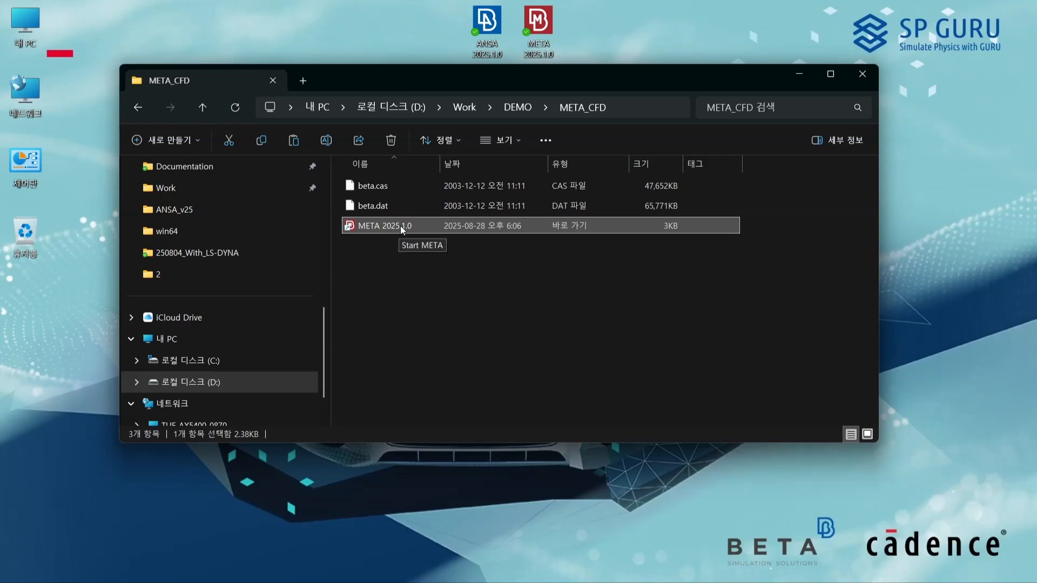
# Step: Launch META 2025.1.0 from the META_CFD folder with the CFD profile
pyautogui.doubleClick(400, 226)
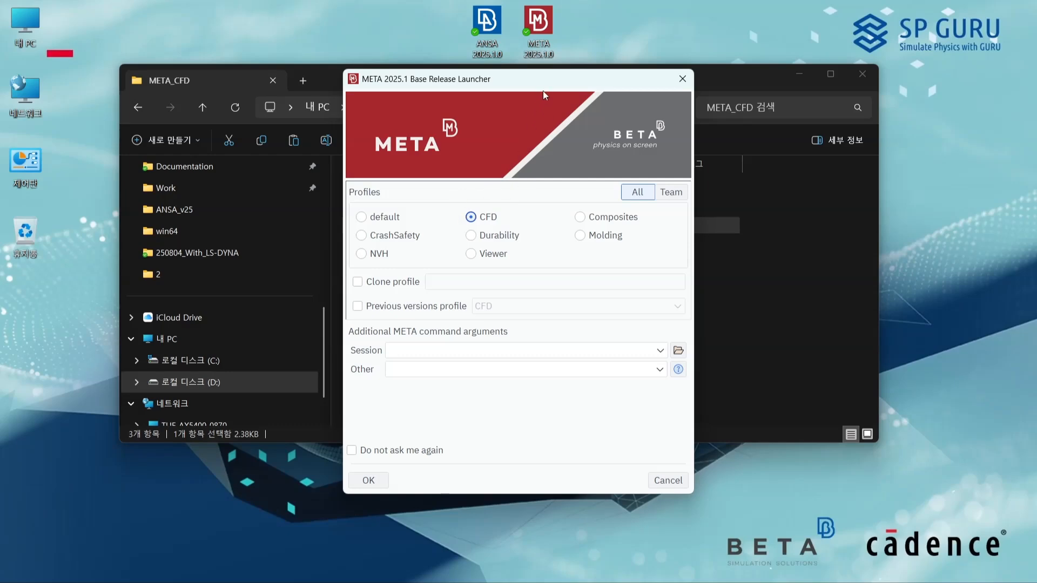
pyautogui.moveTo(552, 84); pyautogui.dragTo(659, 54)
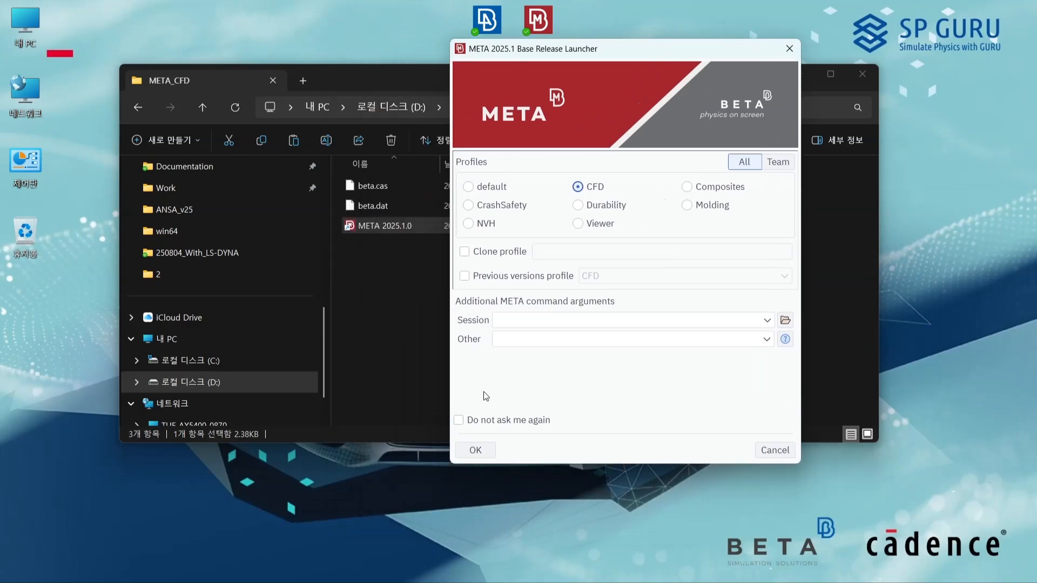
pyautogui.click(473, 451)
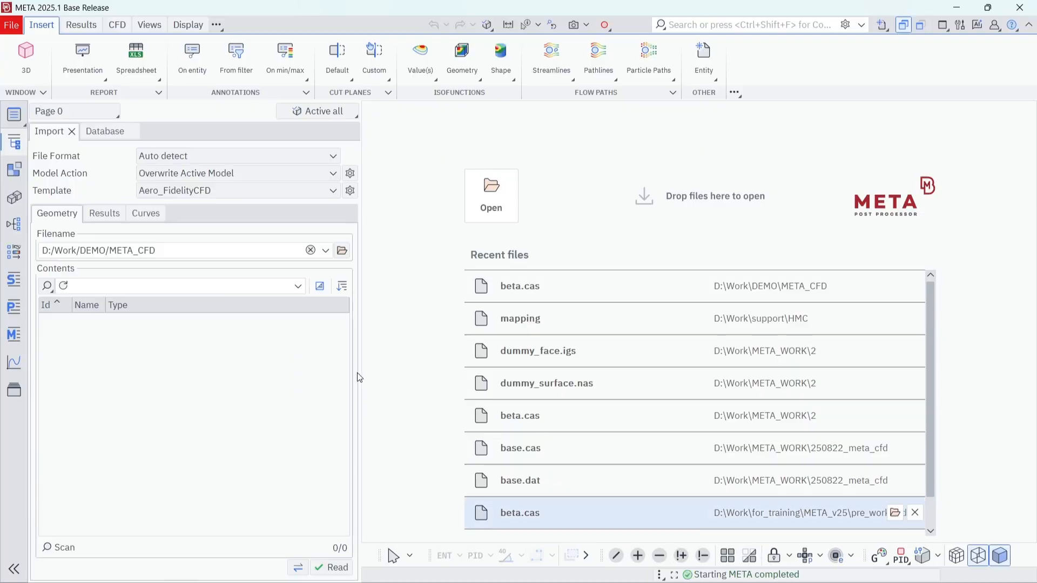
# Step: Narrow the import pane to enlarge the graphics area and look over the CFD tool set
pyautogui.moveTo(361, 377); pyautogui.dragTo(264, 369)
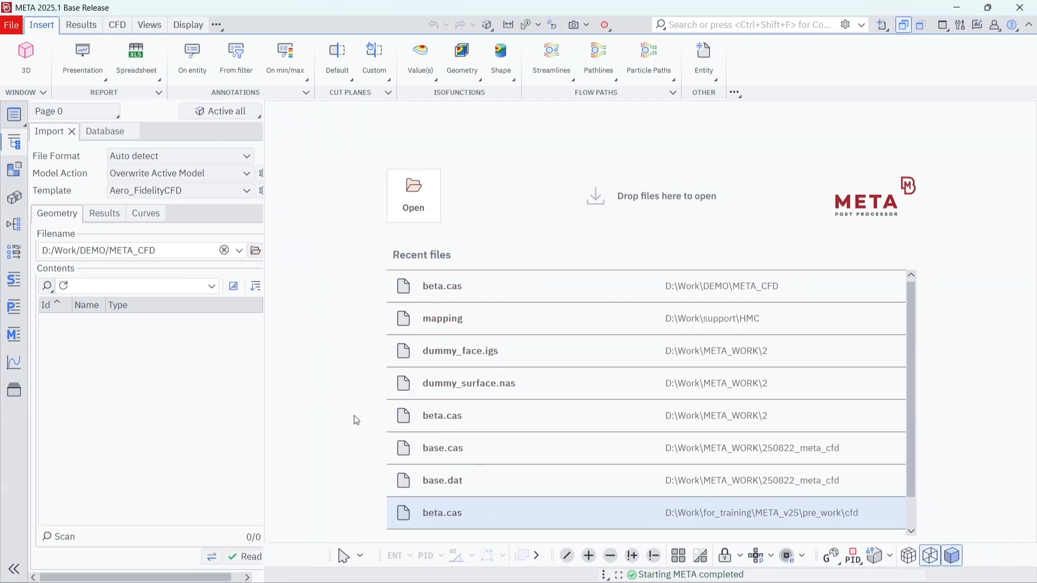
pyautogui.click(123, 26)
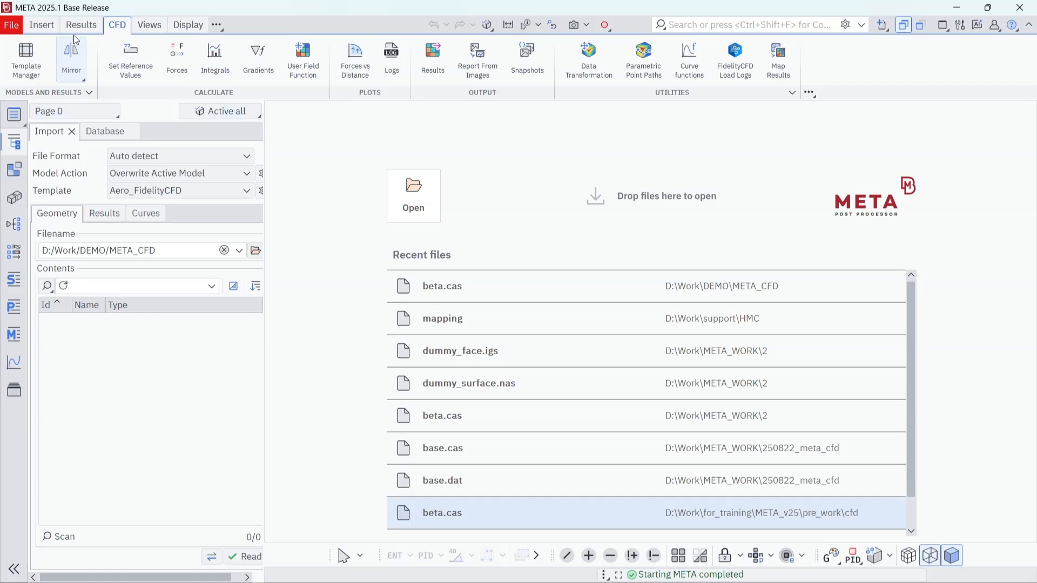
pyautogui.click(43, 25)
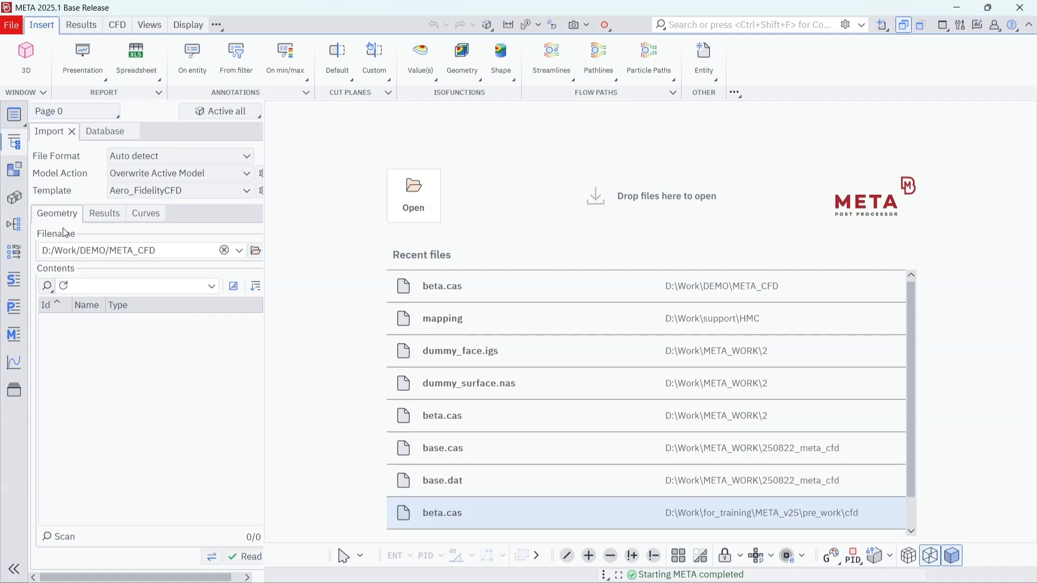
# Step: Load the geometry file beta.cas from D:/Work/DEMO/META_CFD and view the flow domain at an angle
pyautogui.click(258, 252)
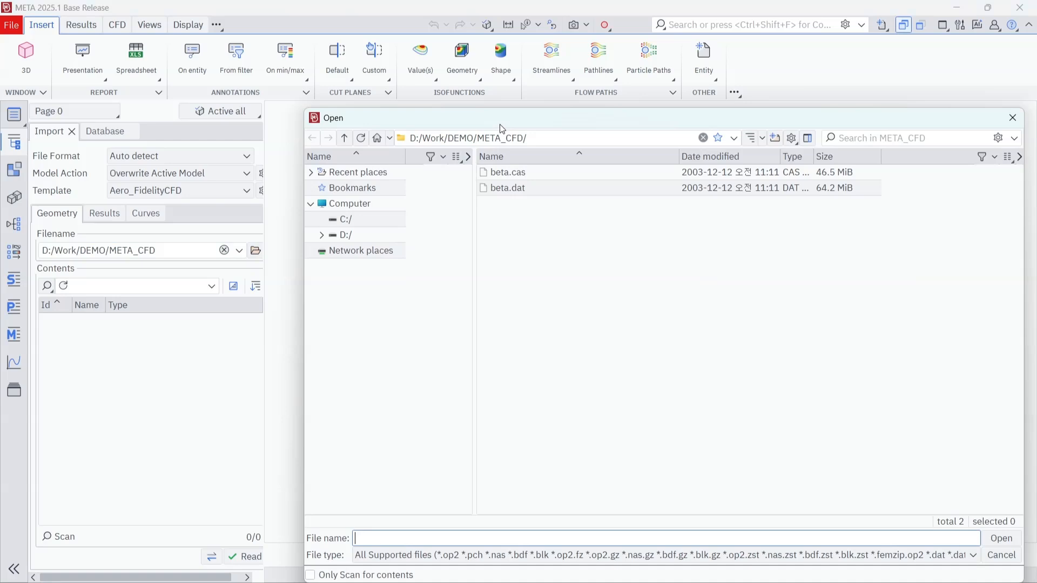
pyautogui.moveTo(499, 118); pyautogui.dragTo(460, 90)
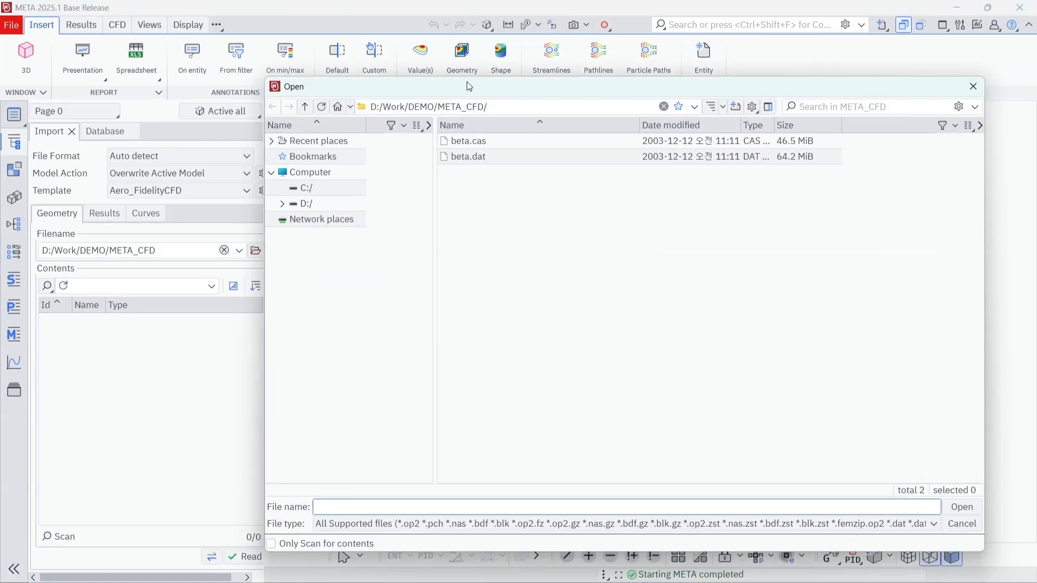
pyautogui.click(483, 147)
pyautogui.click(975, 510)
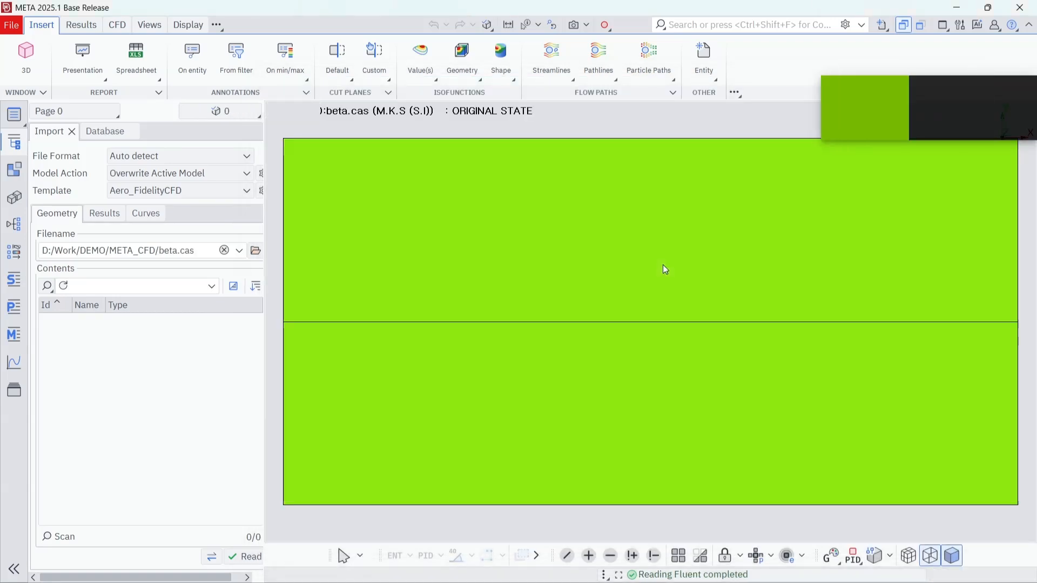
pyautogui.keyDown('ctrl'); pyautogui.moveTo(658, 409); pyautogui.dragTo(641, 254); pyautogui.keyUp('ctrl')
pyautogui.keyDown('ctrl'); pyautogui.moveTo(642, 393); pyautogui.dragTo(644, 326, button='middle'); pyautogui.keyUp('ctrl')
pyautogui.keyDown('ctrl'); pyautogui.moveTo(643, 326); pyautogui.dragTo(658, 343); pyautogui.keyUp('ctrl')
pyautogui.scroll(-2, 647, 354)
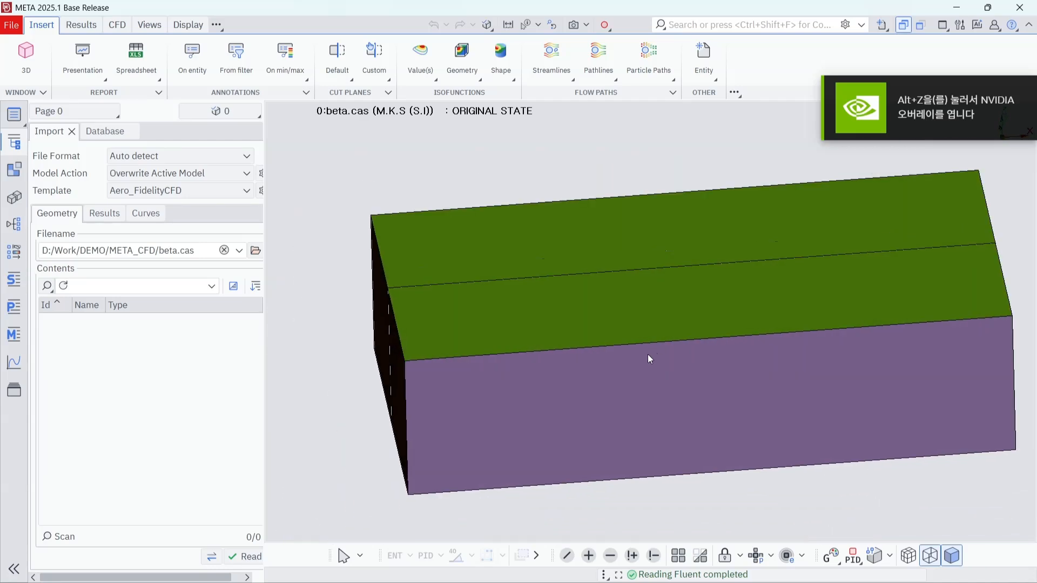
pyautogui.keyDown('ctrl'); pyautogui.moveTo(663, 354); pyautogui.dragTo(649, 345, button='middle'); pyautogui.keyUp('ctrl')
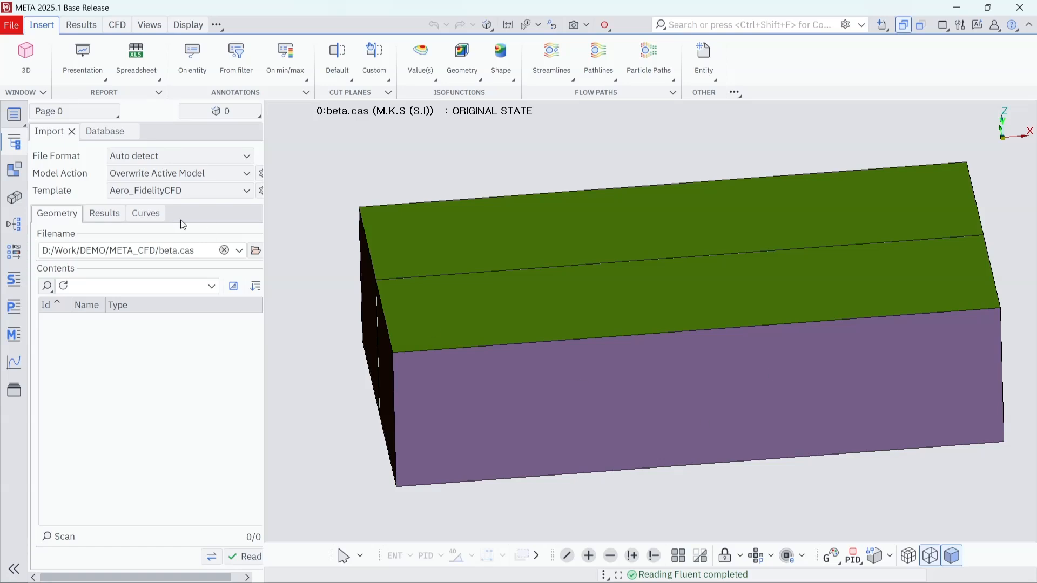
# Step: Set up the results import from beta.dat with Pressure as the scalar result
pyautogui.click(113, 218)
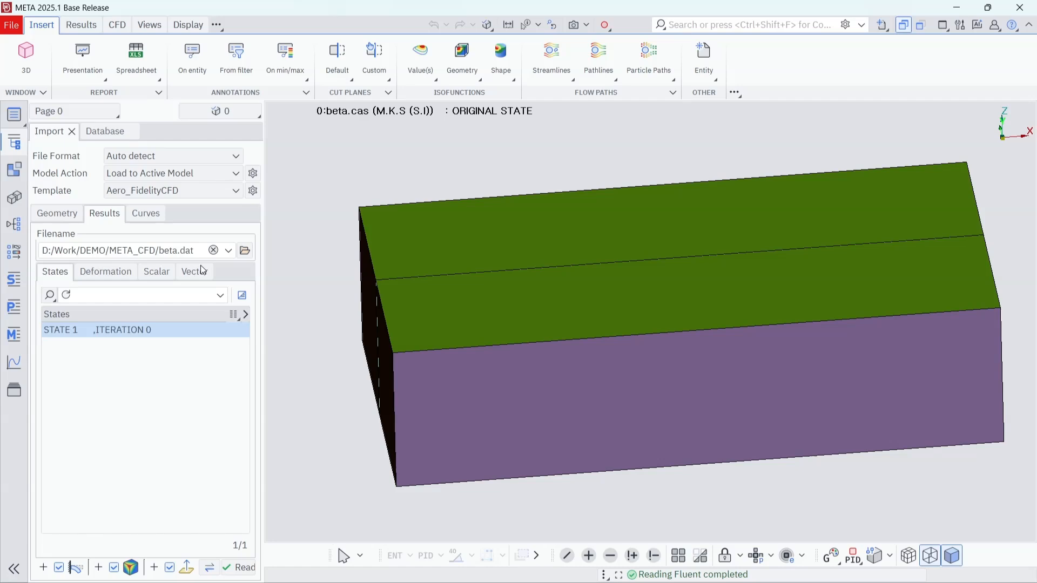
pyautogui.click(59, 215)
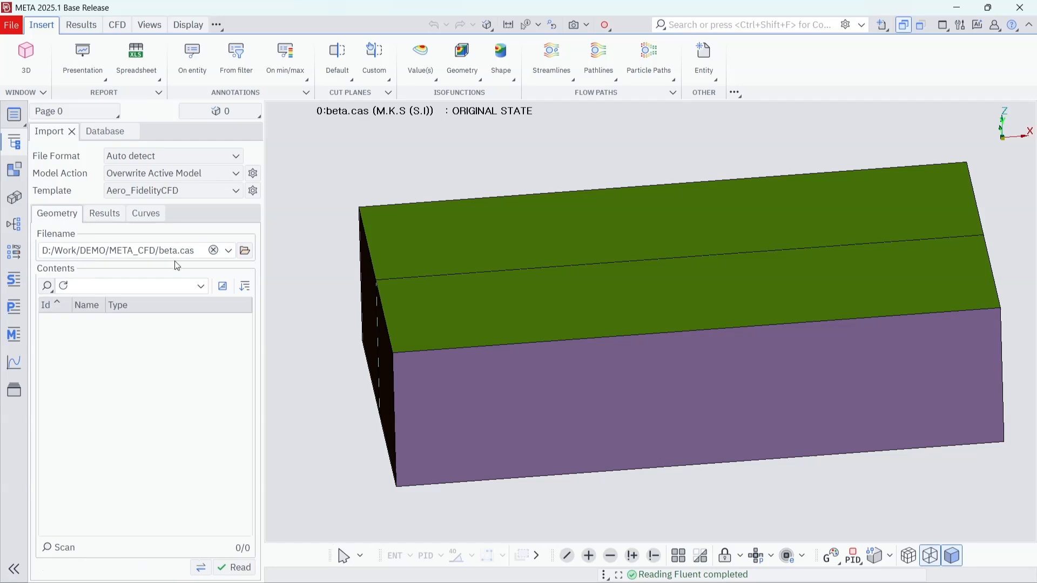
pyautogui.click(103, 216)
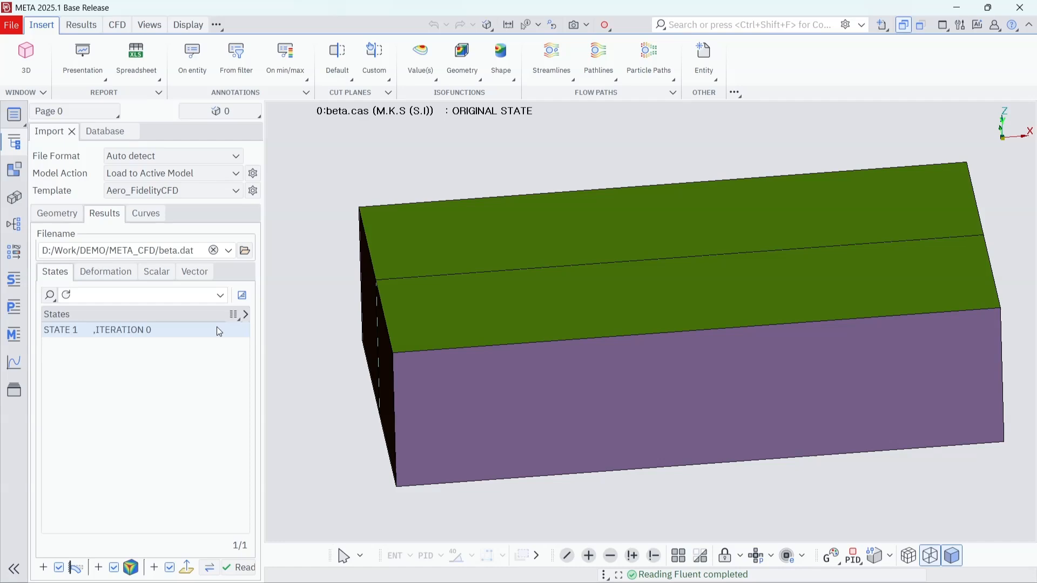
pyautogui.click(108, 273)
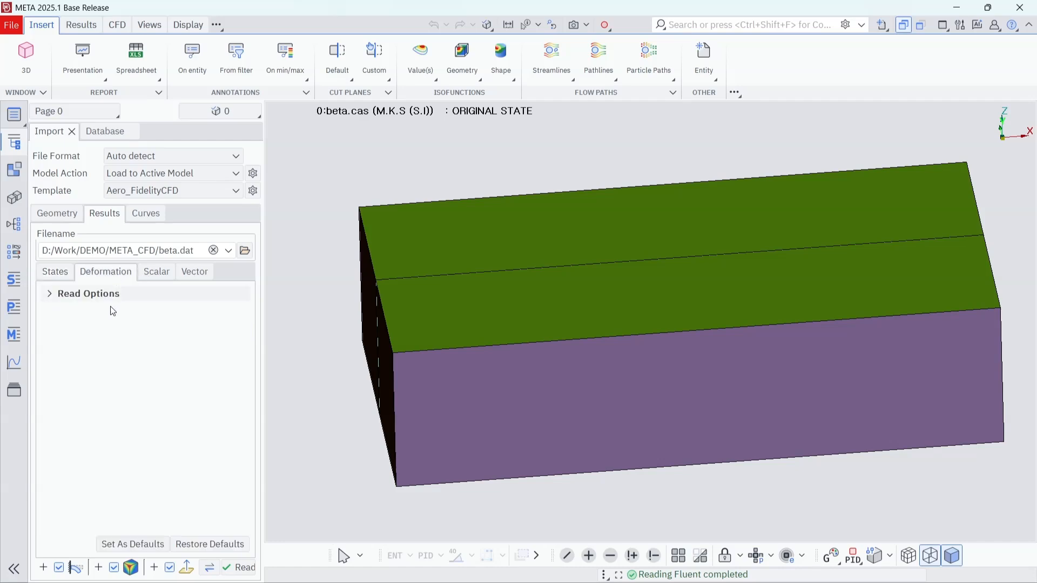
pyautogui.click(164, 276)
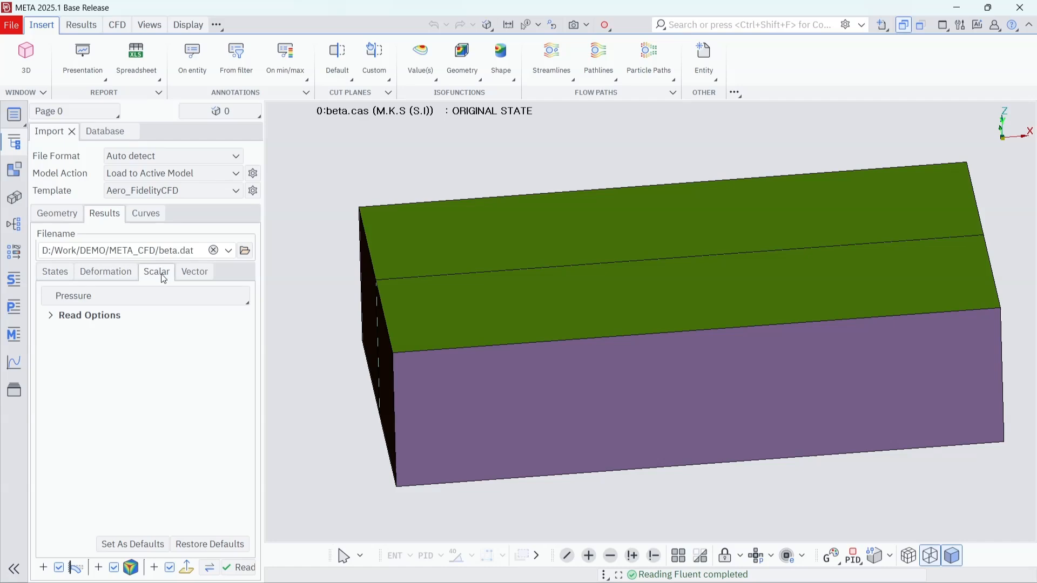
pyautogui.click(117, 297)
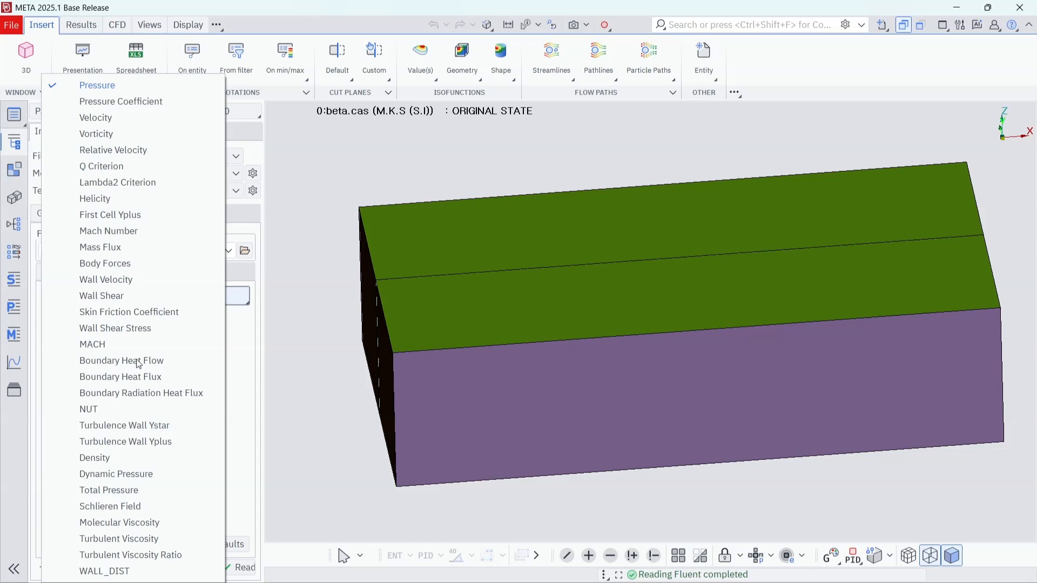
pyautogui.click(145, 87)
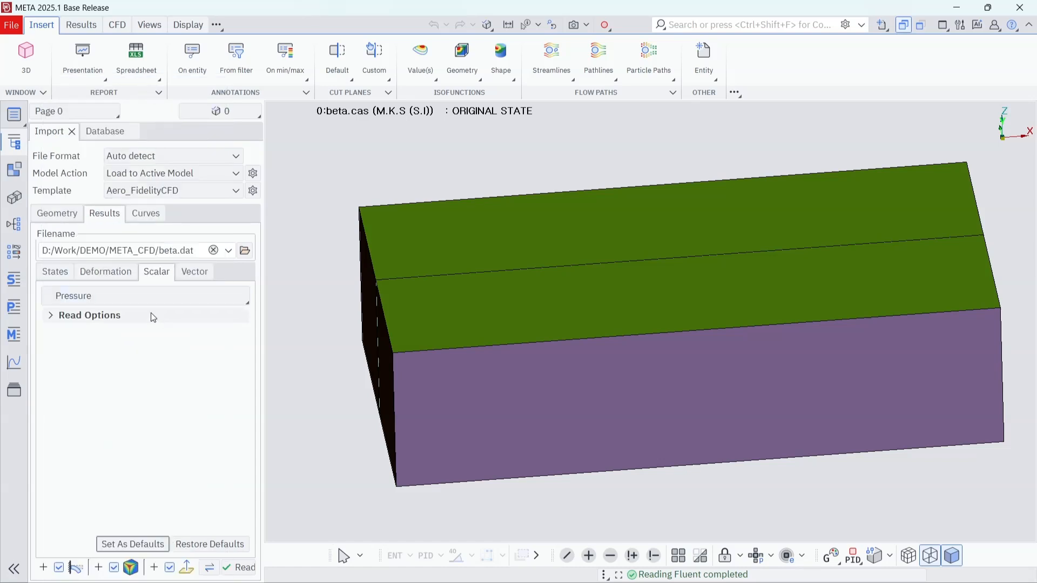
# Step: Choose Velocity as the vector result and read the results into the active model
pyautogui.click(194, 272)
pyautogui.click(137, 300)
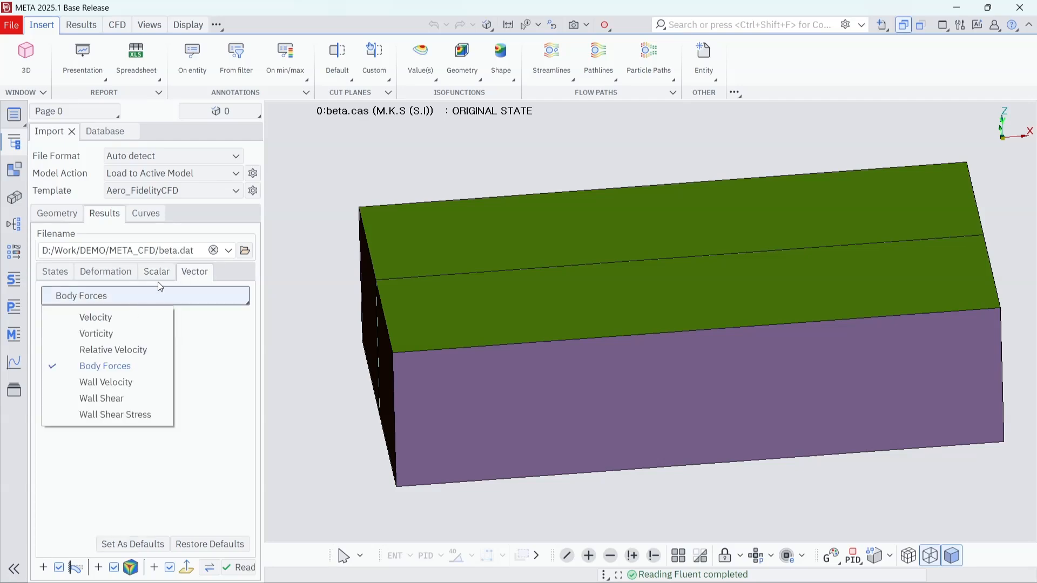
pyautogui.click(118, 319)
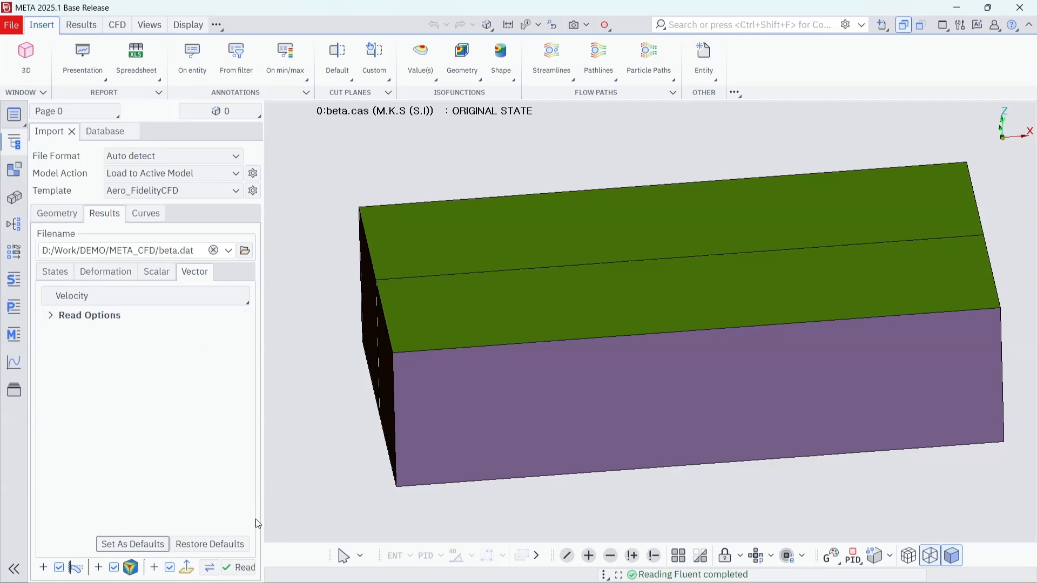
pyautogui.click(255, 571)
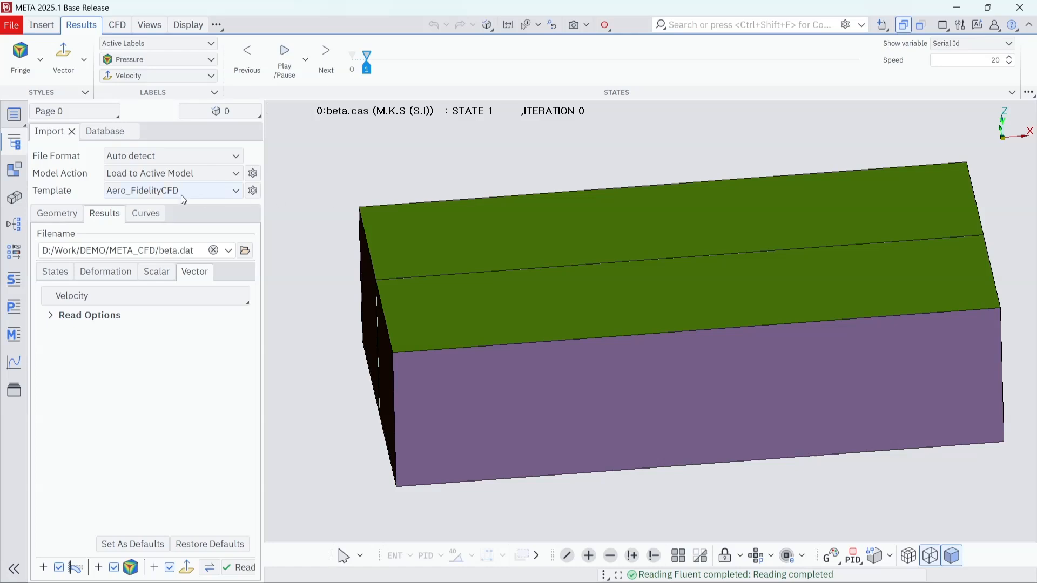
# Step: Open the Properties list, sort it by type and fit the Type column to its contents
pyautogui.click(14, 306)
pyautogui.moveTo(482, 47); pyautogui.dragTo(397, 35)
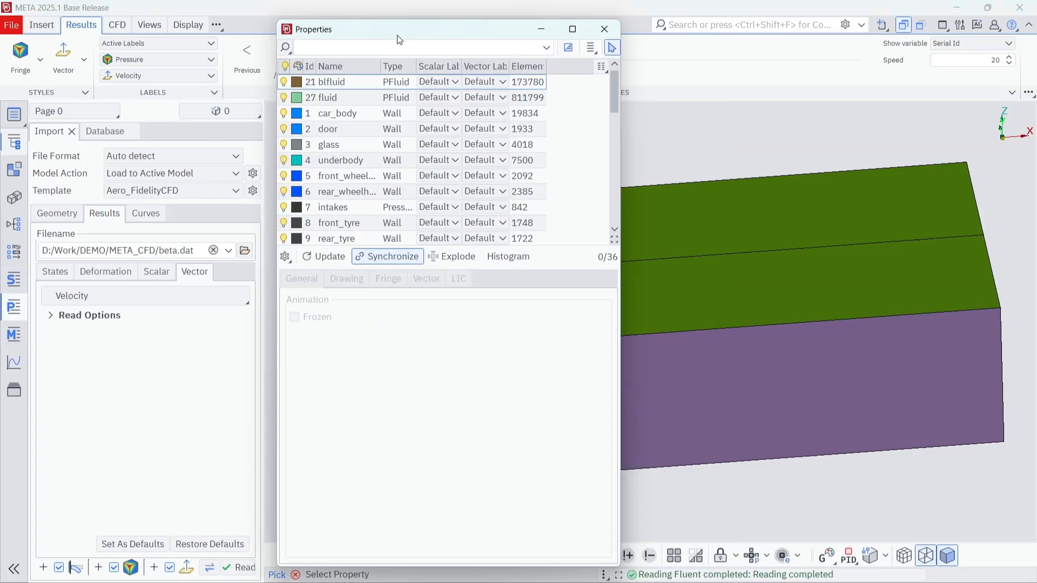
pyautogui.click(397, 67)
pyautogui.scroll(-5, 415, 170)
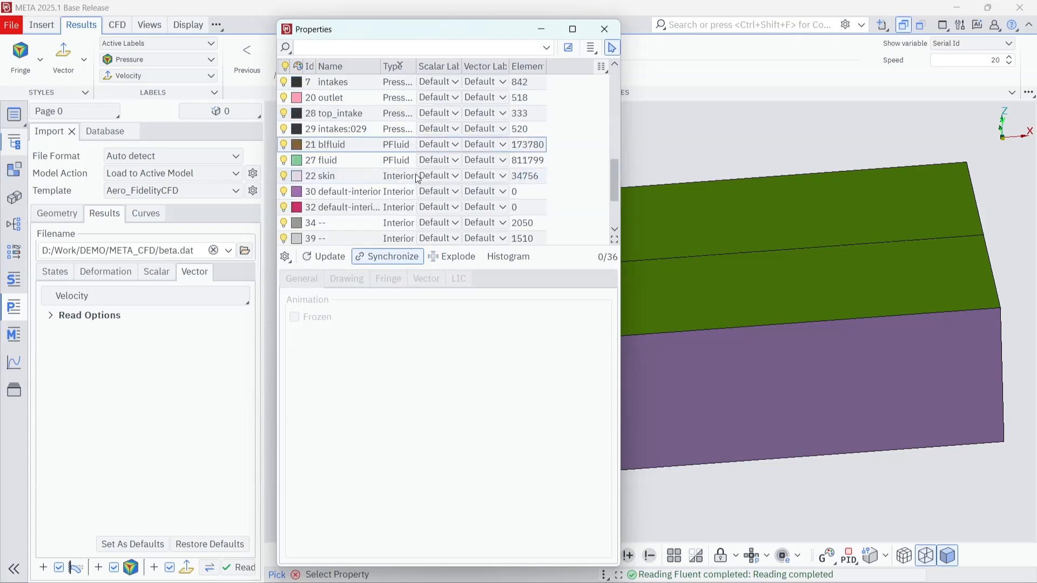
pyautogui.doubleClick(416, 66)
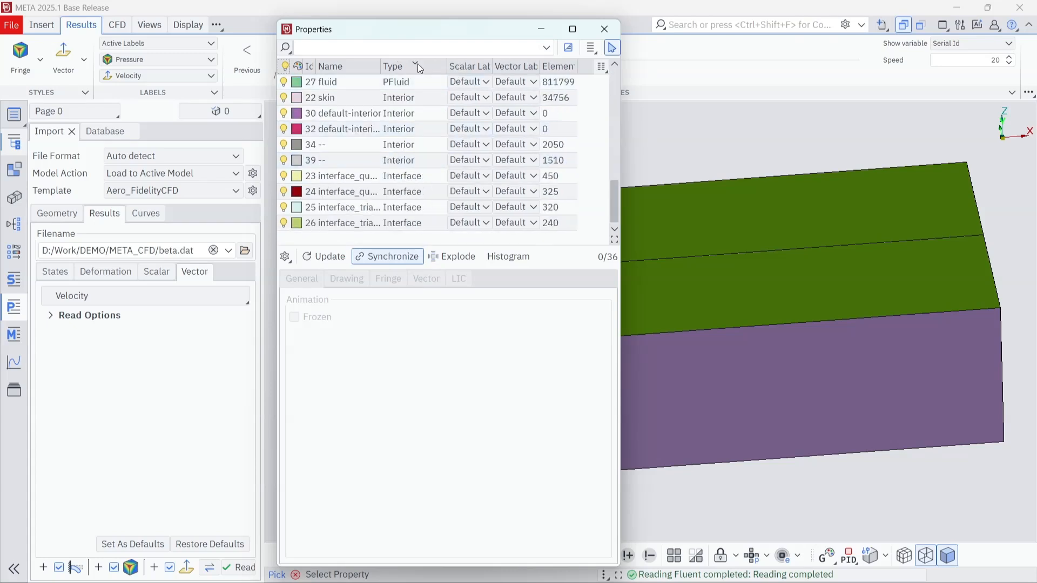
# Step: Hide all properties of the types Interface, Interior and Symmetry
pyautogui.click(419, 220)
pyautogui.scroll(1, 423, 178)
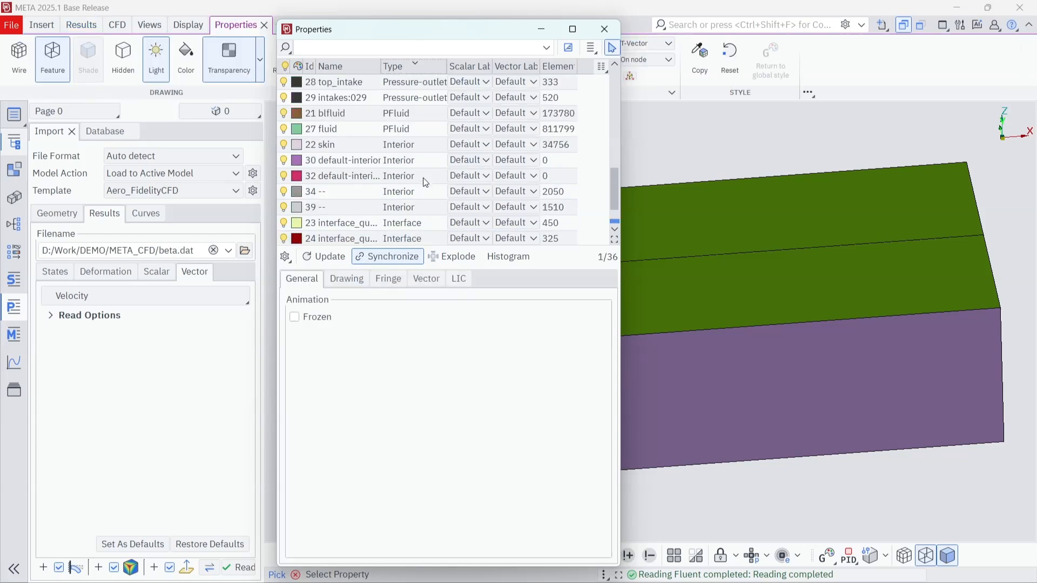
pyautogui.keyDown('shift'); pyautogui.click(418, 144); pyautogui.keyUp('shift')
pyautogui.scroll(2, 427, 135)
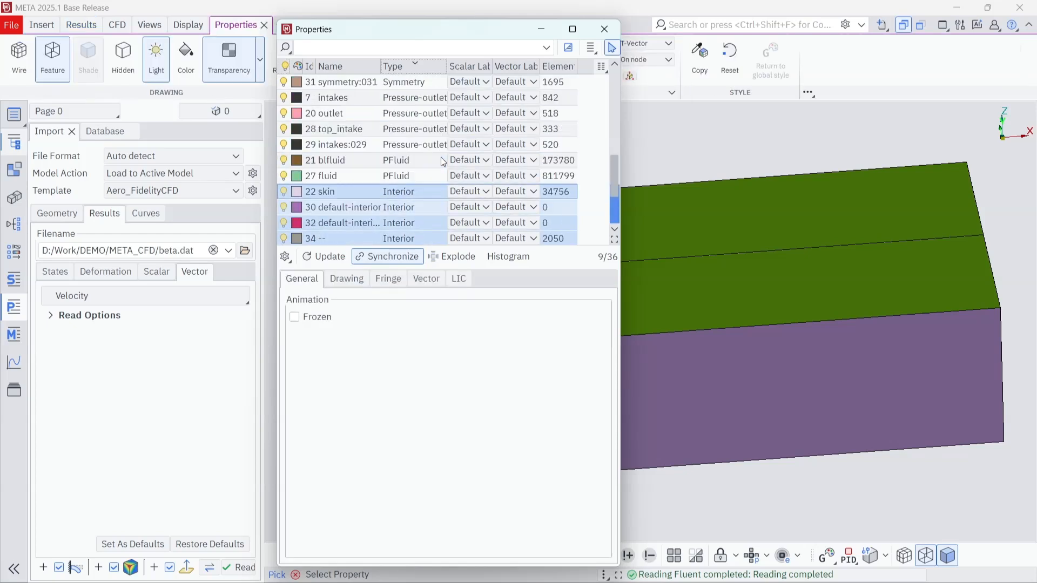
pyautogui.keyDown('ctrl'); pyautogui.click(407, 130); pyautogui.keyUp('ctrl')
pyautogui.keyDown('ctrl'); pyautogui.click(407, 117); pyautogui.keyUp('ctrl')
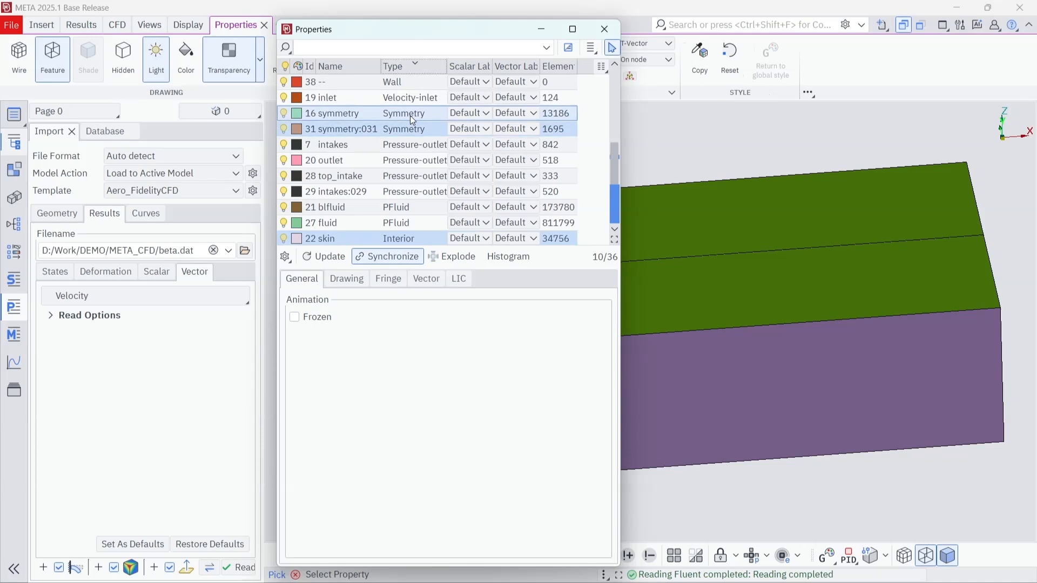
pyautogui.rightClick(409, 115)
pyautogui.click(455, 162)
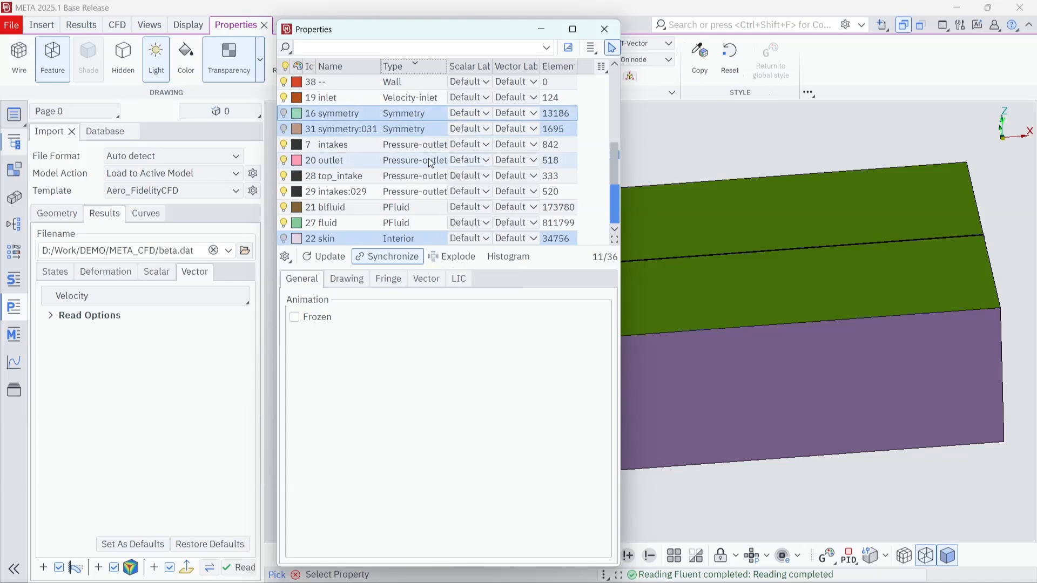
# Step: Sort the properties by Id and hide the road, symmetry, side, top, inlet and outlet, leaving the car on display
pyautogui.click(309, 65)
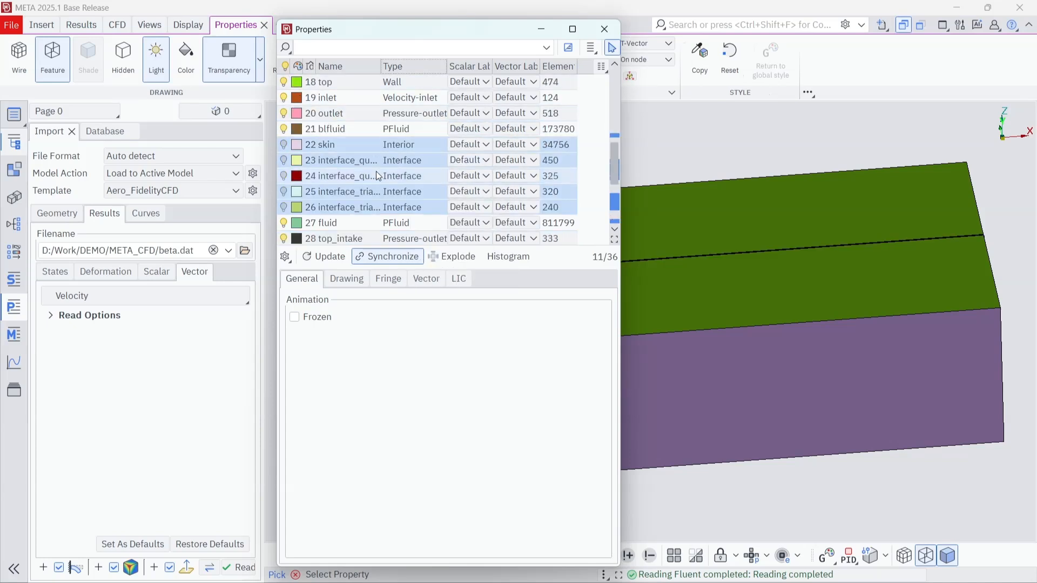
pyautogui.scroll(1, 367, 156)
pyautogui.scroll(1, 365, 153)
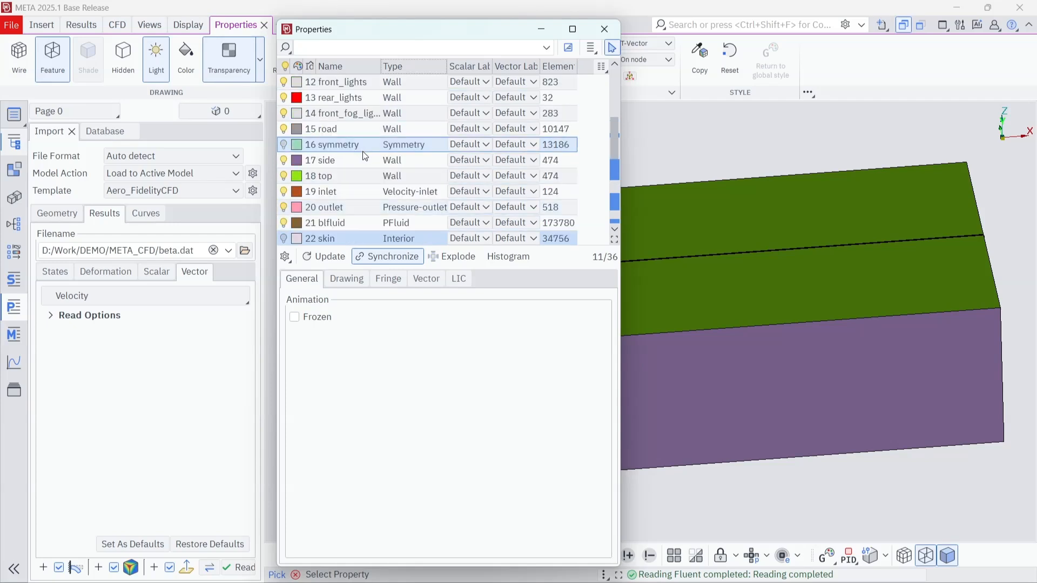
pyautogui.click(342, 128)
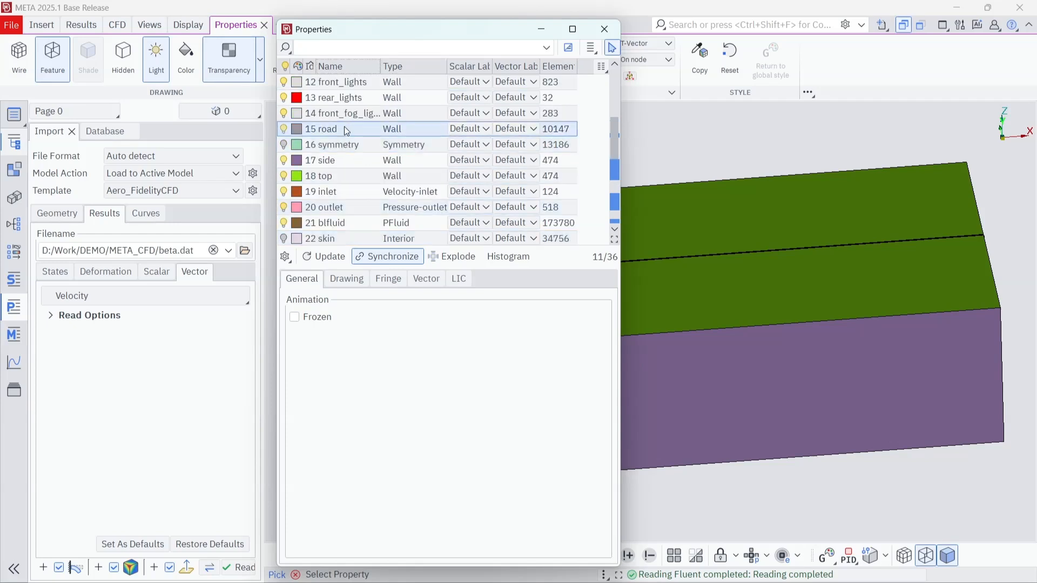
pyautogui.keyDown('shift'); pyautogui.click(346, 206); pyautogui.keyUp('shift')
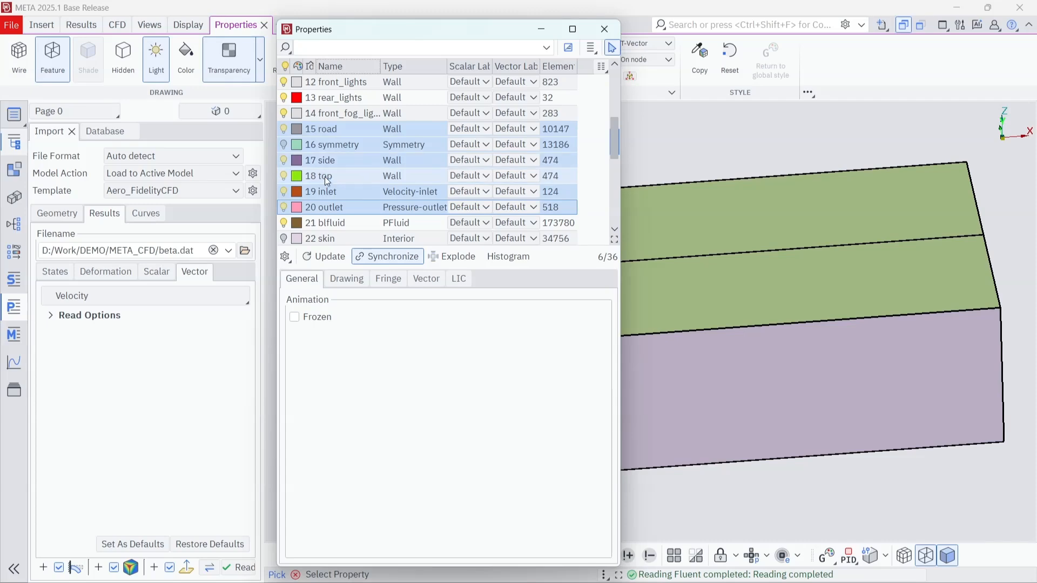
pyautogui.rightClick(325, 177)
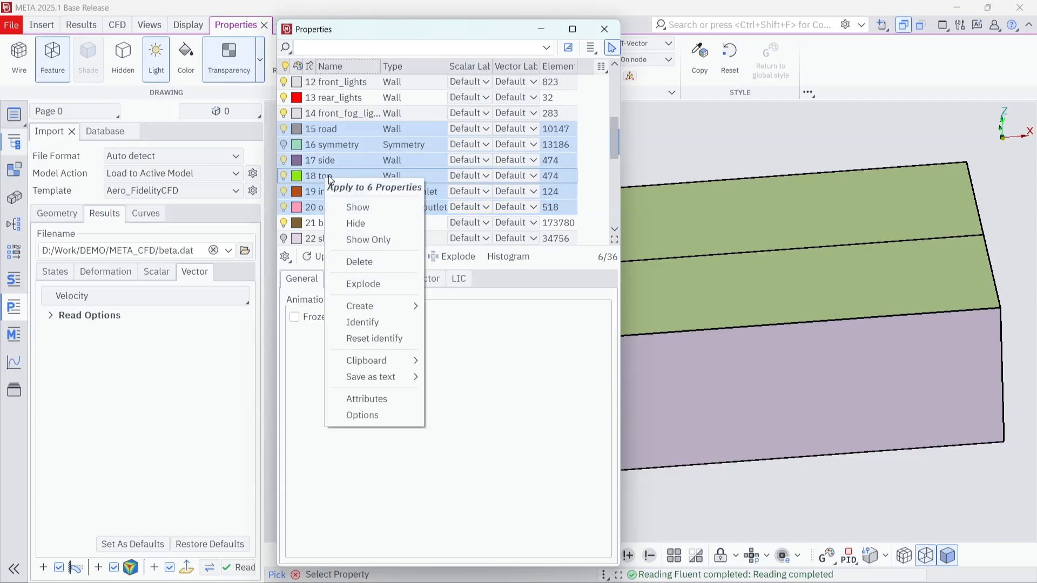
pyautogui.click(377, 223)
pyautogui.click(605, 29)
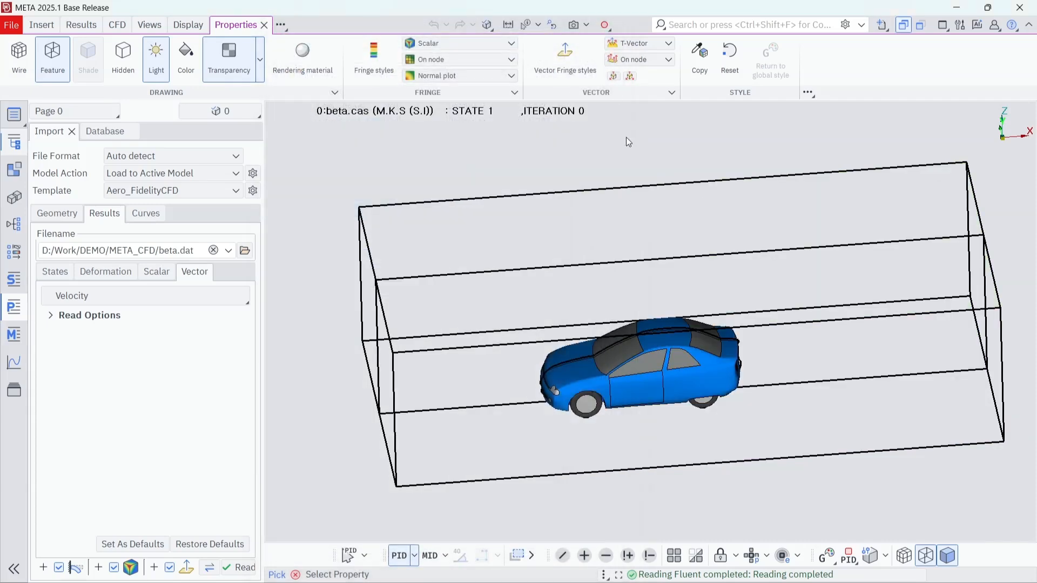
pyautogui.keyDown('ctrl'); pyautogui.moveTo(606, 373); pyautogui.dragTo(562, 294, button='middle'); pyautogui.keyUp('ctrl')
pyautogui.keyDown('ctrl'); pyautogui.moveTo(562, 293); pyautogui.dragTo(682, 300); pyautogui.keyUp('ctrl')
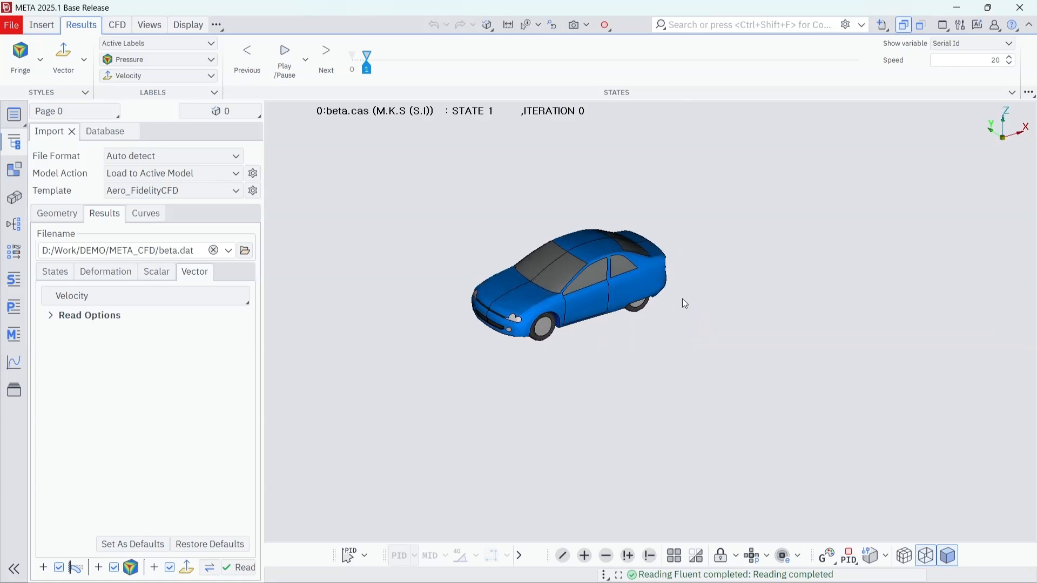
# Step: Display the Pressure fringe and the Velocity vectors on the car model
pyautogui.scroll(6, 555, 277)
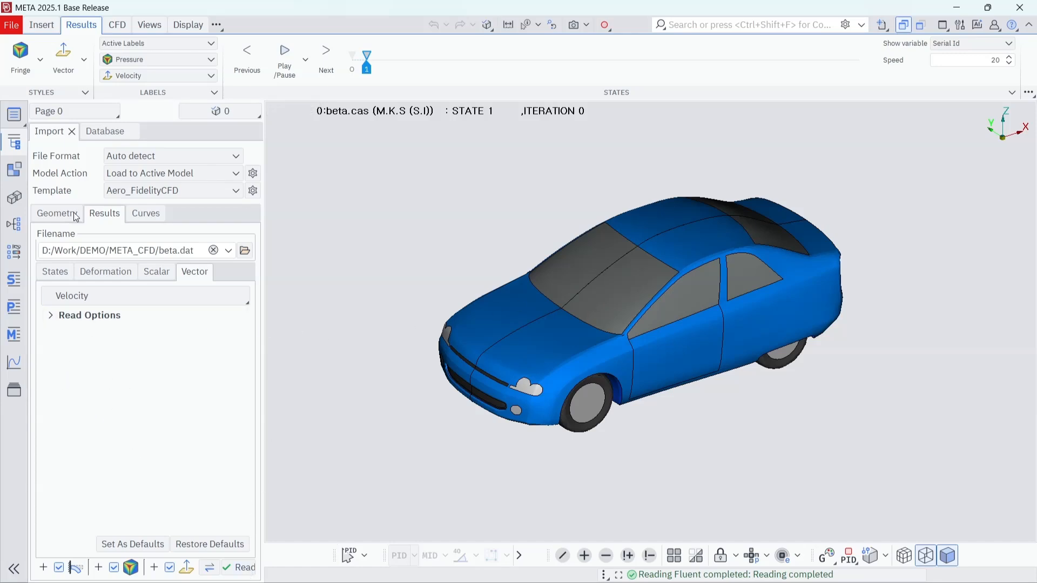
pyautogui.click(18, 62)
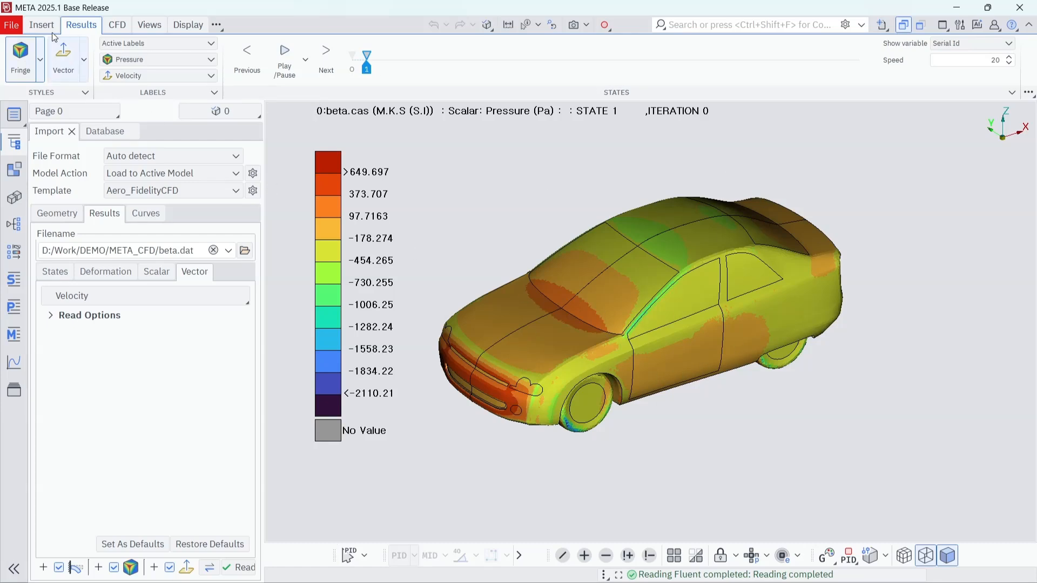
pyautogui.click(64, 59)
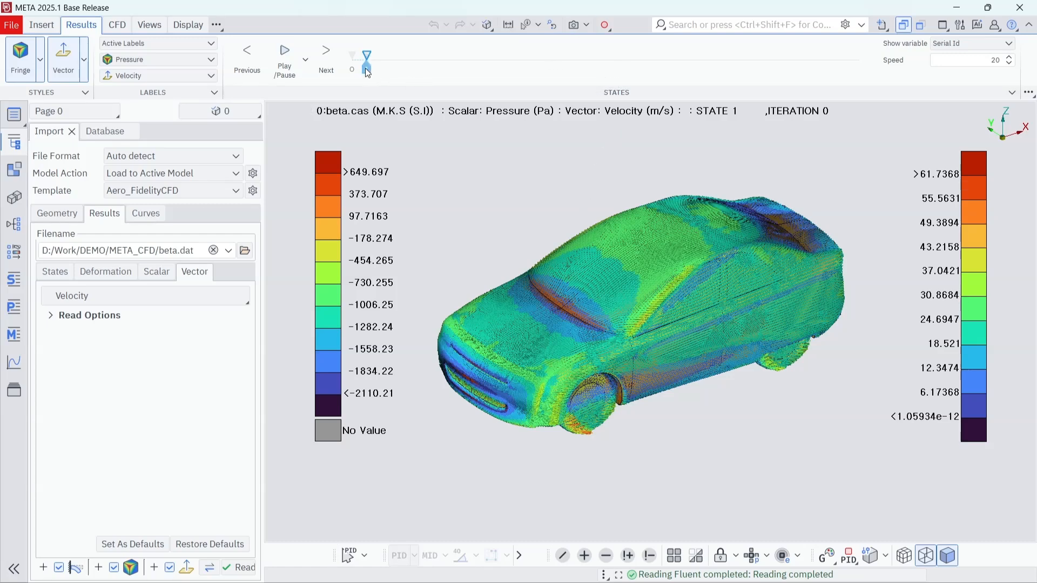
# Step: Switch to state 0 and back to state 1, and toggle the fringe and vector display off and on
pyautogui.moveTo(365, 68); pyautogui.dragTo(351, 68)
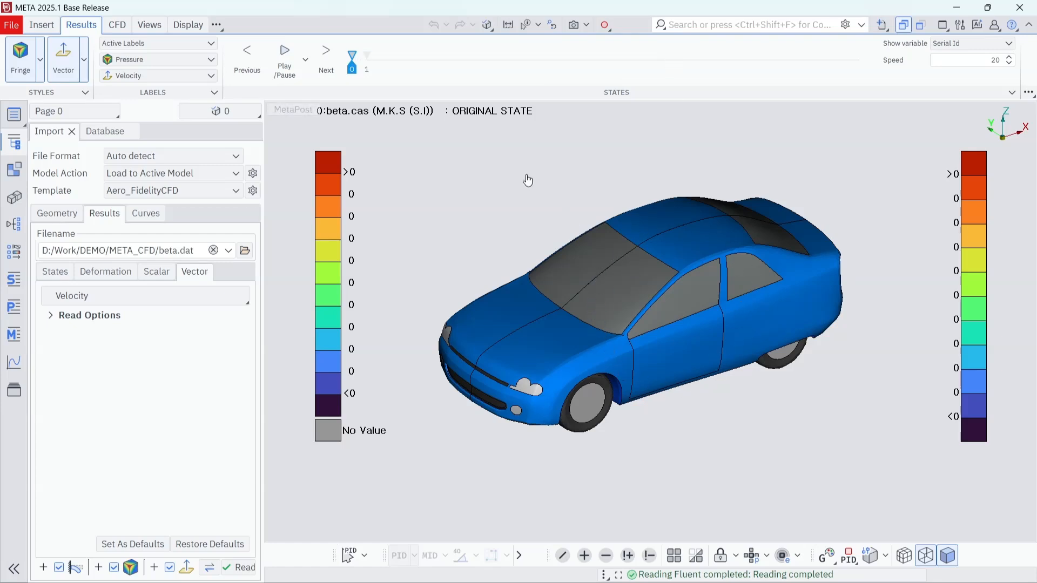
pyautogui.moveTo(351, 69); pyautogui.dragTo(367, 65)
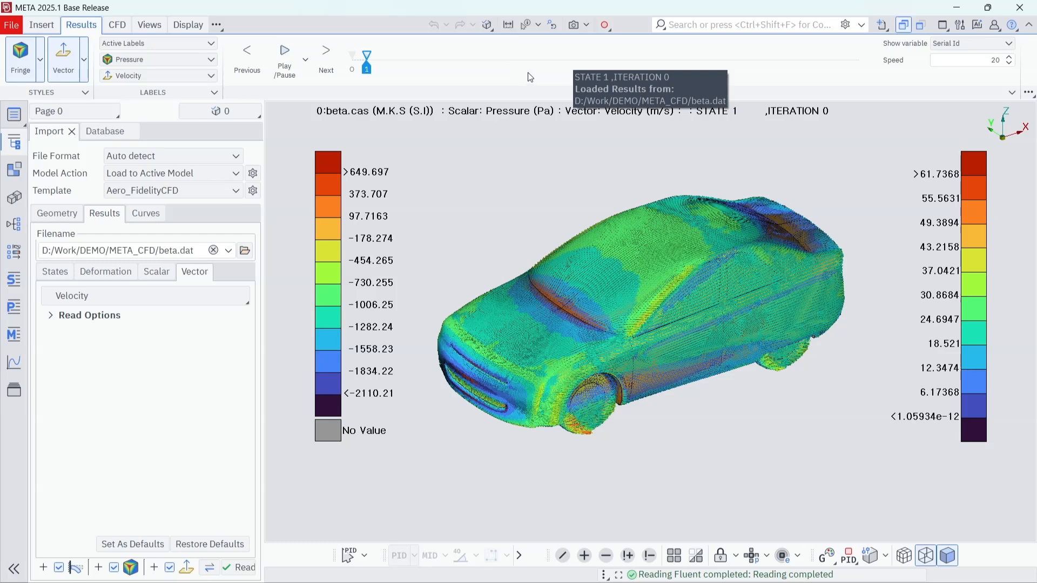
pyautogui.click(24, 64)
pyautogui.click(56, 68)
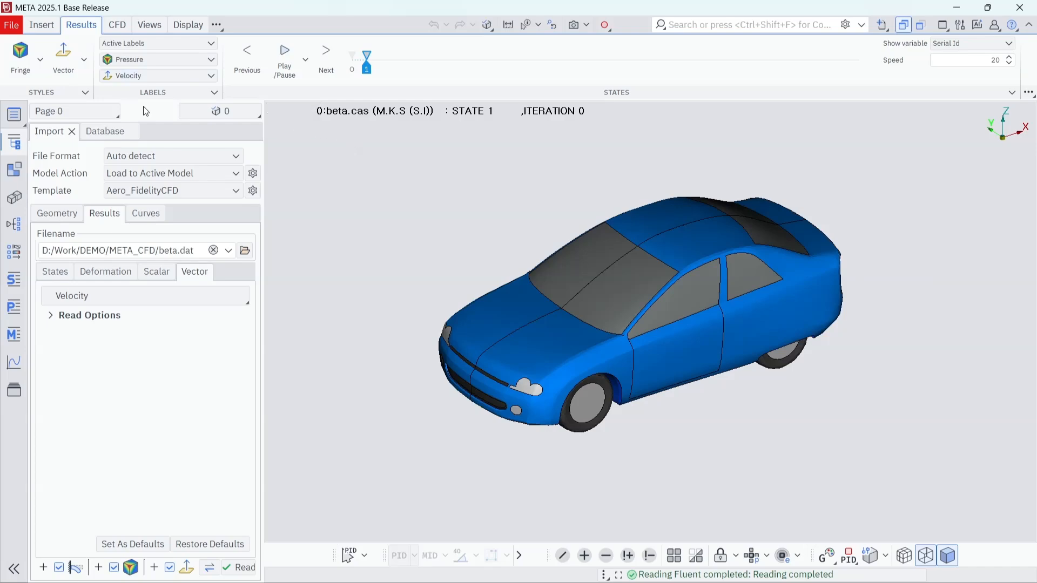
pyautogui.click(12, 61)
pyautogui.click(64, 63)
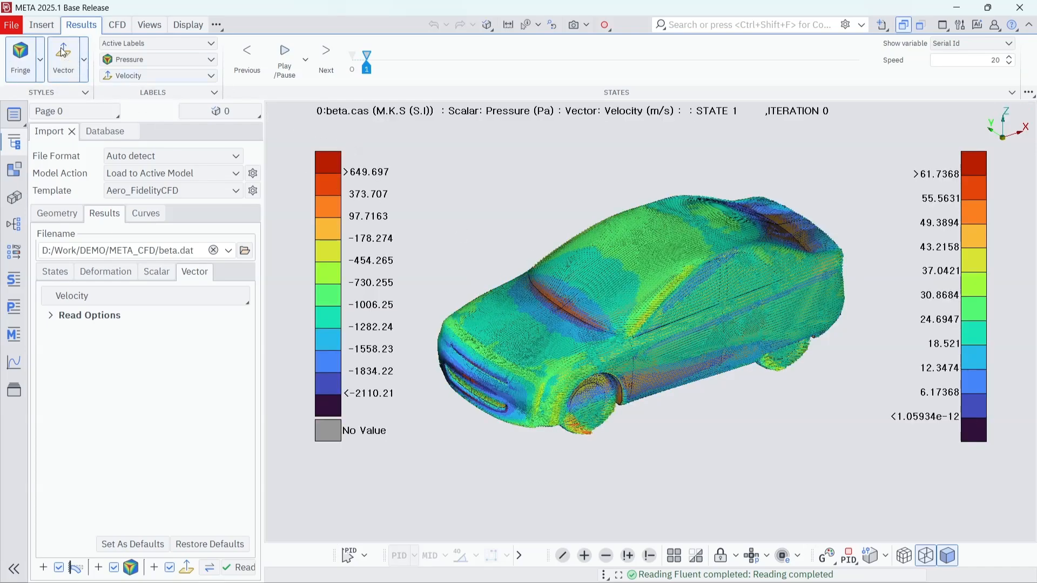
# Step: Insert Line streamlines around the car
pyautogui.click(43, 25)
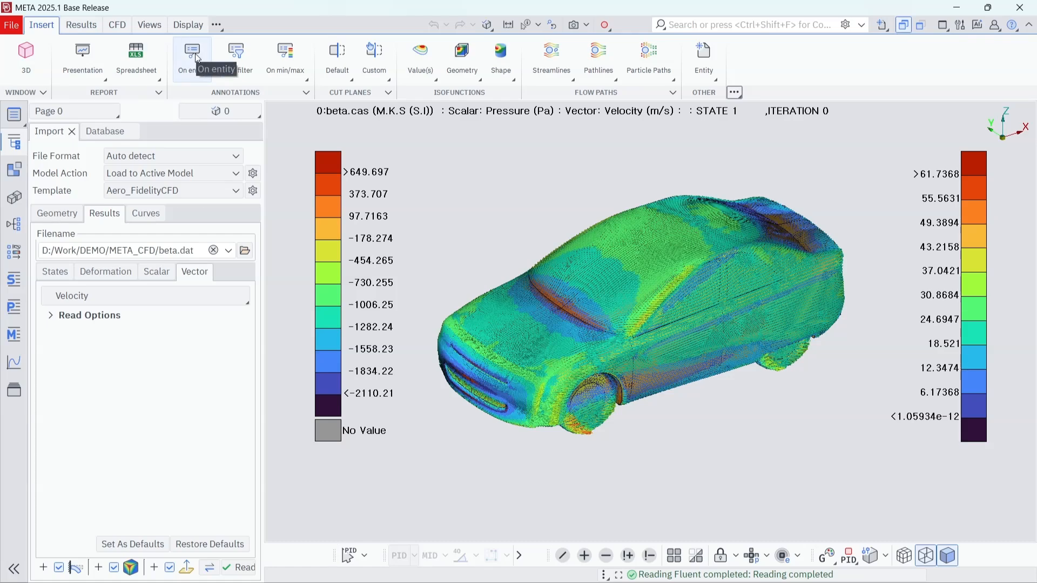
pyautogui.click(554, 68)
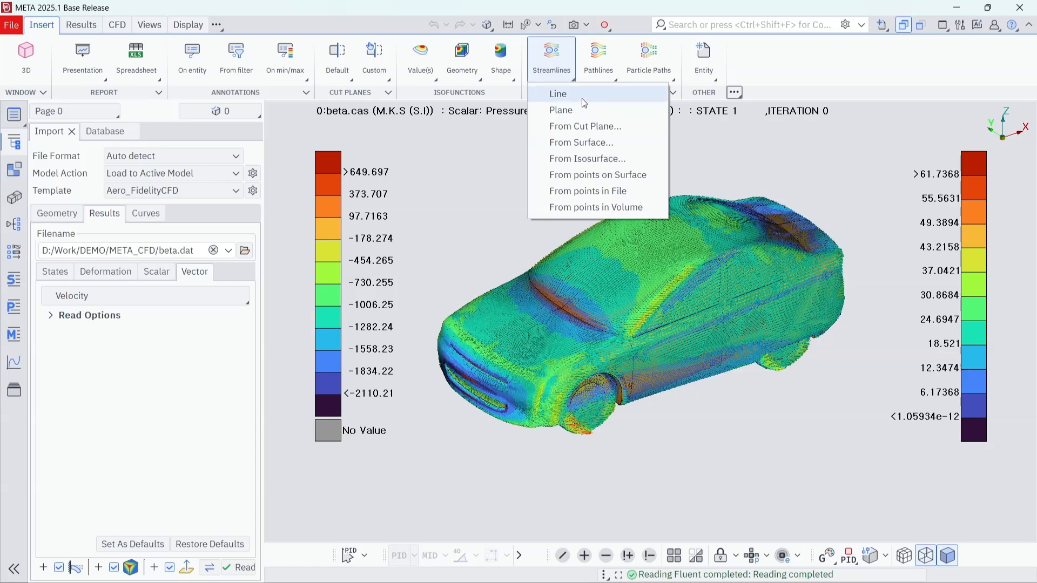
pyautogui.click(581, 98)
pyautogui.moveTo(615, 292); pyautogui.dragTo(643, 278, button='middle')
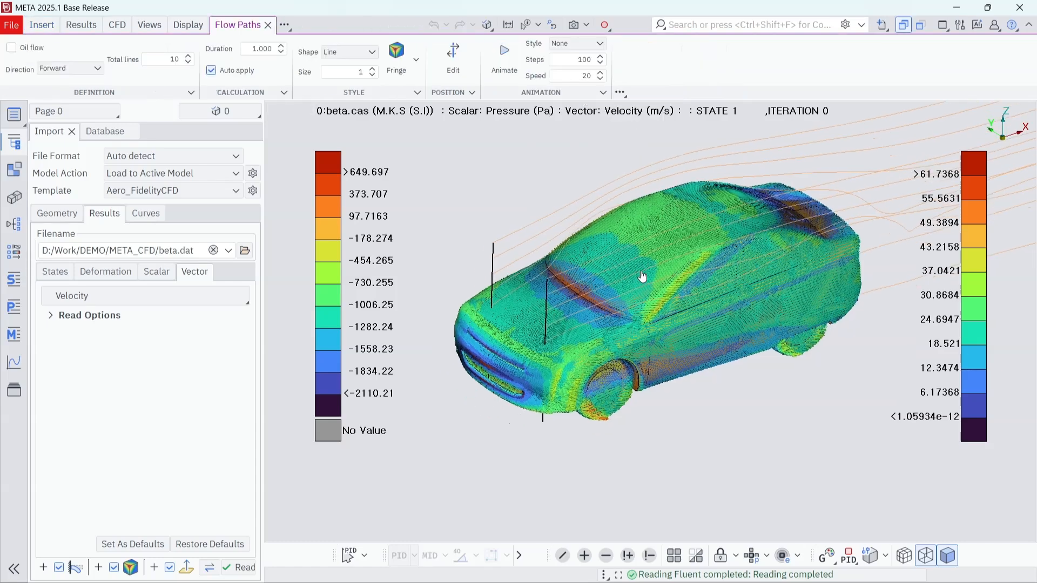
# Step: Turn off the fringe and vector display on the car model
pyautogui.click(81, 27)
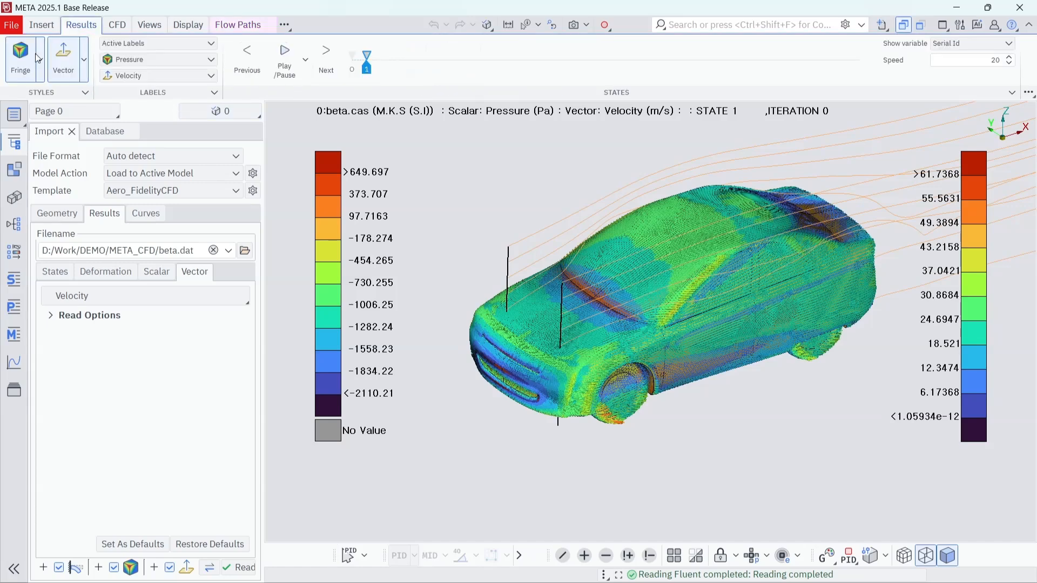
pyautogui.click(20, 63)
pyautogui.click(69, 64)
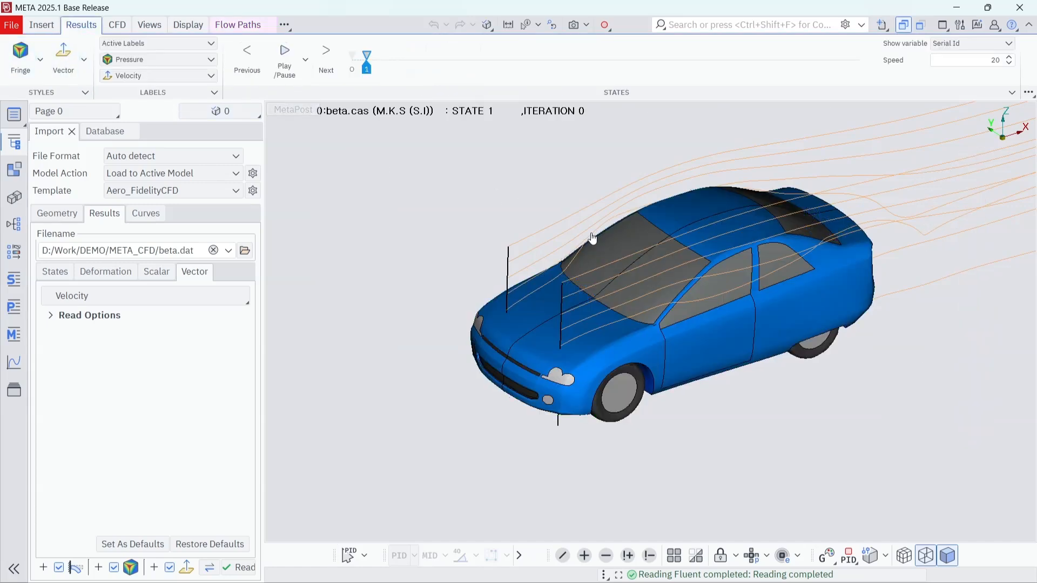
# Step: Apply the fringe style to the streamlines and set the total number of lines to 500
pyautogui.click(243, 25)
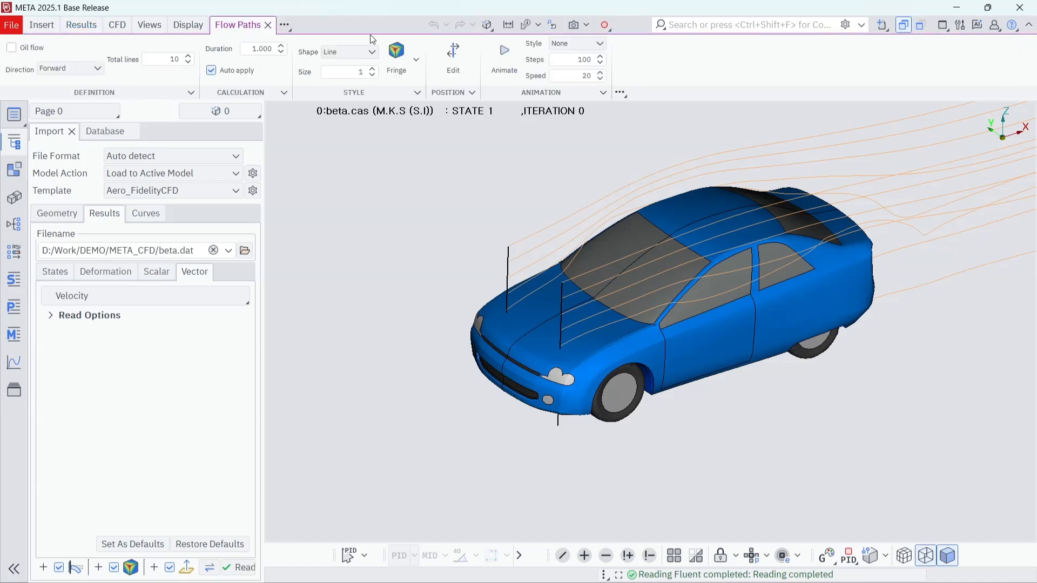
pyautogui.click(396, 57)
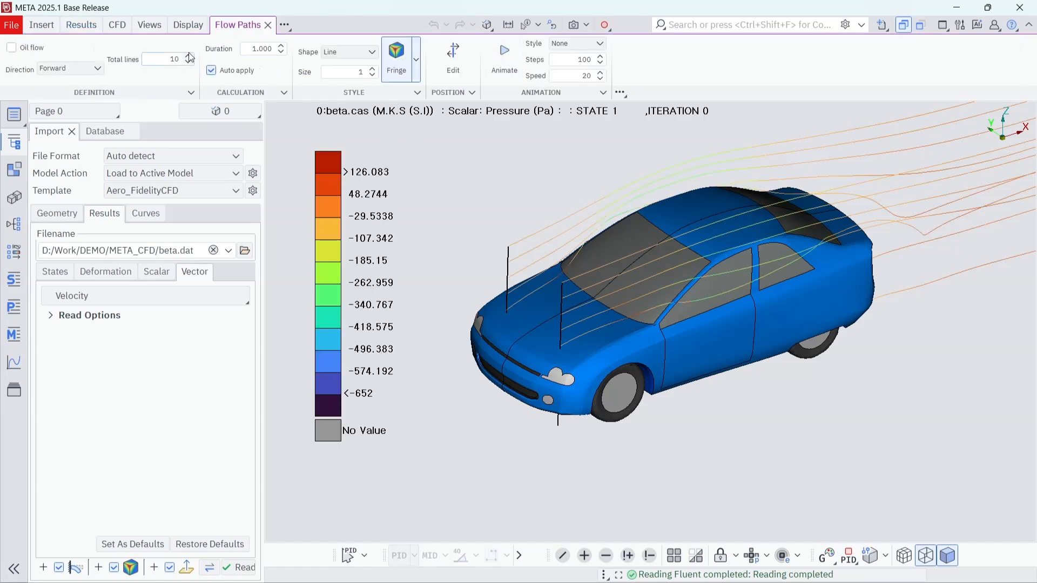
pyautogui.doubleClick(166, 64)
pyautogui.write('500')
pyautogui.press('Return')
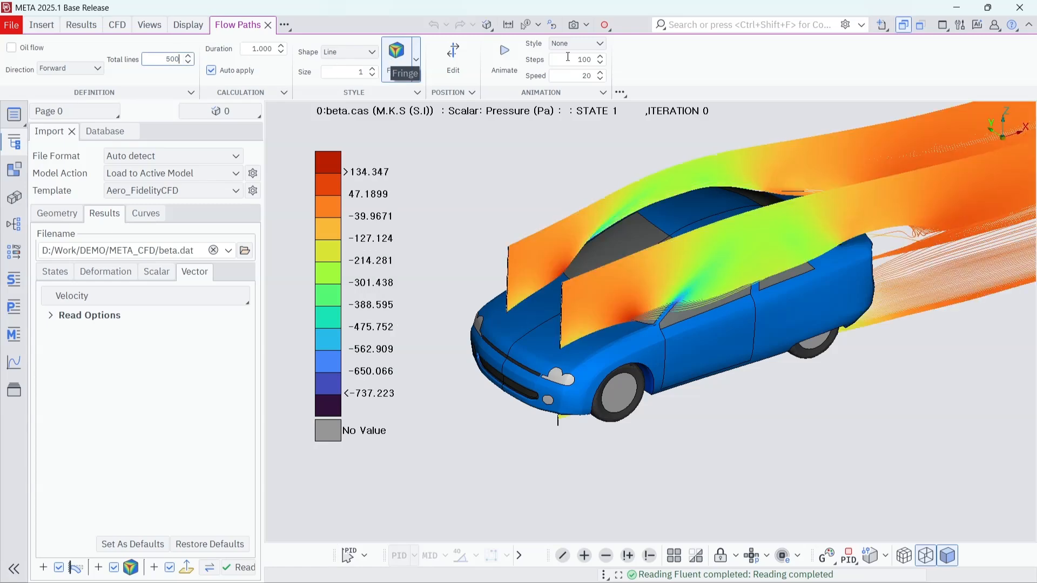
pyautogui.keyDown('ctrl'); pyautogui.moveTo(553, 249); pyautogui.dragTo(546, 229); pyautogui.keyUp('ctrl')
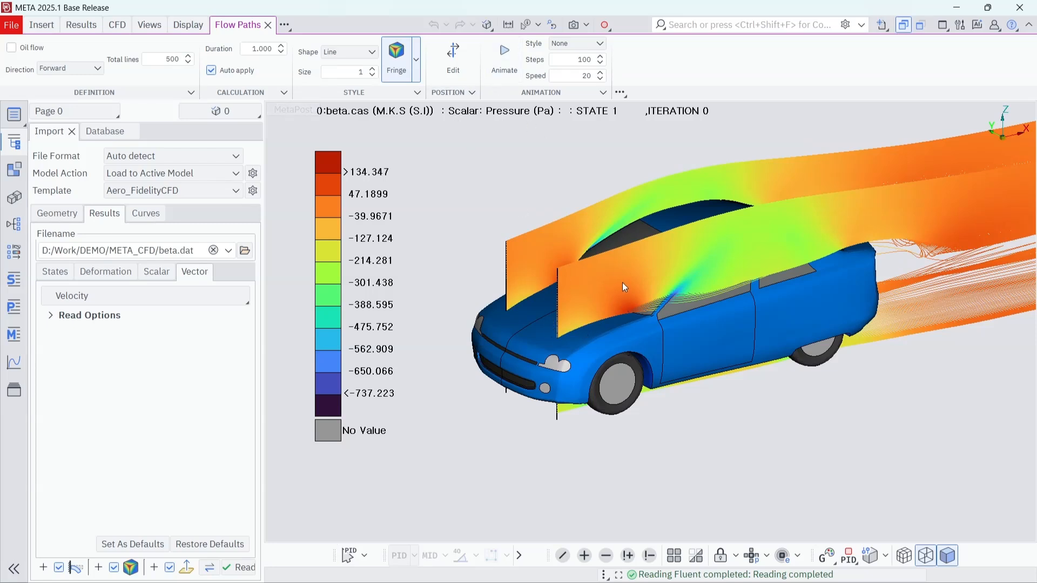
# Step: Edit the streamlines' position by reorienting the manipulator with Z Axis and moving the seed lines forward to the car's nose
pyautogui.click(457, 61)
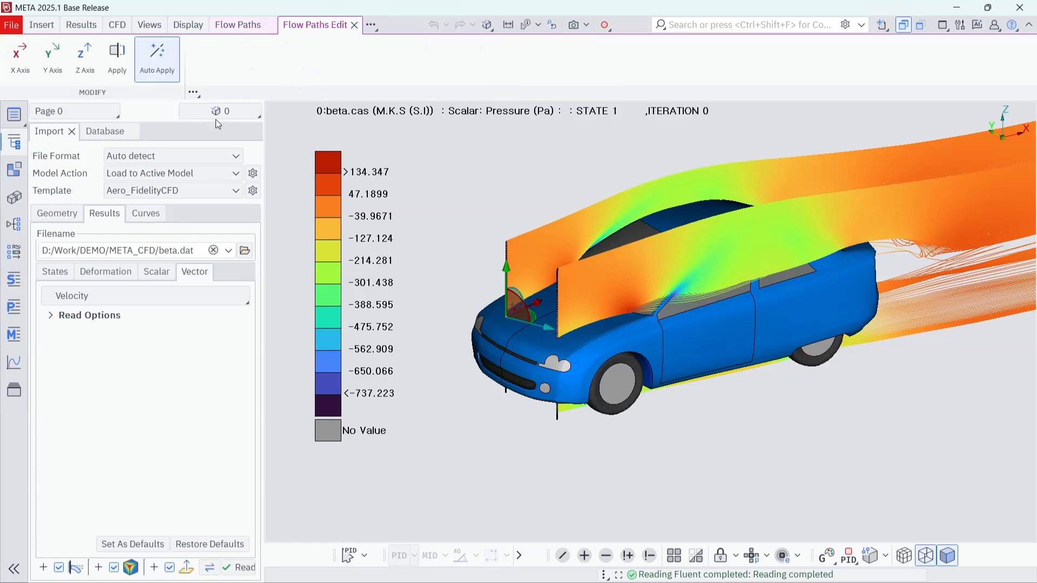
pyautogui.click(85, 54)
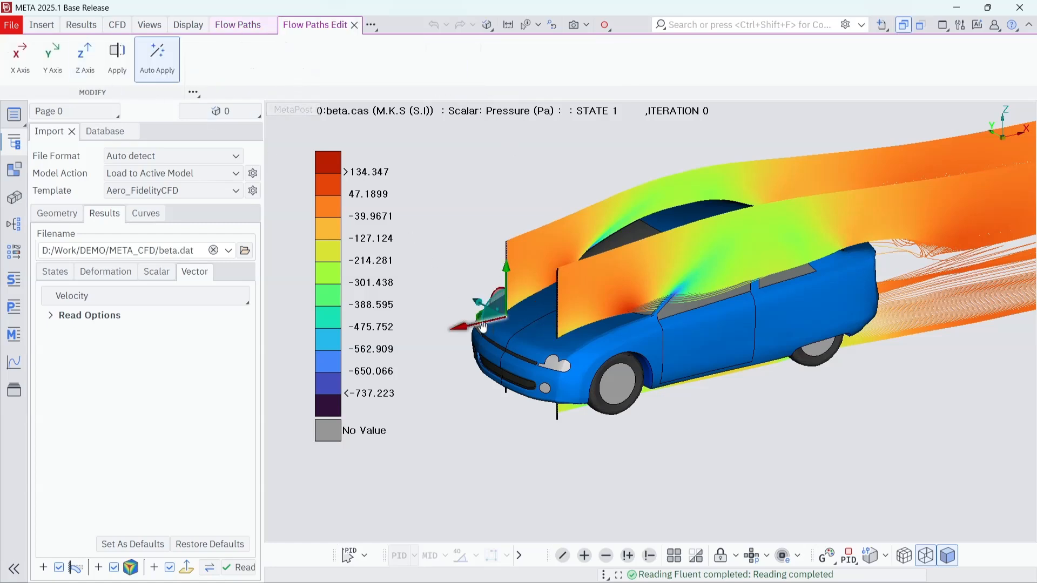
pyautogui.moveTo(482, 327); pyautogui.dragTo(444, 307)
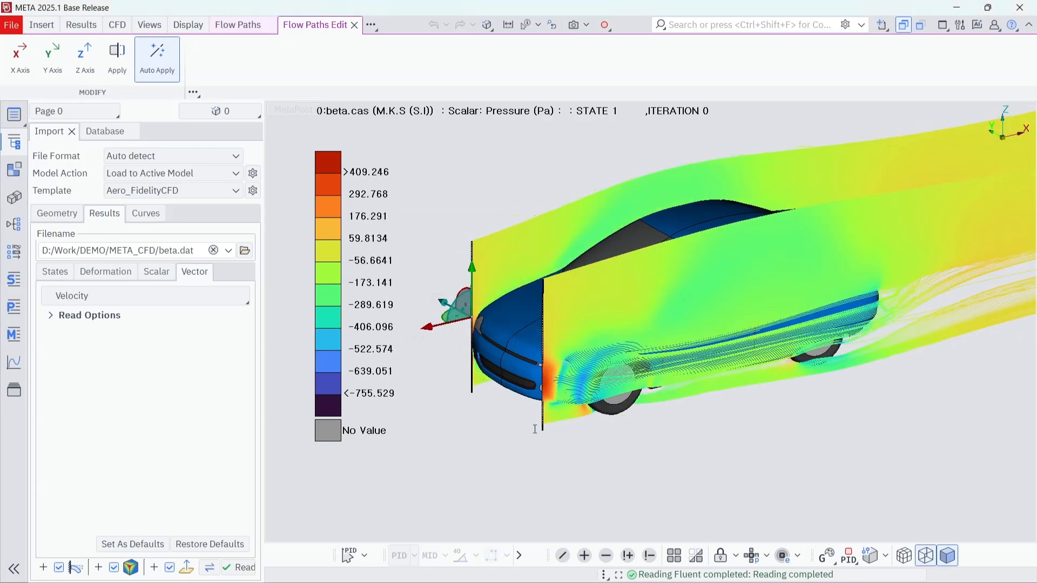
pyautogui.keyDown('ctrl'); pyautogui.moveTo(535, 430); pyautogui.dragTo(618, 504); pyautogui.keyUp('ctrl')
pyautogui.moveTo(424, 276)
pyautogui.mouseDown()
pyautogui.moveTo(446, 291)
pyautogui.moveTo(428, 271)
pyautogui.moveTo(443, 288)
pyautogui.moveTo(434, 281)
pyautogui.mouseUp()
pyautogui.keyDown('ctrl'); pyautogui.moveTo(525, 431); pyautogui.dragTo(496, 351); pyautogui.keyUp('ctrl')
pyautogui.scroll(2, 496, 351)
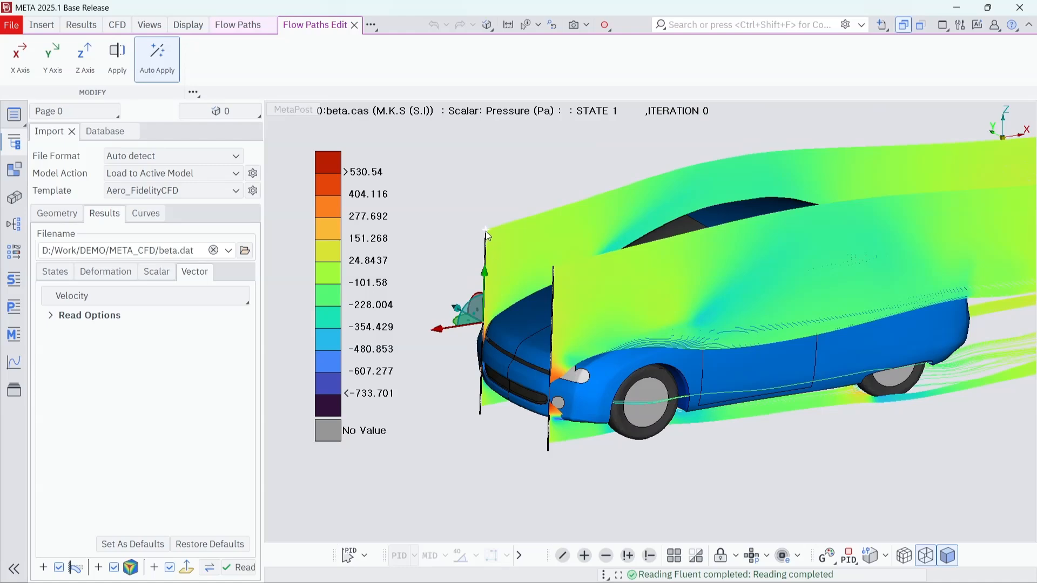
# Step: Lower the upper end of the seed lines and shift them slightly further ahead of the car's front
pyautogui.moveTo(487, 236)
pyautogui.mouseDown()
pyautogui.moveTo(489, 197)
pyautogui.moveTo(492, 256)
pyautogui.moveTo(489, 247)
pyautogui.mouseUp()
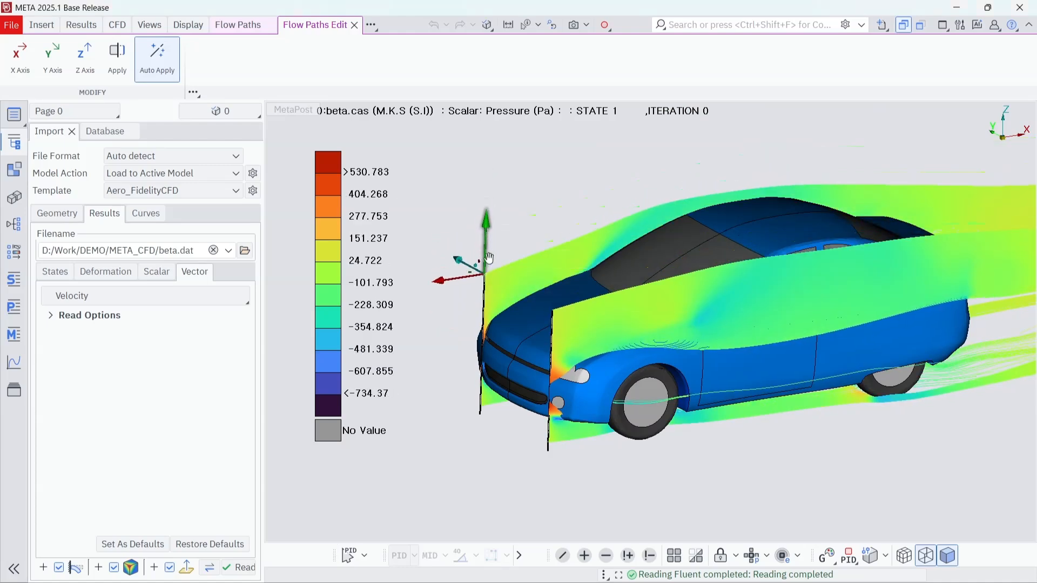
pyautogui.click(482, 345)
pyautogui.moveTo(457, 330)
pyautogui.mouseDown()
pyautogui.moveTo(436, 308)
pyautogui.moveTo(455, 331)
pyautogui.mouseUp()
pyautogui.keyDown('ctrl'); pyautogui.moveTo(587, 431); pyautogui.dragTo(625, 445); pyautogui.keyUp('ctrl')
pyautogui.keyDown('ctrl'); pyautogui.moveTo(624, 445); pyautogui.dragTo(690, 423, button='middle'); pyautogui.keyUp('ctrl')
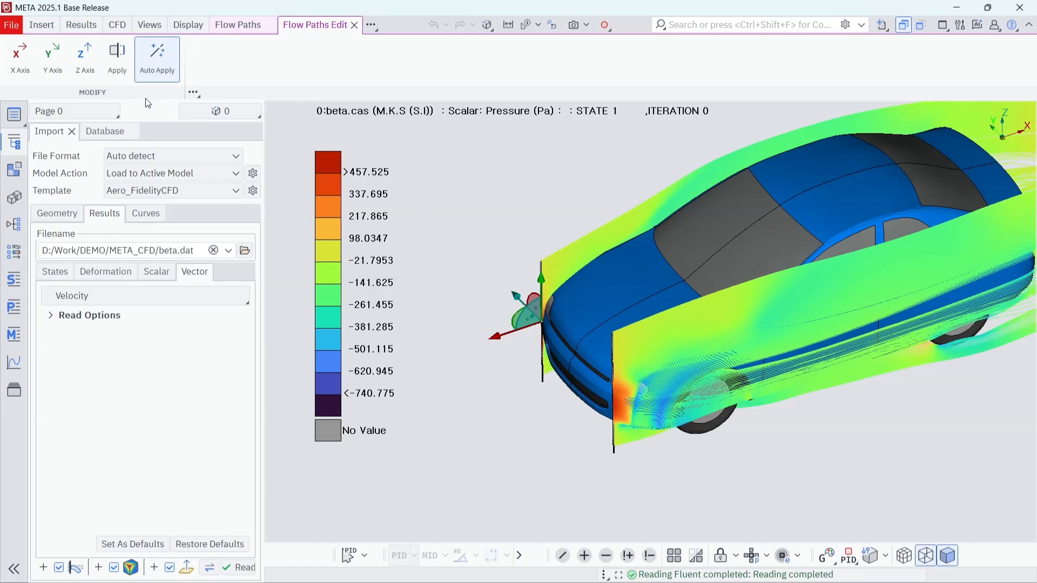
# Step: Insert a default X Normal cut plane in Clip by Plane mode and set its model visibility to Show model
pyautogui.click(42, 28)
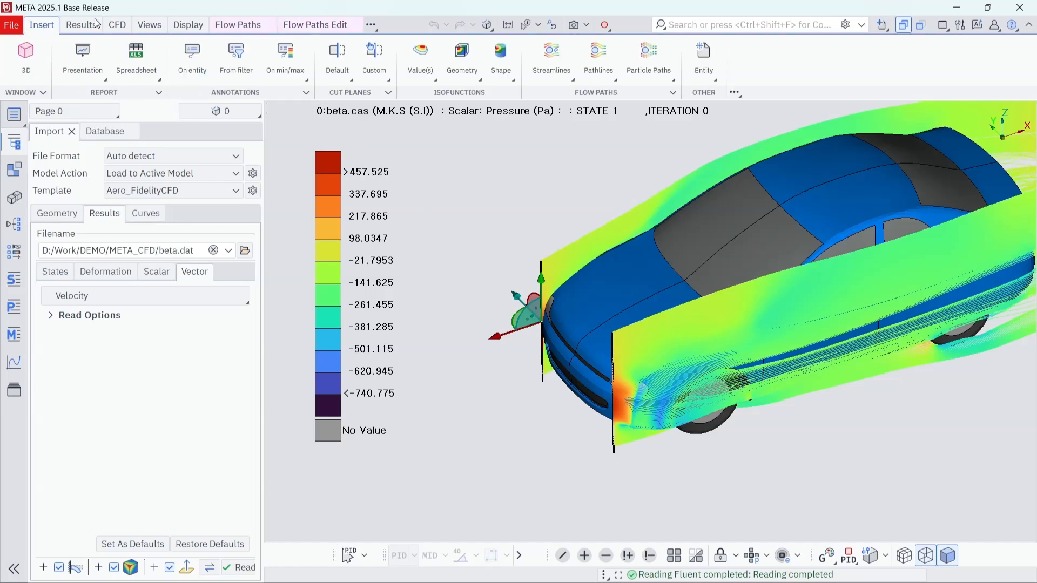
pyautogui.click(341, 60)
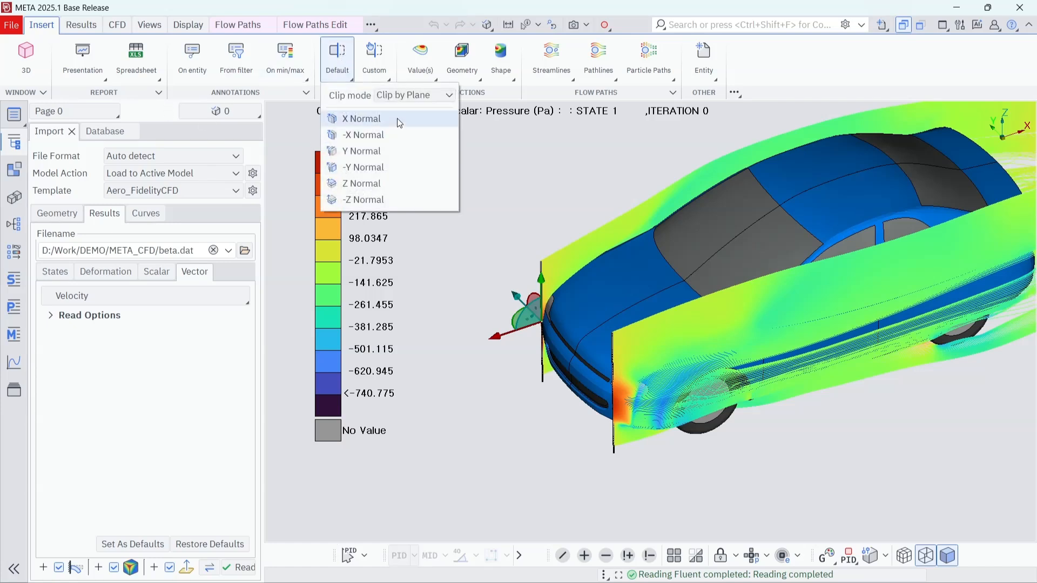
pyautogui.click(399, 119)
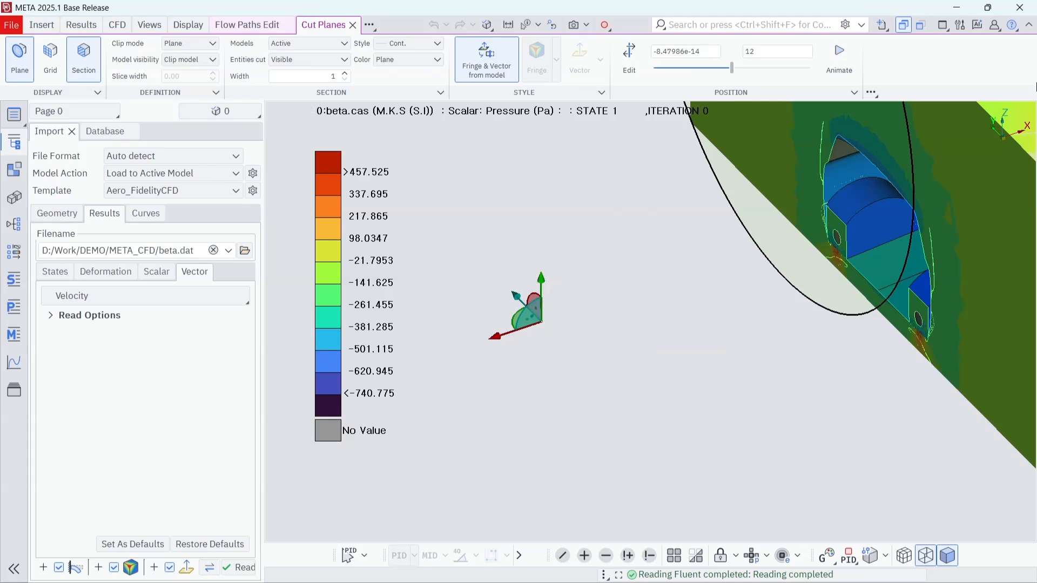
pyautogui.keyDown('ctrl'); pyautogui.moveTo(834, 232); pyautogui.dragTo(732, 274, button='middle'); pyautogui.keyUp('ctrl')
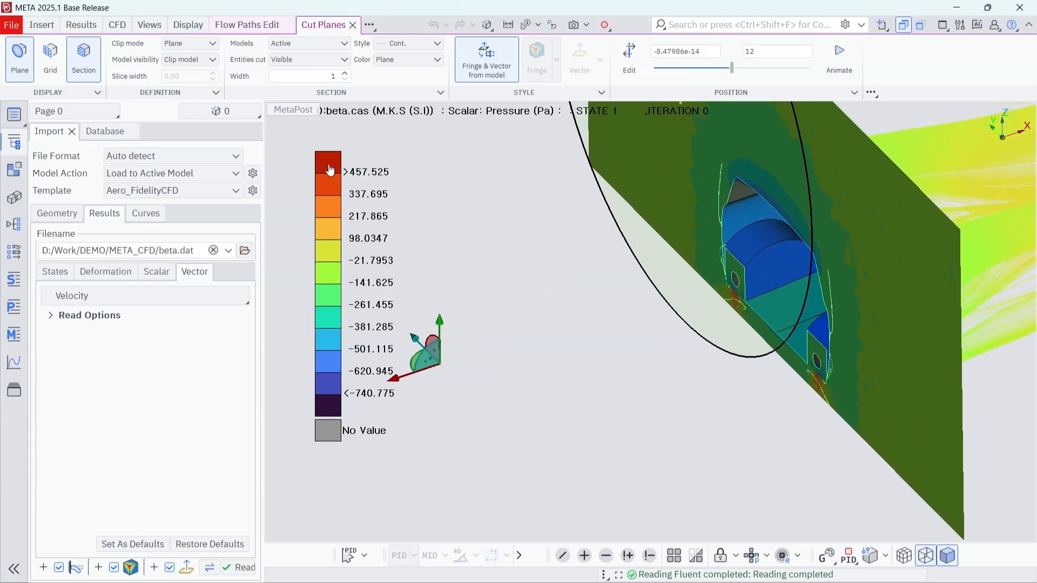
pyautogui.click(201, 60)
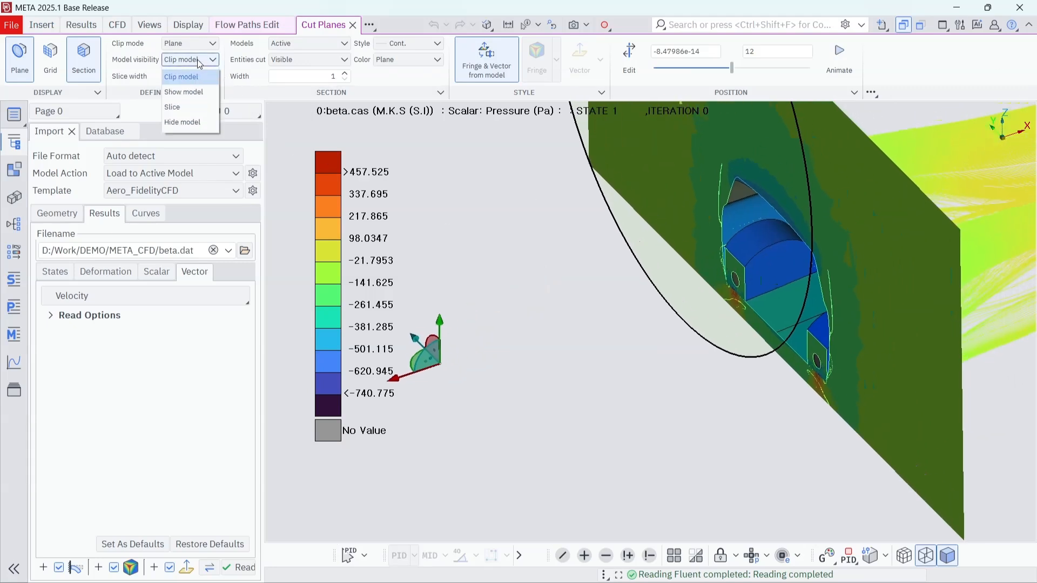
pyautogui.click(183, 91)
pyautogui.scroll(-3, 662, 317)
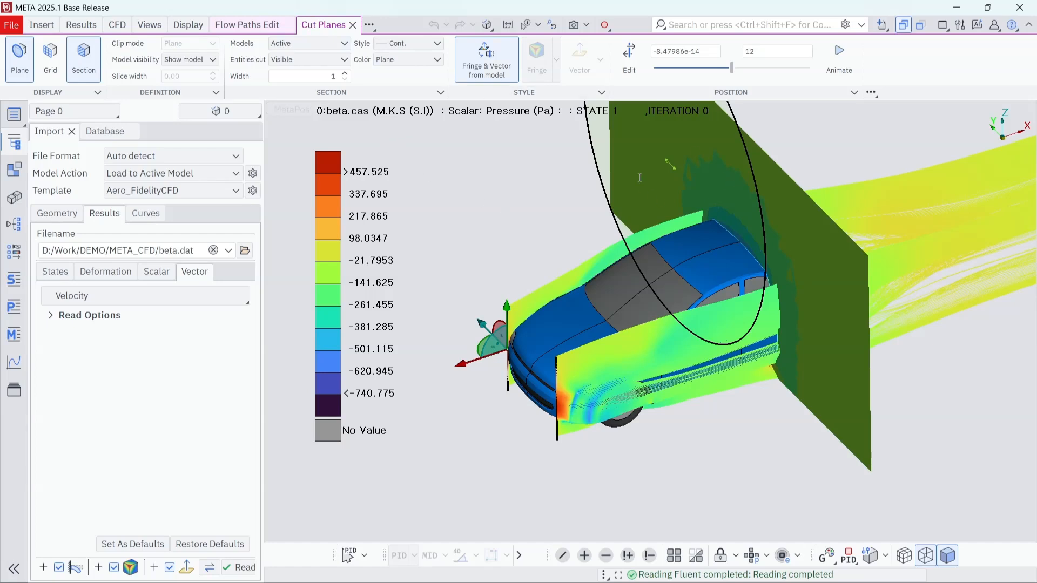
# Step: Stop the cut plane from taking its fringe and vector style from the model
pyautogui.click(489, 63)
pyautogui.click(537, 64)
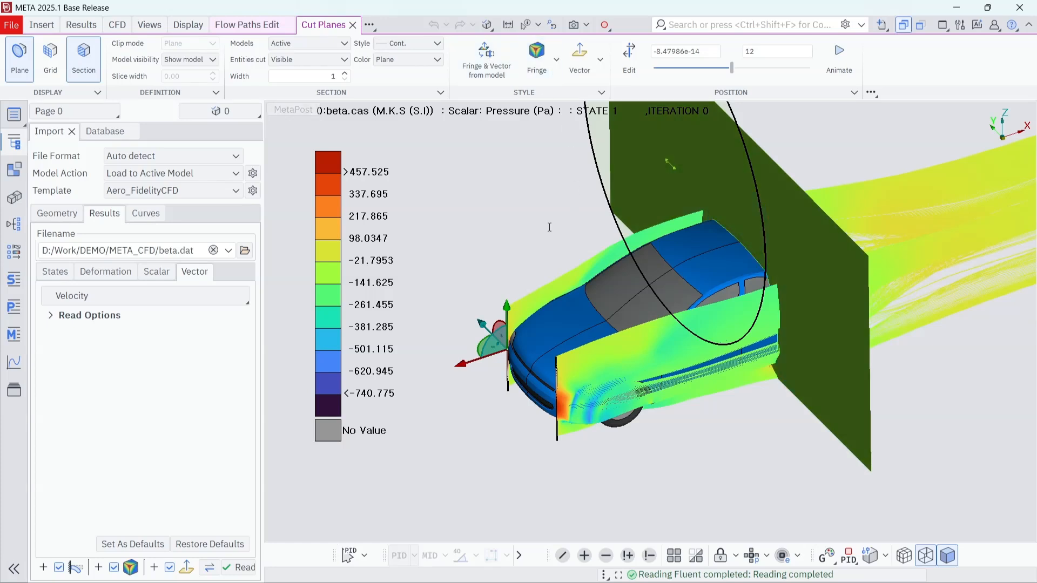
pyautogui.keyDown('ctrl'); pyautogui.moveTo(548, 224); pyautogui.dragTo(556, 256, button='middle'); pyautogui.keyUp('ctrl')
pyautogui.keyDown('ctrl'); pyautogui.moveTo(556, 256); pyautogui.dragTo(582, 242); pyautogui.keyUp('ctrl')
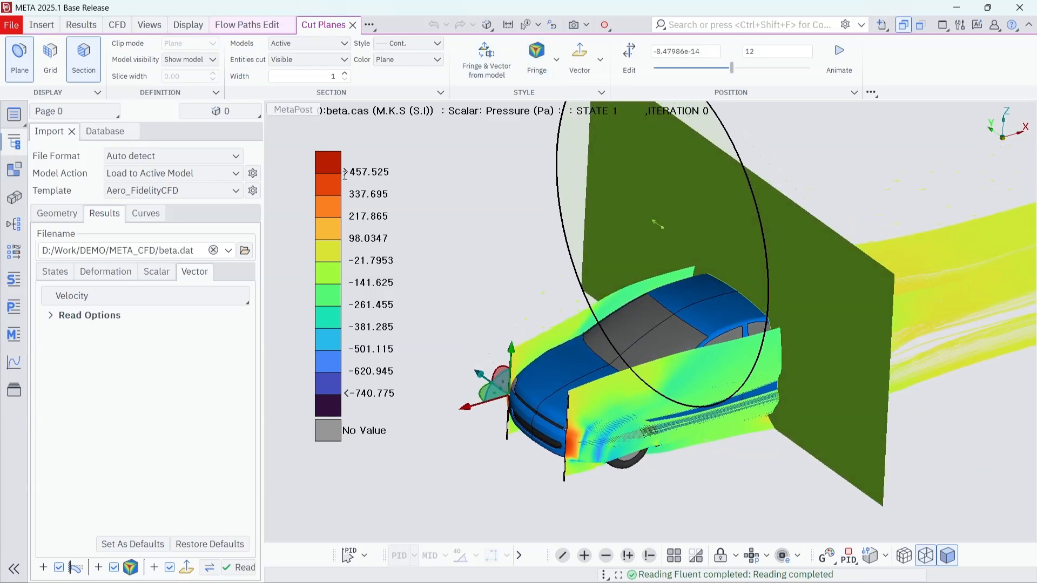
# Step: Open the Cut Planes list from the Database, display the options of DEFAULT_PLANE_YZ and dock them beside the Import and Database panes
pyautogui.click(117, 133)
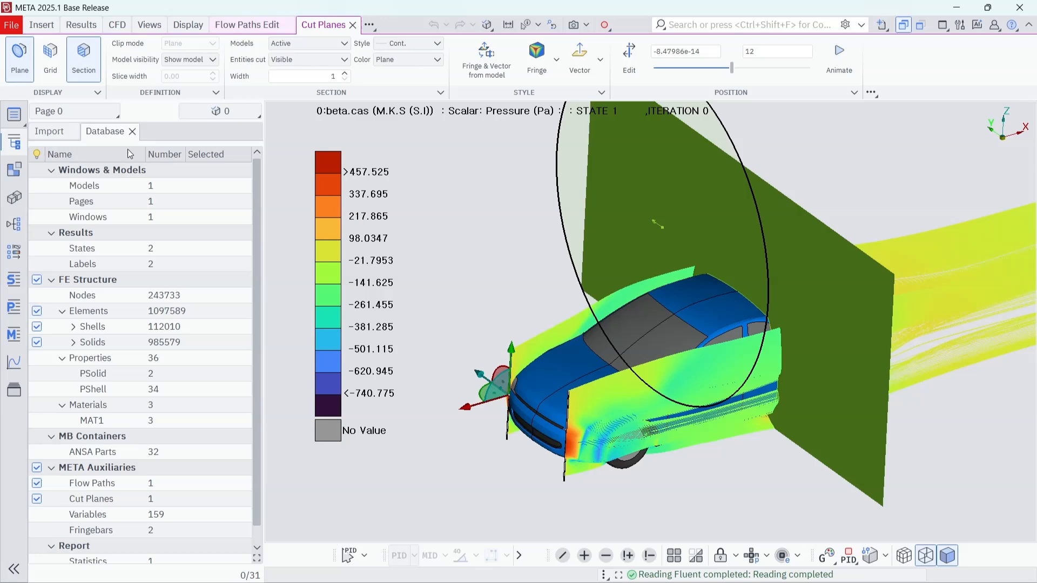
pyautogui.scroll(-1, 202, 302)
pyautogui.click(105, 479)
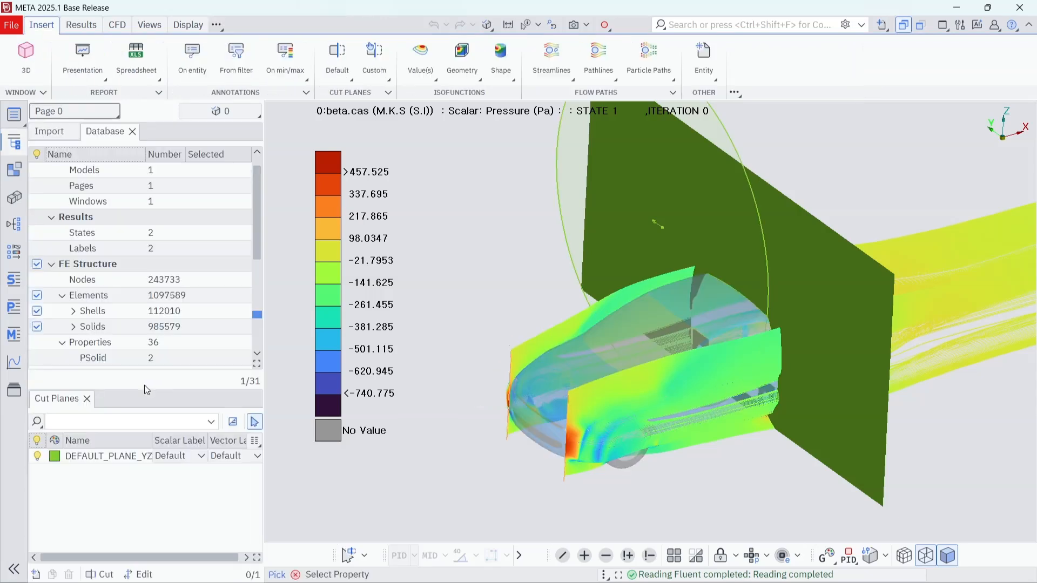
pyautogui.click(102, 454)
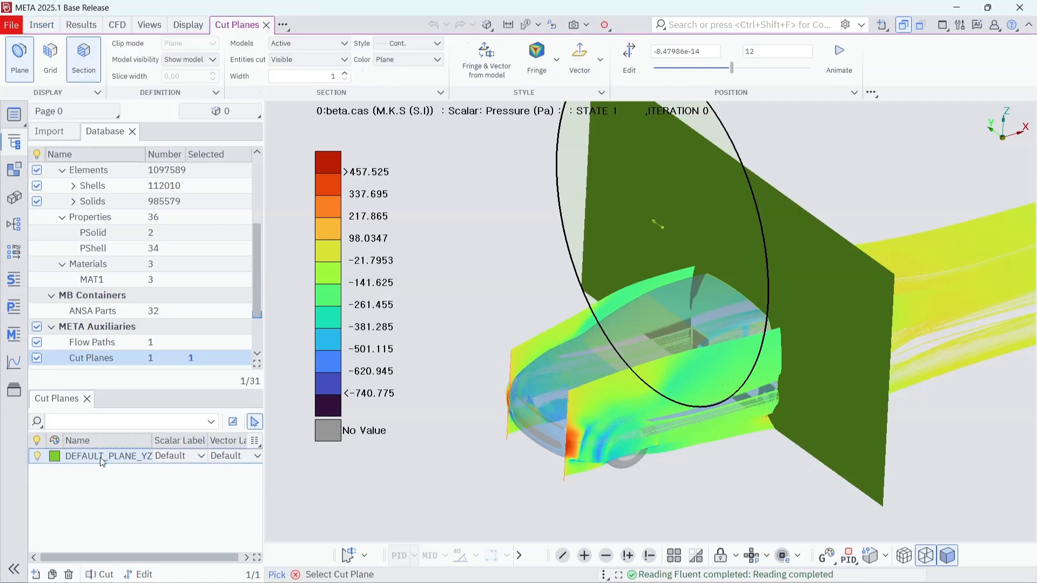
pyautogui.rightClick(100, 458)
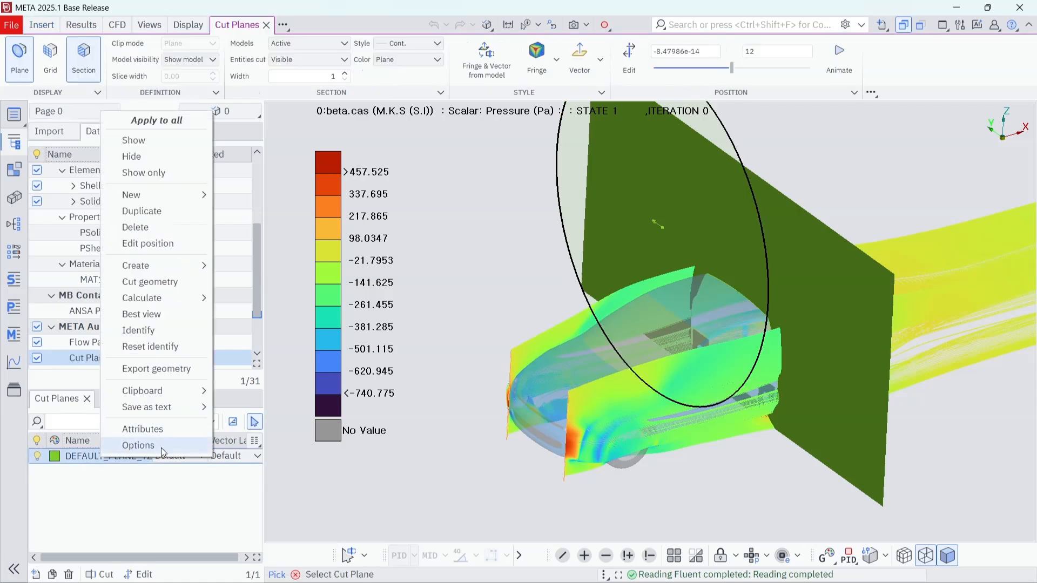
pyautogui.click(139, 446)
pyautogui.moveTo(791, 200); pyautogui.dragTo(140, 160)
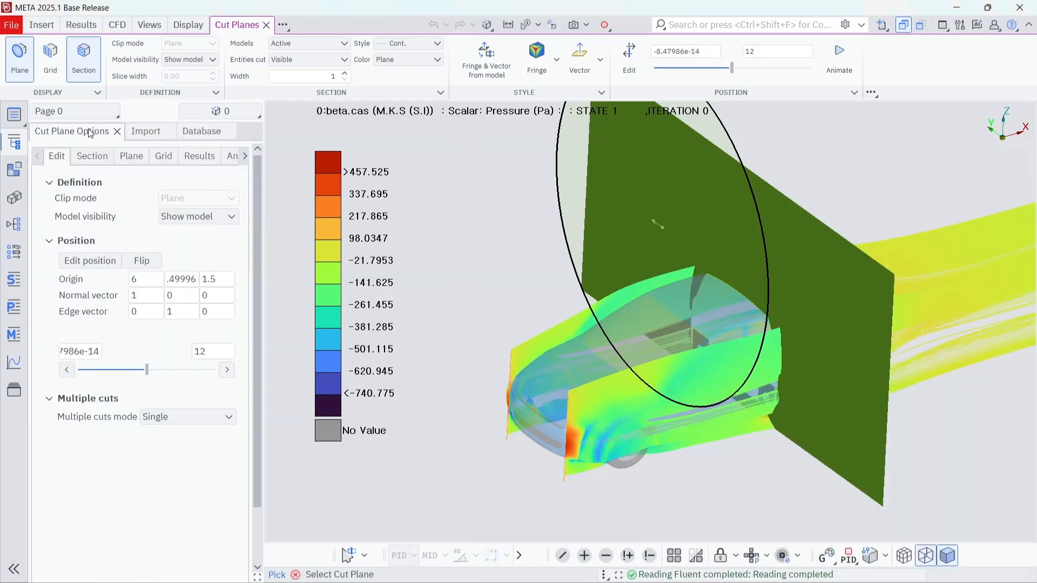
# Step: Show a manual grid on the DEFAULT_PLANE_YZ cut plane and make it a finite plane
pyautogui.moveTo(90, 133); pyautogui.dragTo(419, 178)
pyautogui.moveTo(507, 44); pyautogui.dragTo(381, 52)
pyautogui.click(380, 71)
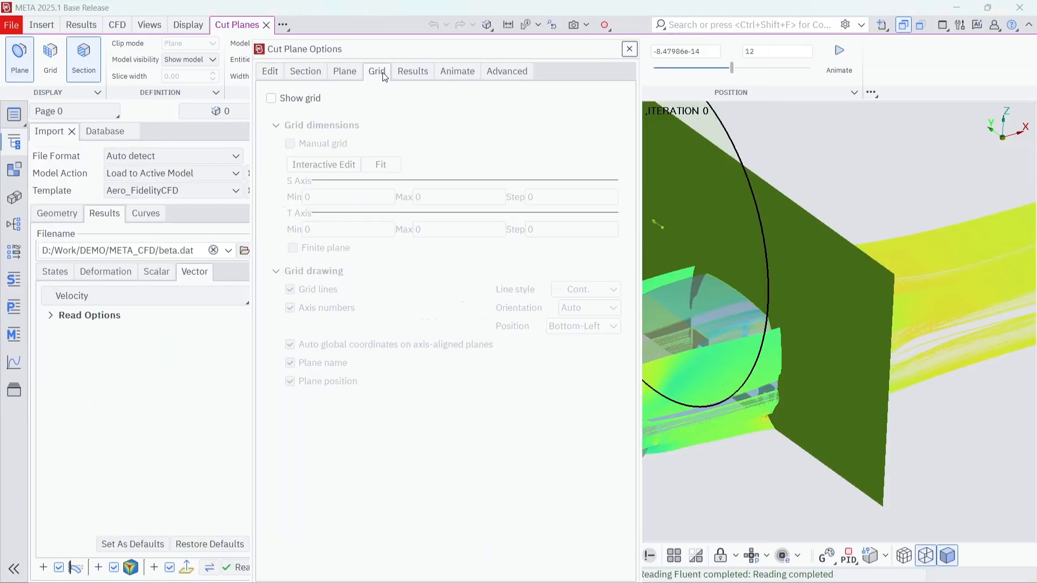
pyautogui.click(288, 103)
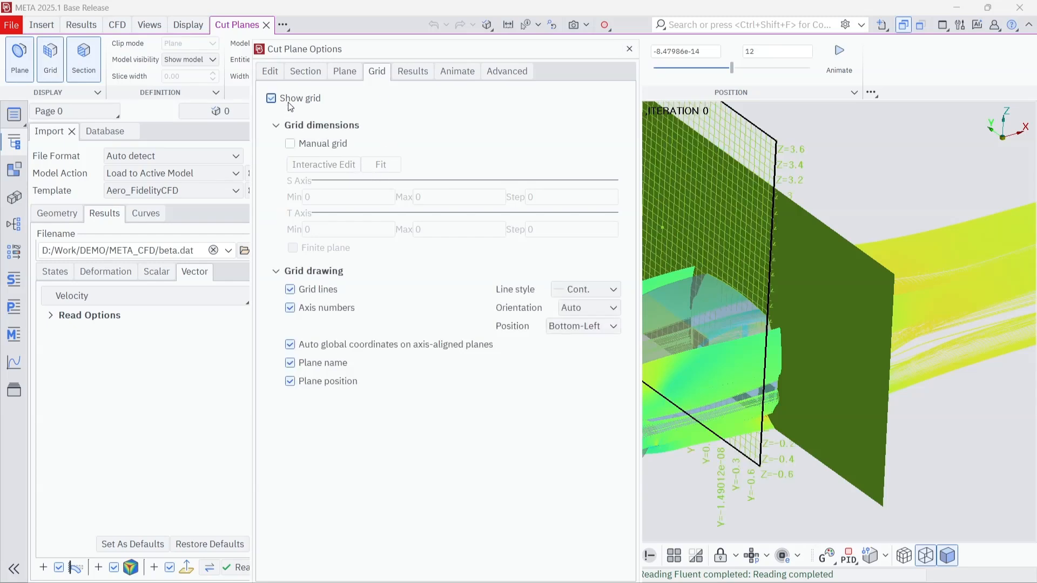
pyautogui.click(317, 145)
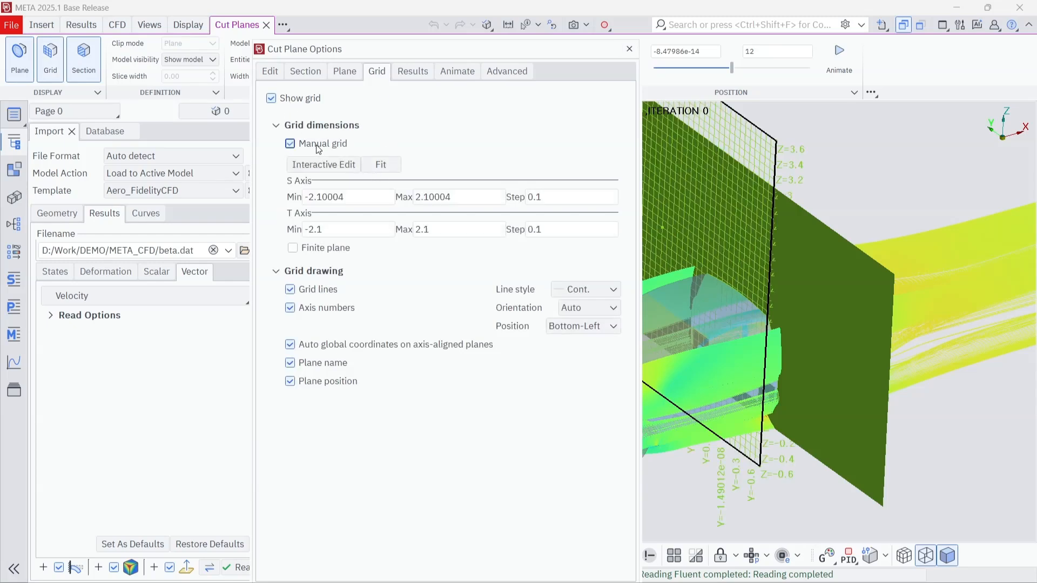
pyautogui.click(322, 250)
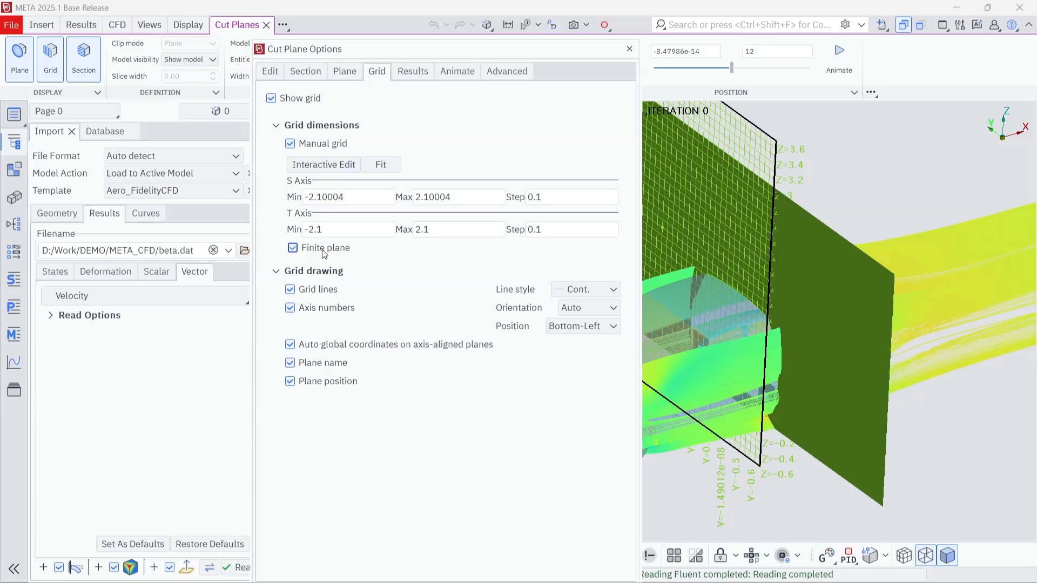
# Step: Shrink the cut plane grid interactively to an S axis maximum of about 0.08 and a T axis maximum of about 0.6
pyautogui.click(336, 169)
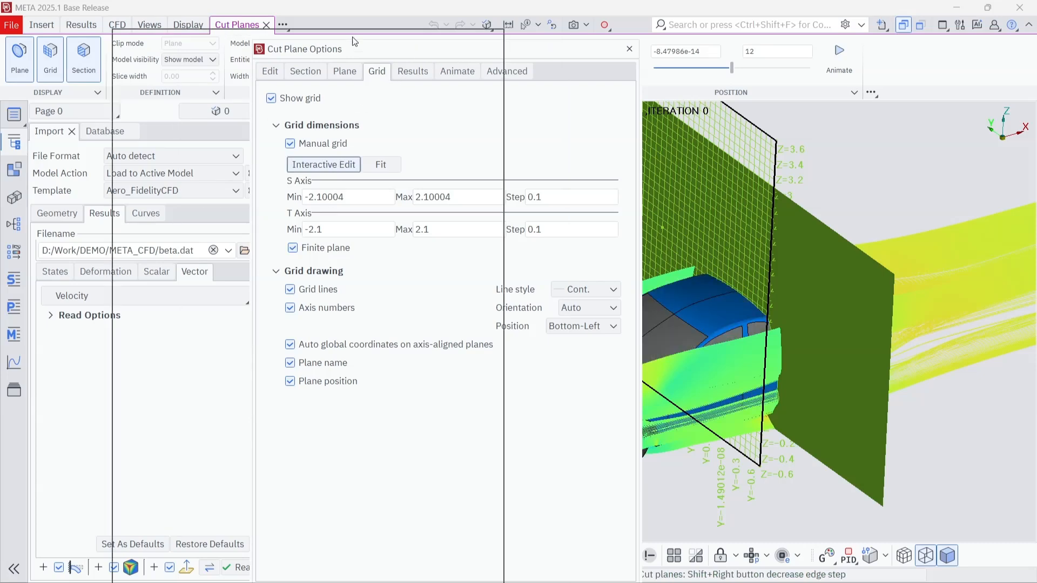
pyautogui.moveTo(490, 53); pyautogui.dragTo(324, 43)
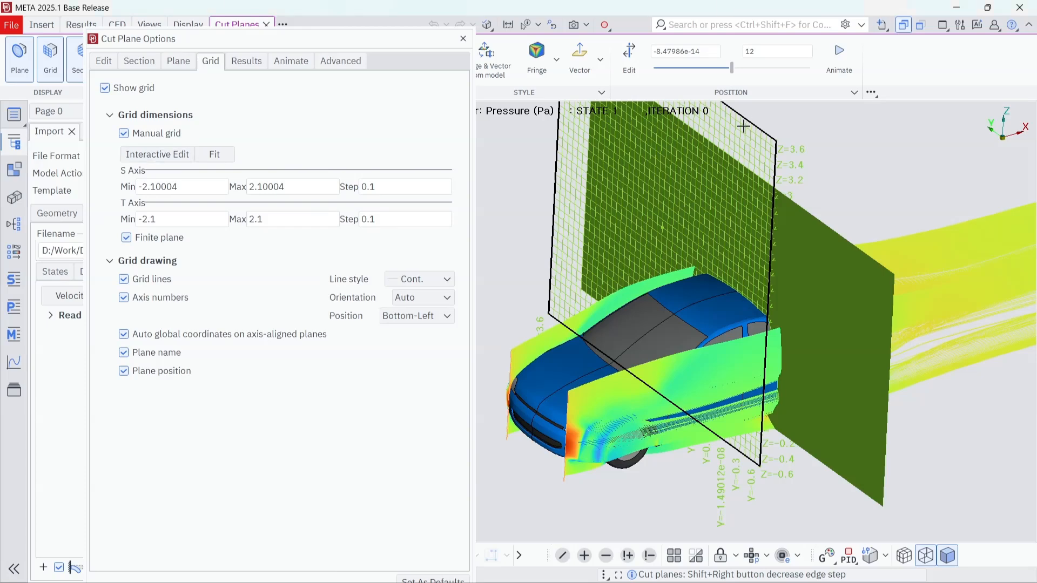
pyautogui.keyDown('ctrl'); pyautogui.moveTo(733, 134); pyautogui.dragTo(748, 186, button='middle'); pyautogui.keyUp('ctrl')
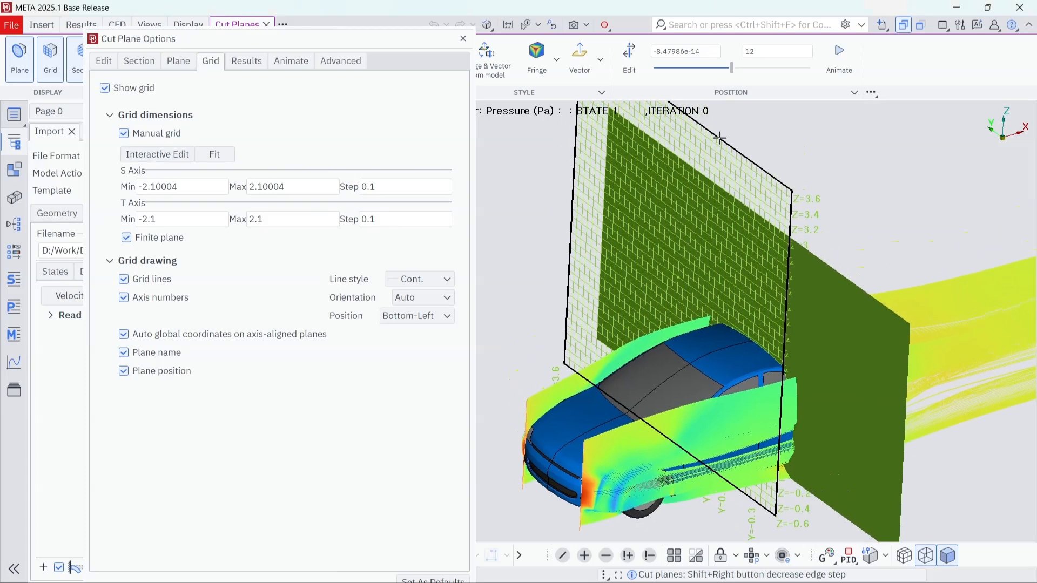
pyautogui.moveTo(720, 138); pyautogui.dragTo(718, 258)
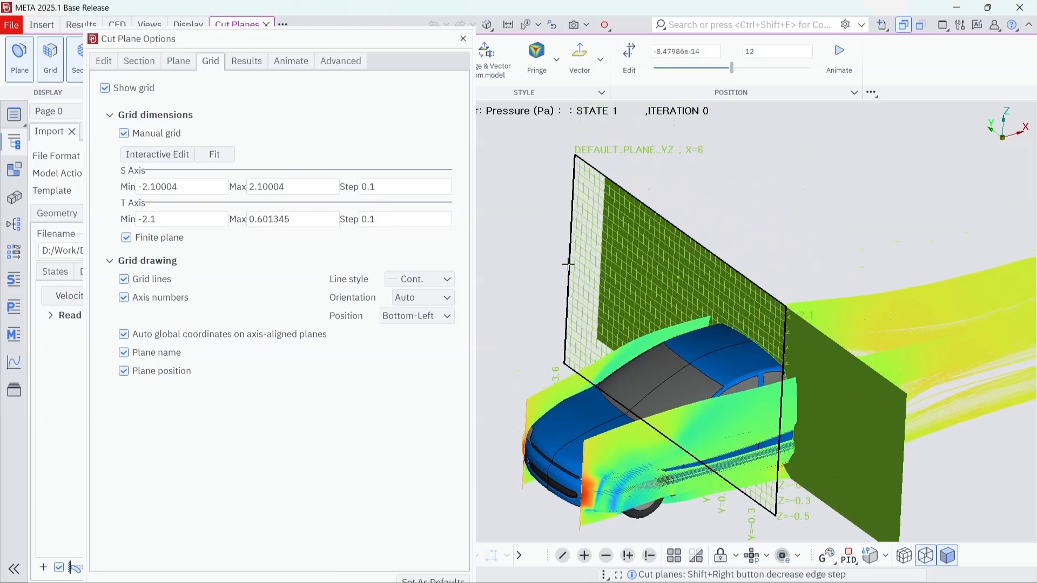
pyautogui.moveTo(567, 261); pyautogui.dragTo(679, 323)
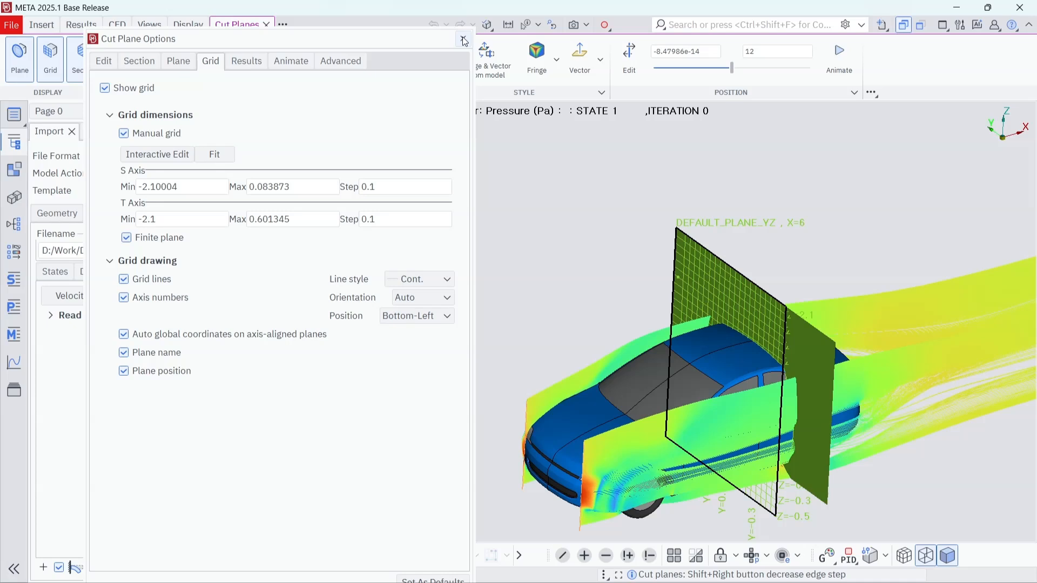
pyautogui.click(464, 39)
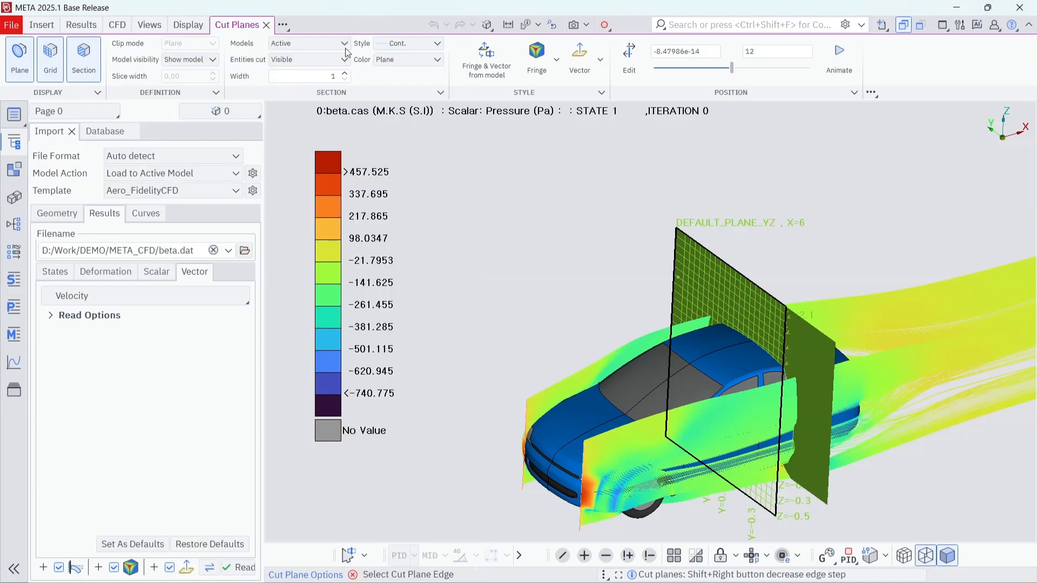
# Step: Turn on Auto Cut and move the cut plane ahead of the car's front to about X = 2.74, shifting it slightly sideways
pyautogui.click(628, 58)
pyautogui.click(316, 69)
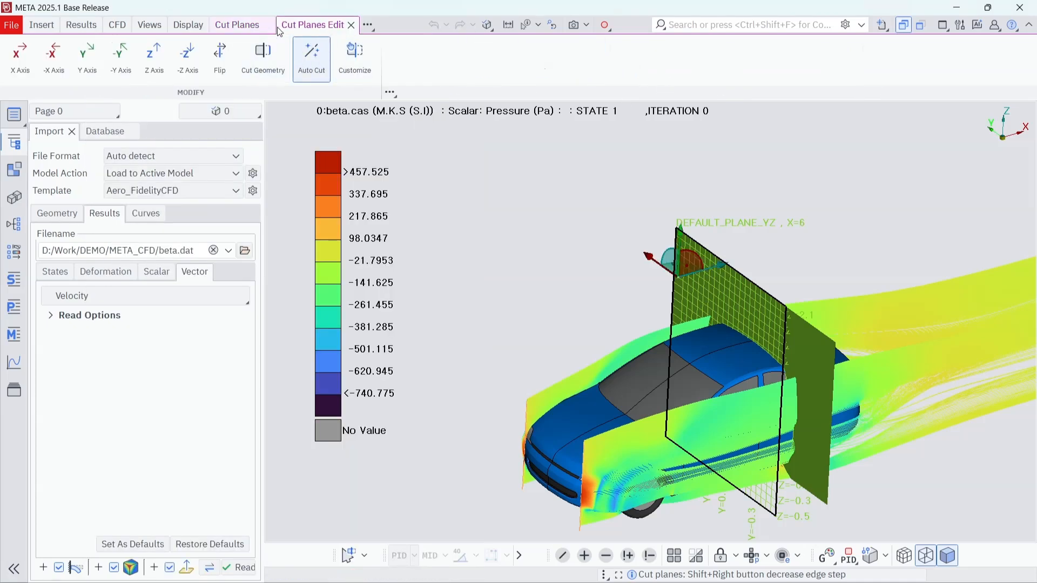
pyautogui.moveTo(732, 70); pyautogui.dragTo(693, 82)
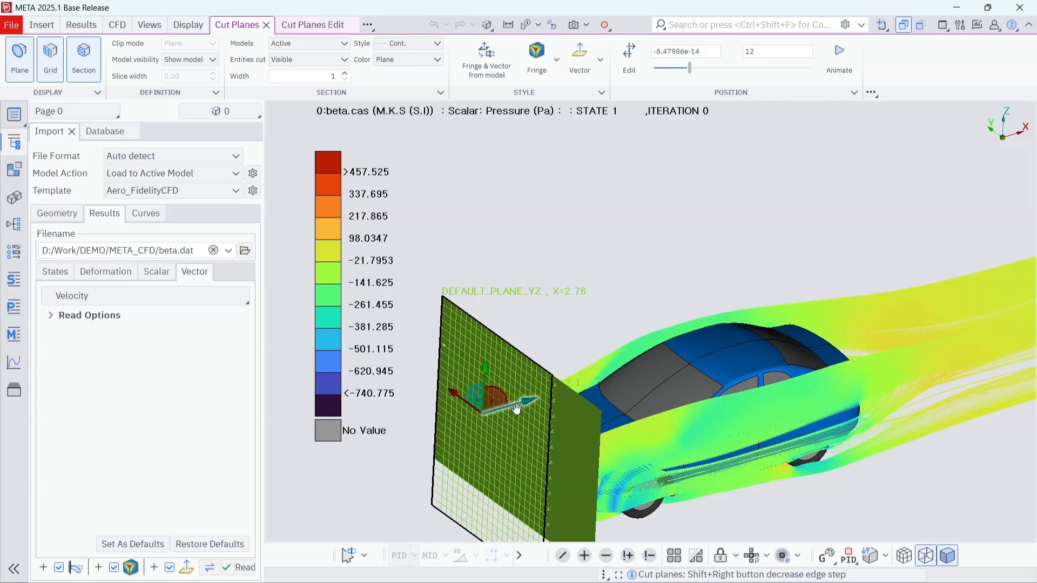
pyautogui.moveTo(523, 406); pyautogui.dragTo(418, 380)
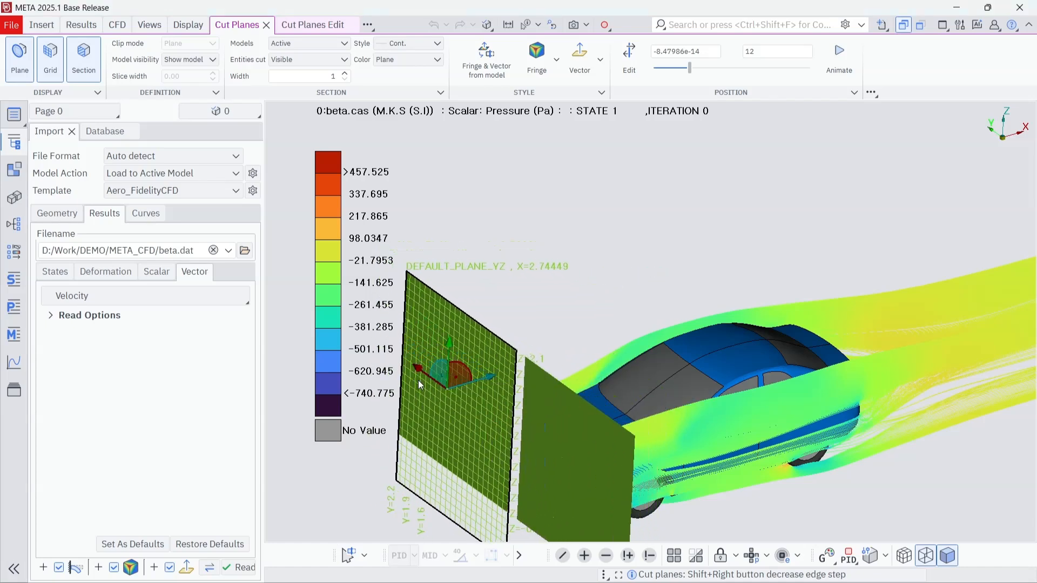
pyautogui.keyDown('ctrl'); pyautogui.moveTo(693, 365); pyautogui.dragTo(727, 253, button='middle'); pyautogui.keyUp('ctrl')
pyautogui.keyDown('ctrl'); pyautogui.moveTo(727, 253); pyautogui.dragTo(623, 314); pyautogui.keyUp('ctrl')
# Step: Hide the STREAMLINE_LINE_1 flow path using the Flow Paths list of the Database
pyautogui.click(104, 131)
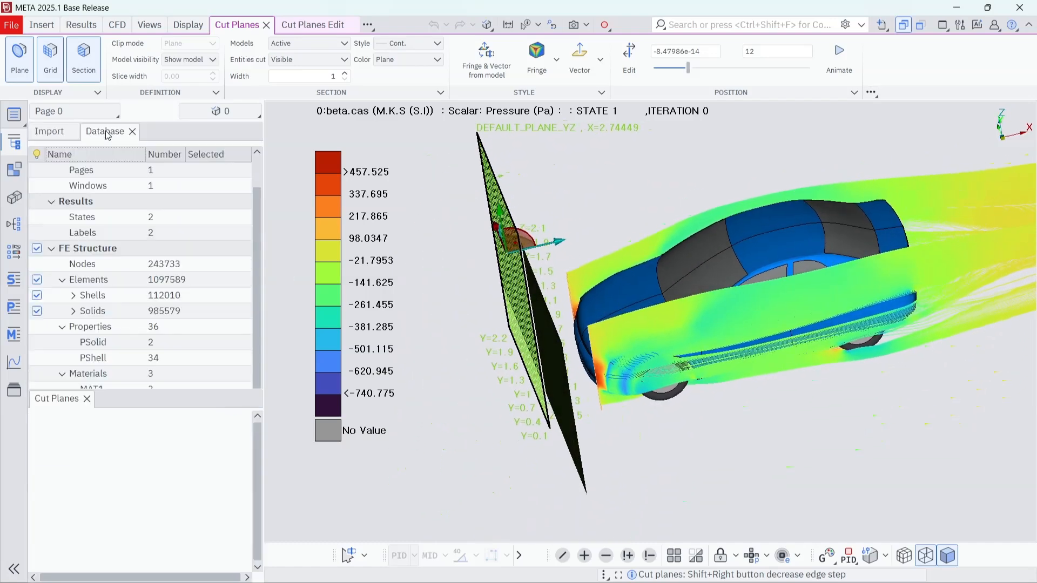
pyautogui.scroll(-4, 96, 299)
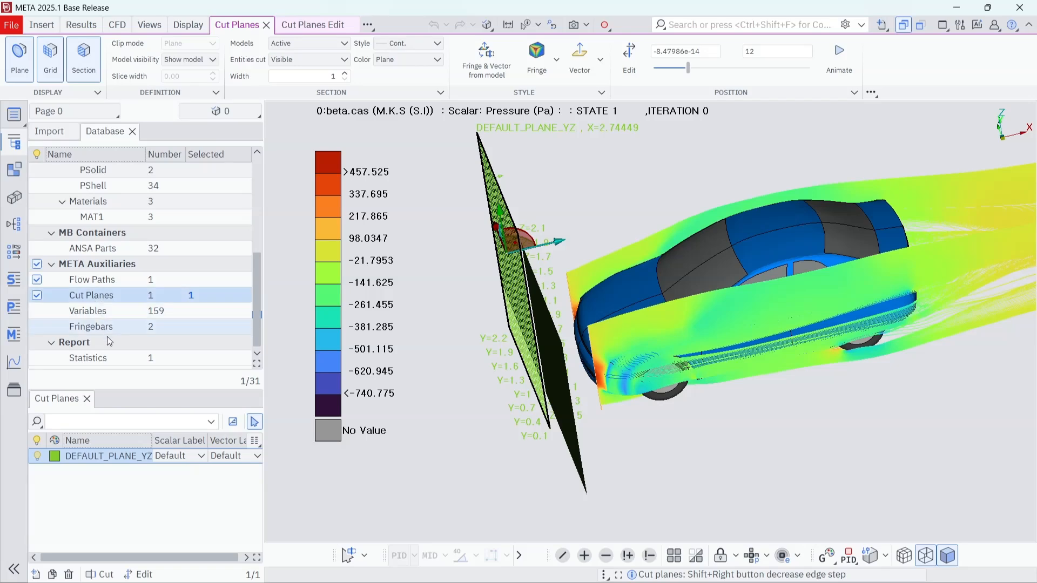
pyautogui.click(102, 284)
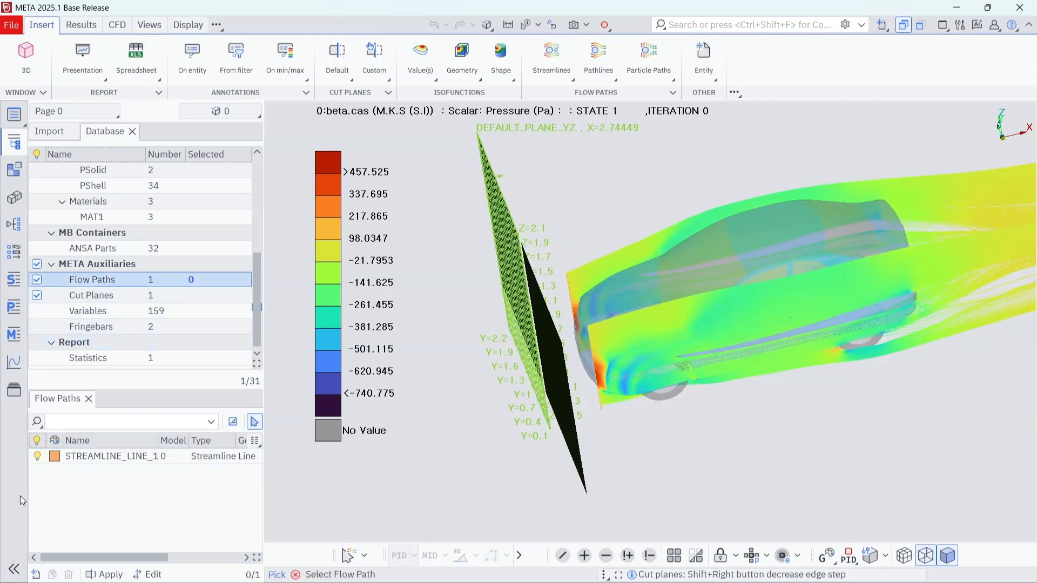
pyautogui.click(39, 459)
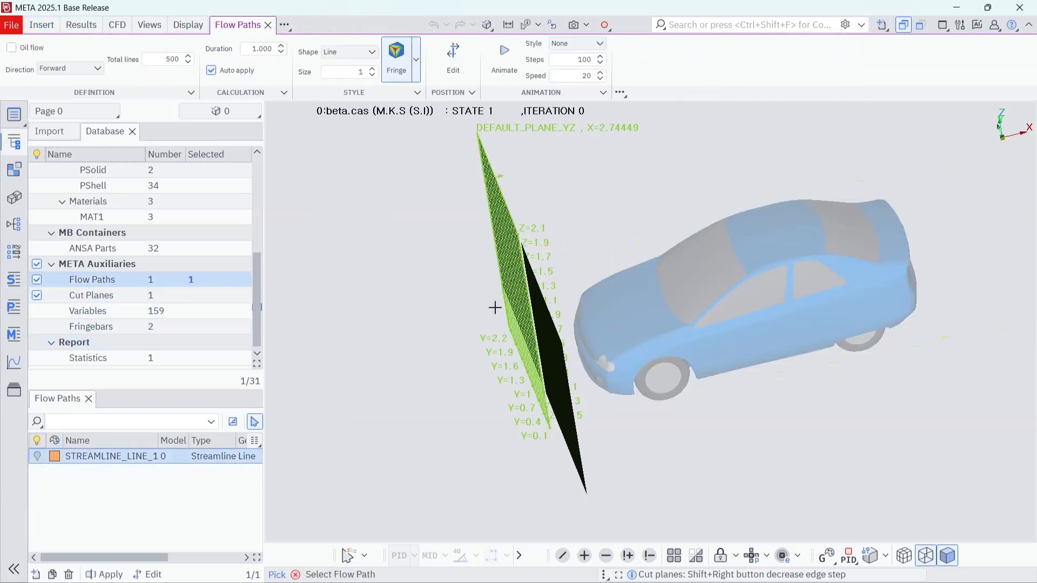
pyautogui.middleClick(849, 411)
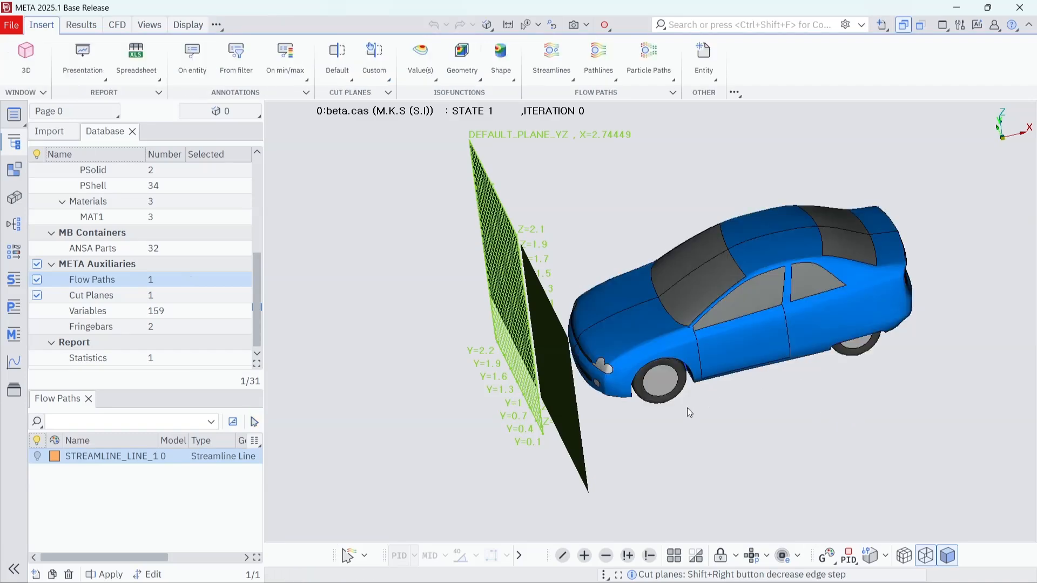
# Step: Create streamlines seeded from the DEFAULT_PLANE_YZ cut plane
pyautogui.keyDown('ctrl'); pyautogui.moveTo(687, 407); pyautogui.dragTo(640, 407); pyautogui.keyUp('ctrl')
pyautogui.keyDown('ctrl'); pyautogui.moveTo(593, 374); pyautogui.dragTo(510, 420, button='middle'); pyautogui.keyUp('ctrl')
pyautogui.keyDown('ctrl'); pyautogui.moveTo(511, 420); pyautogui.dragTo(566, 237); pyautogui.keyUp('ctrl')
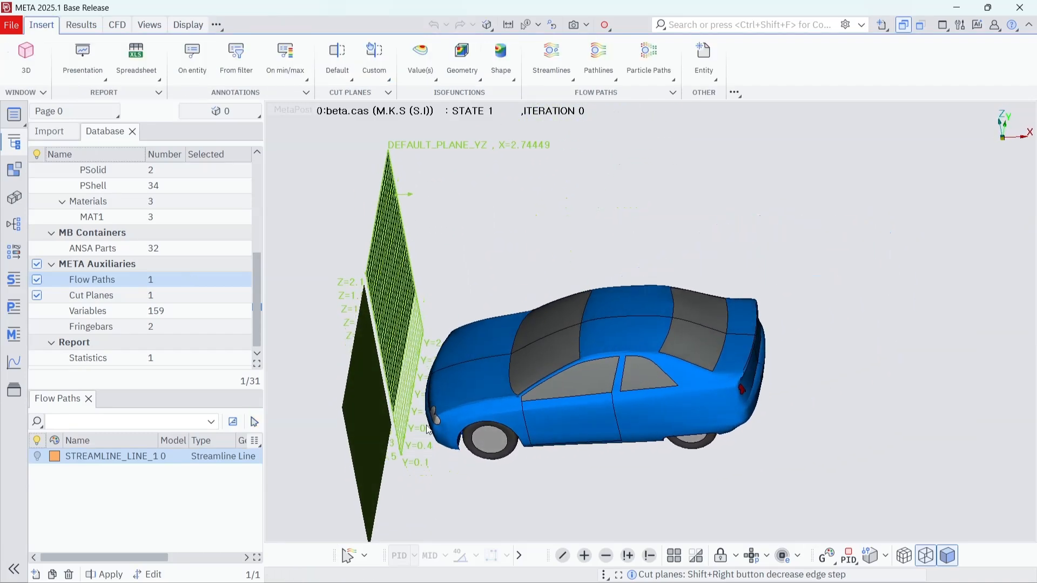
pyautogui.click(553, 63)
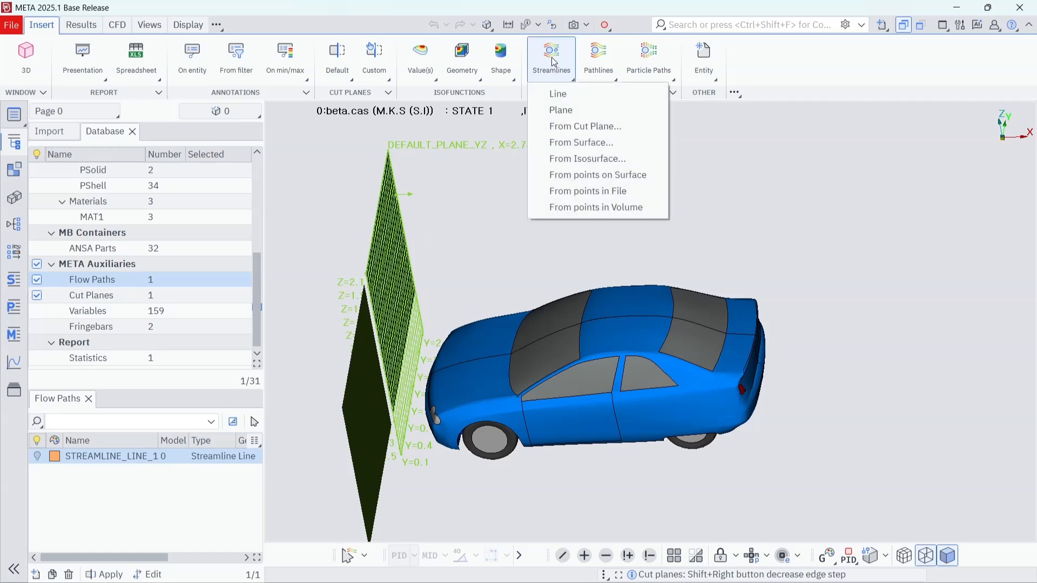
pyautogui.click(589, 126)
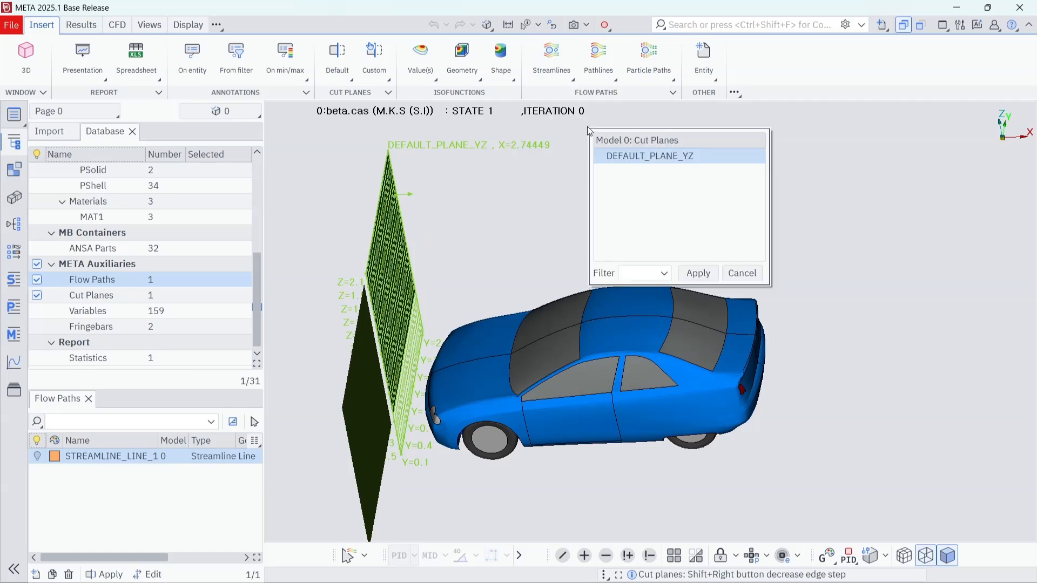
pyautogui.click(705, 275)
pyautogui.keyDown('ctrl'); pyautogui.moveTo(600, 267); pyautogui.dragTo(712, 264); pyautogui.keyUp('ctrl')
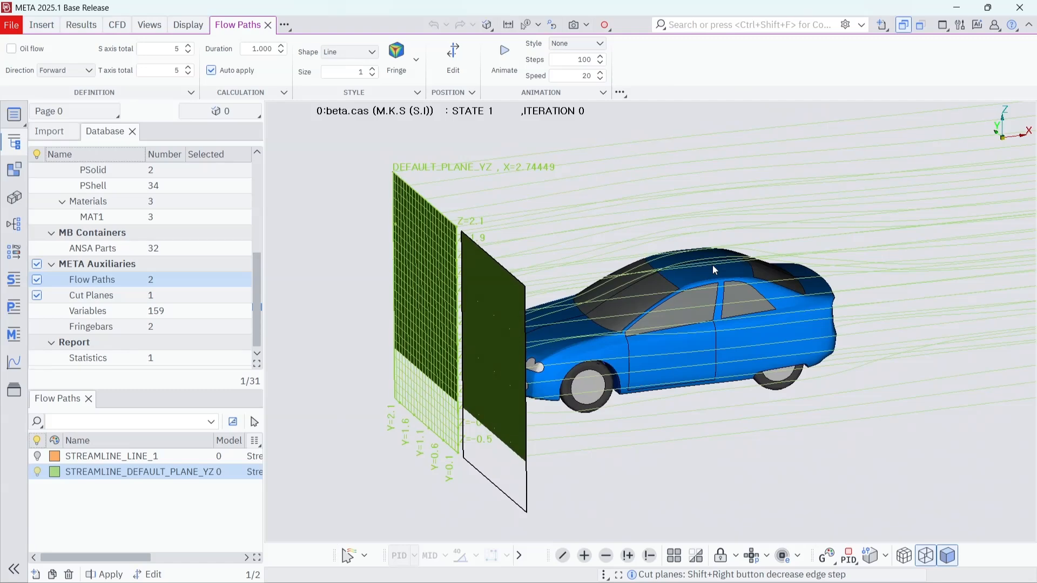
# Step: Resize DEFAULT_PLANE_YZ interactively to an S axis maximum of about 0.1 and a T axis range of about -1.33 to -0.57
pyautogui.click(96, 295)
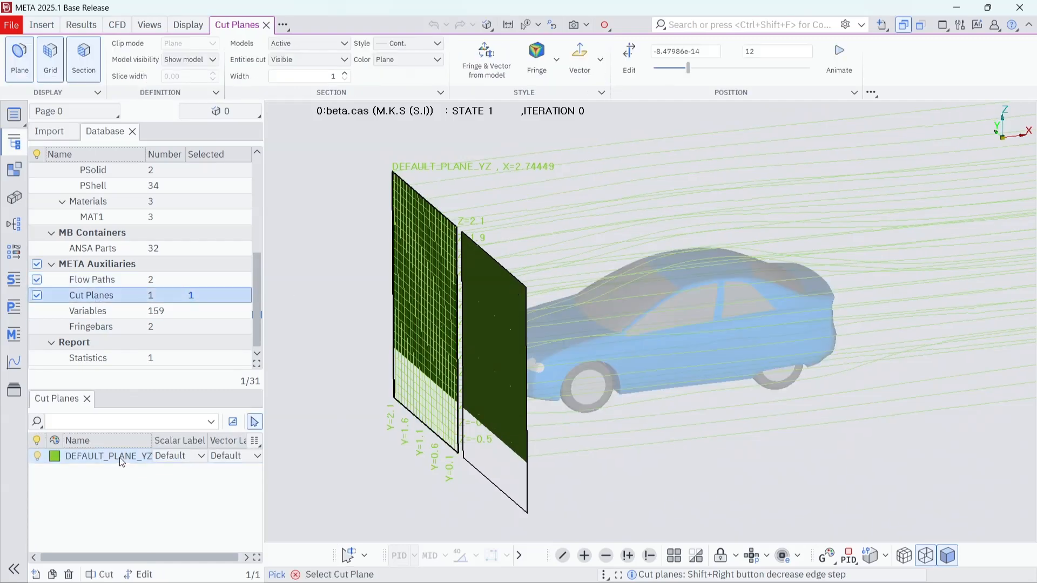
pyautogui.rightClick(119, 457)
pyautogui.click(151, 446)
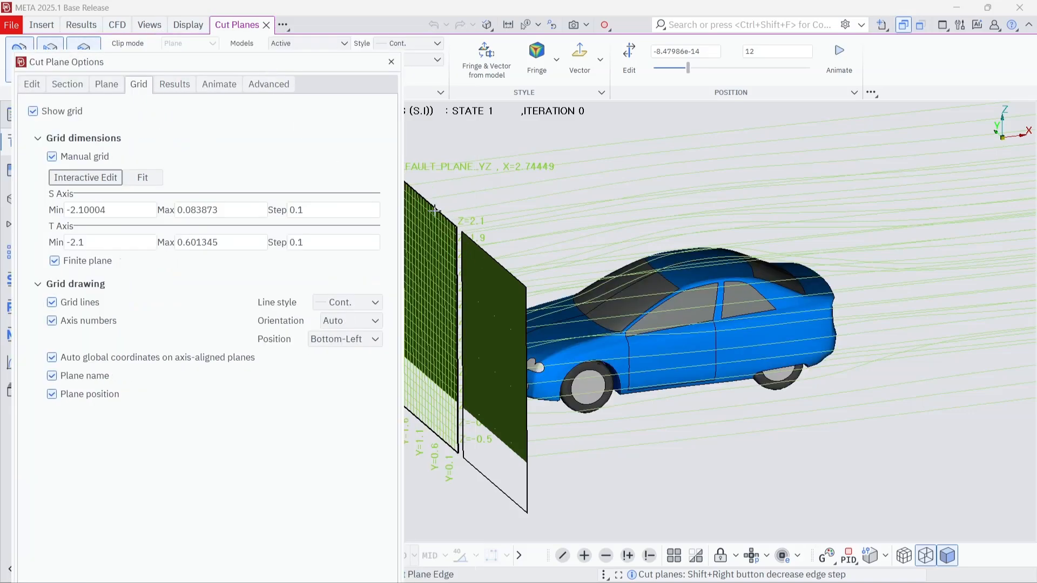
pyautogui.moveTo(434, 210)
pyautogui.mouseDown()
pyautogui.moveTo(432, 243)
pyautogui.moveTo(431, 214)
pyautogui.mouseUp()
pyautogui.keyDown('ctrl'); pyautogui.moveTo(584, 300); pyautogui.dragTo(709, 293, button='middle'); pyautogui.keyUp('ctrl')
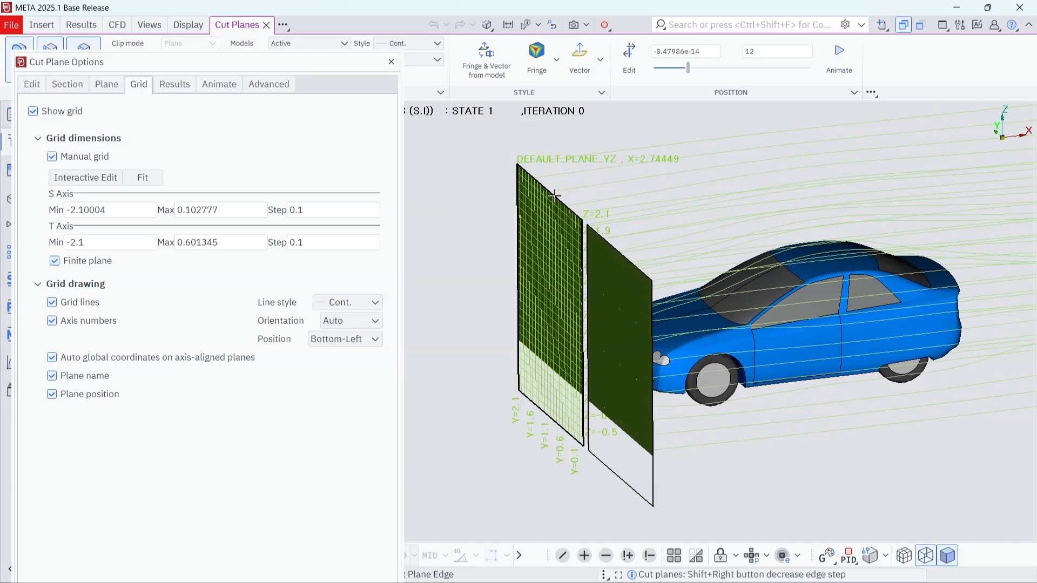
pyautogui.moveTo(554, 196); pyautogui.dragTo(560, 351)
pyautogui.keyDown('ctrl'); pyautogui.moveTo(747, 451); pyautogui.dragTo(689, 447); pyautogui.keyUp('ctrl')
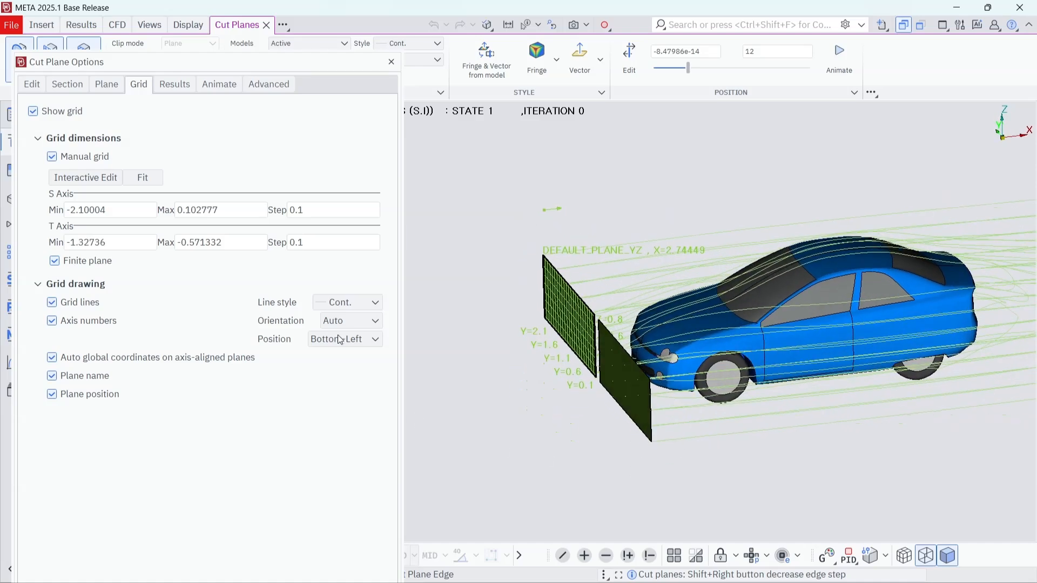
pyautogui.click(391, 63)
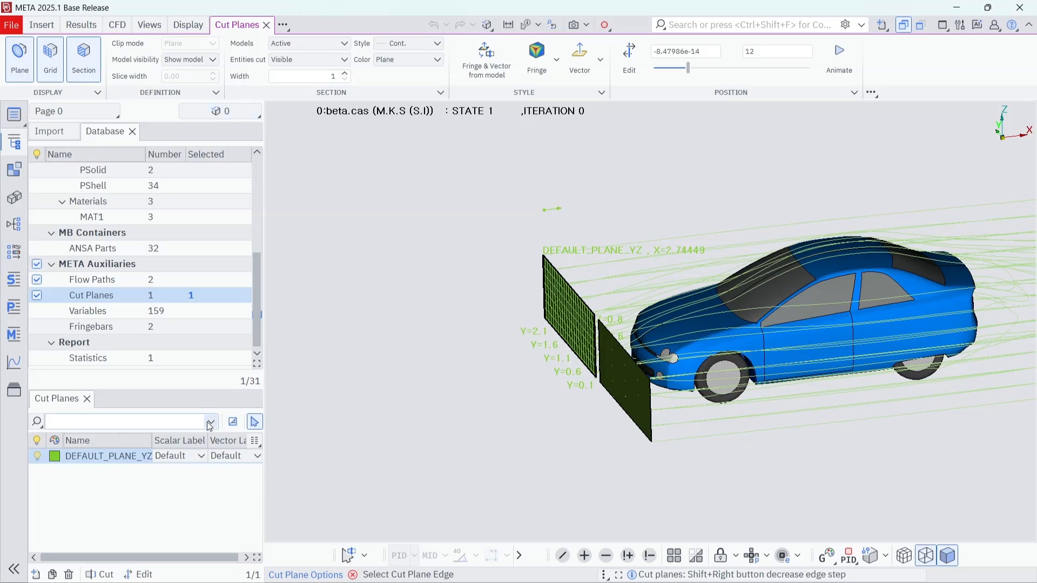
# Step: Set the S and T axis totals of STREAMLINE_DEFAULT_PLANE_YZ to 25 each and colour its streamlines with the pressure fringe
pyautogui.click(112, 285)
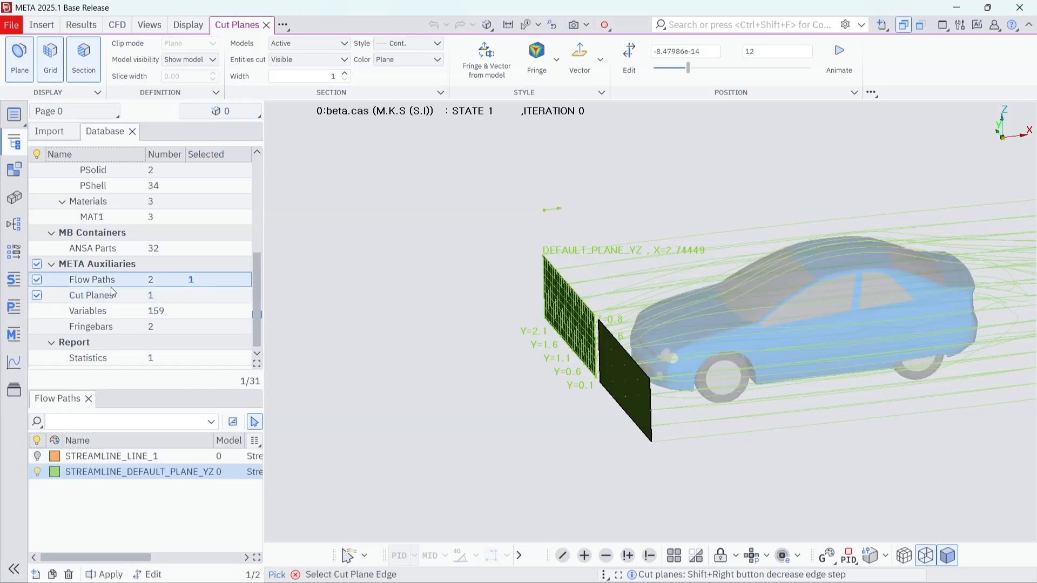
pyautogui.click(115, 475)
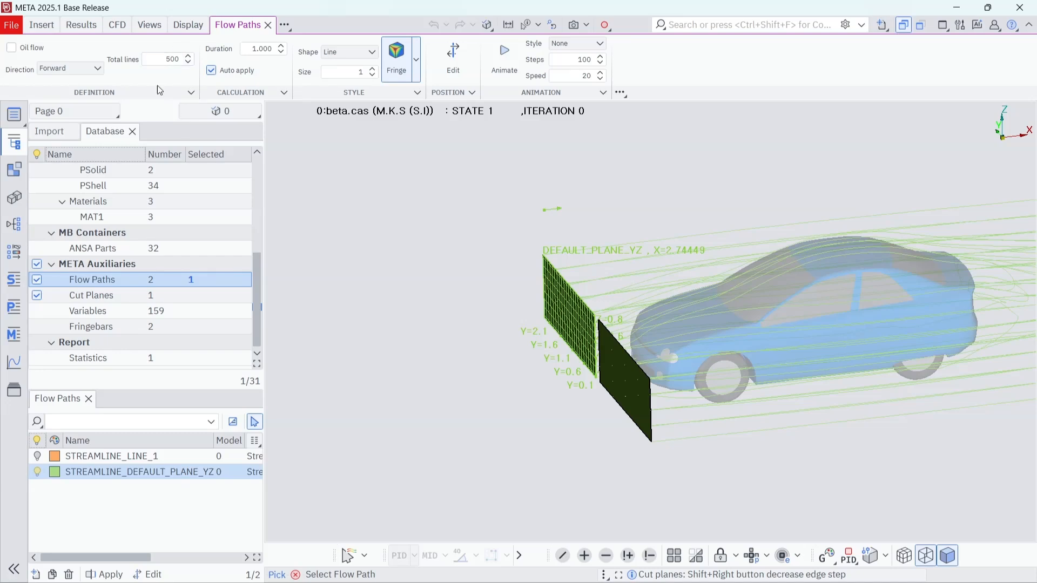
pyautogui.click(132, 473)
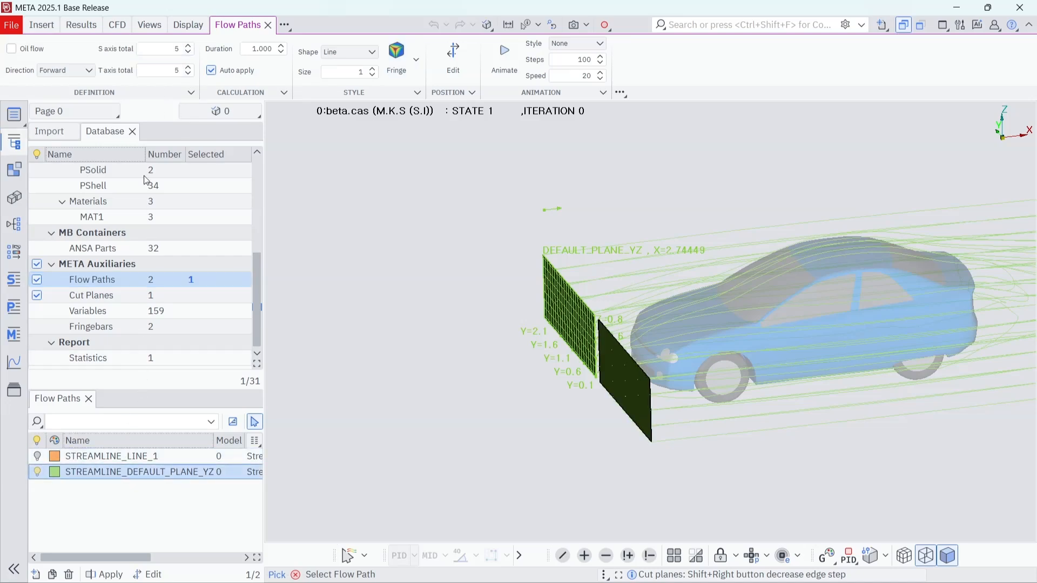
pyautogui.click(163, 48)
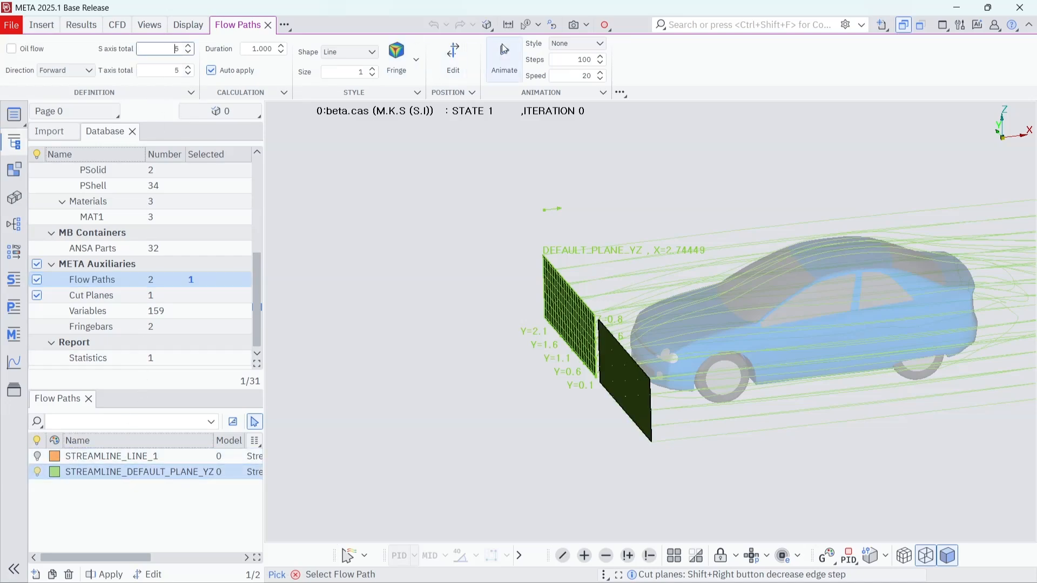
pyautogui.write('2')
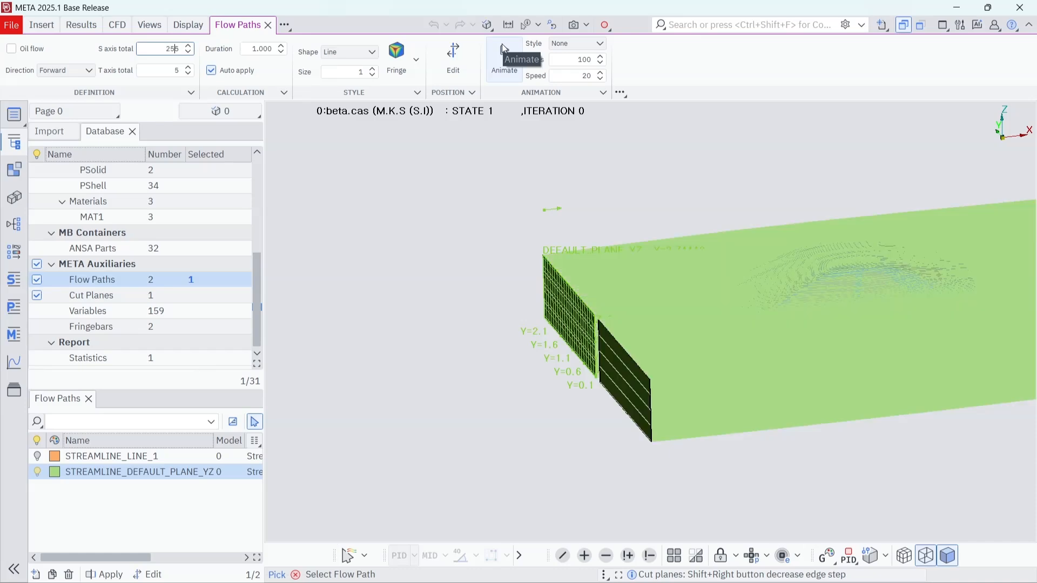
pyautogui.press('Tab')
pyautogui.write('2')
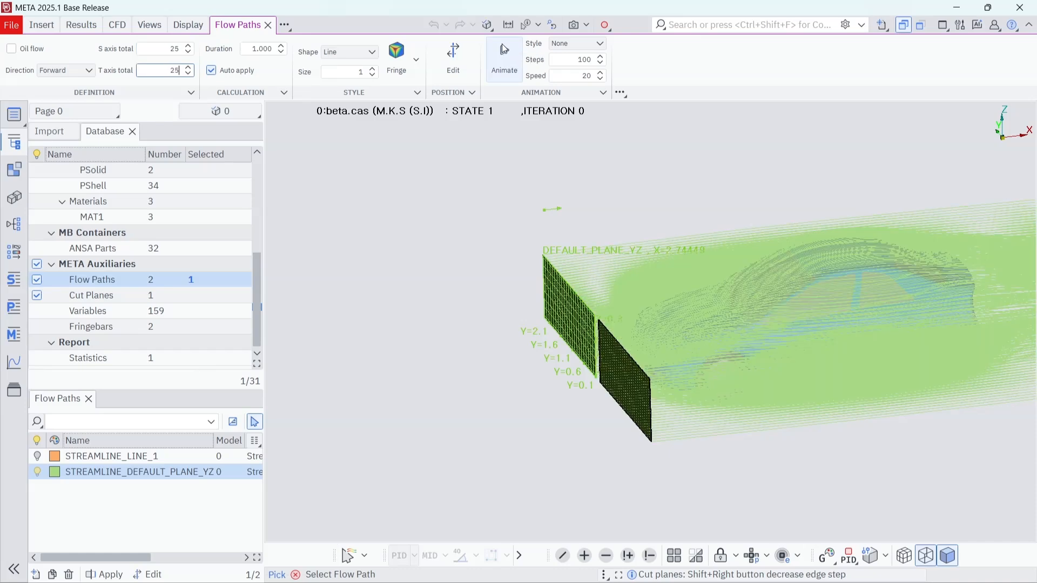
pyautogui.click(395, 54)
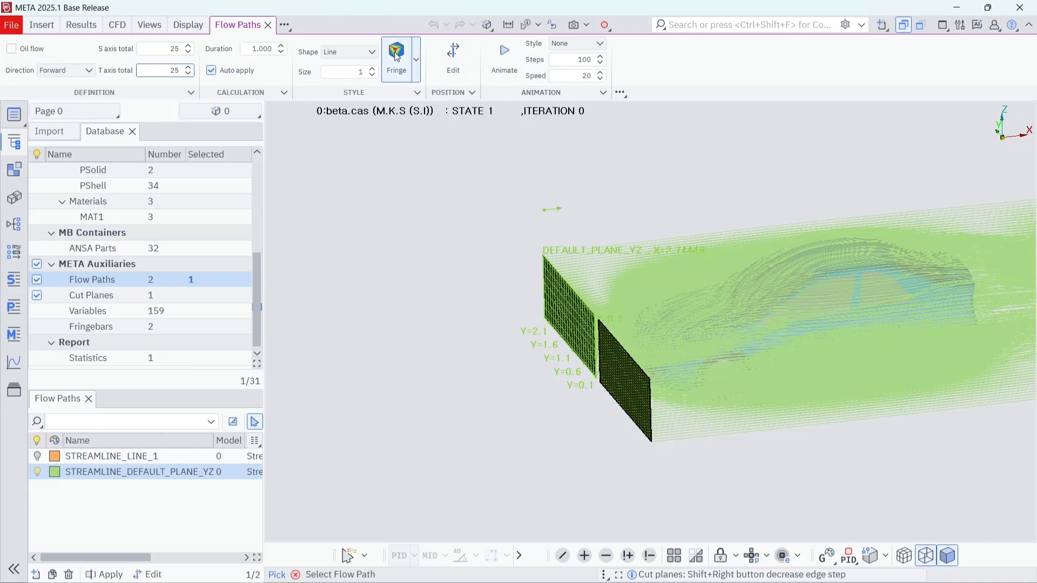
pyautogui.keyDown('ctrl'); pyautogui.moveTo(710, 371); pyautogui.dragTo(756, 358); pyautogui.keyUp('ctrl')
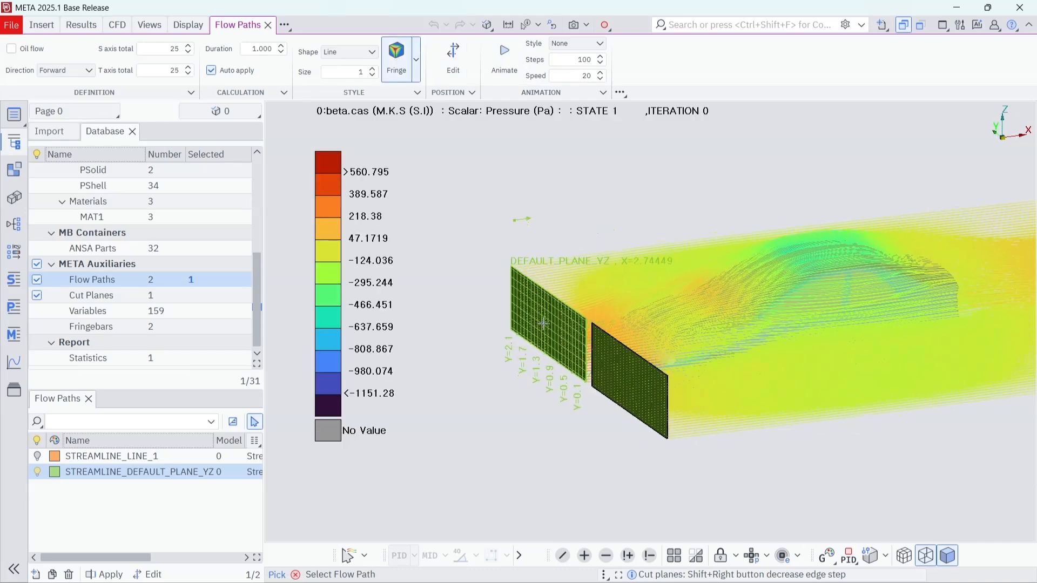
# Step: Pick the DEFAULT_PLANE_YZ cut plane and move it interactively along the X axis to about X=2.917
pyautogui.click(364, 555)
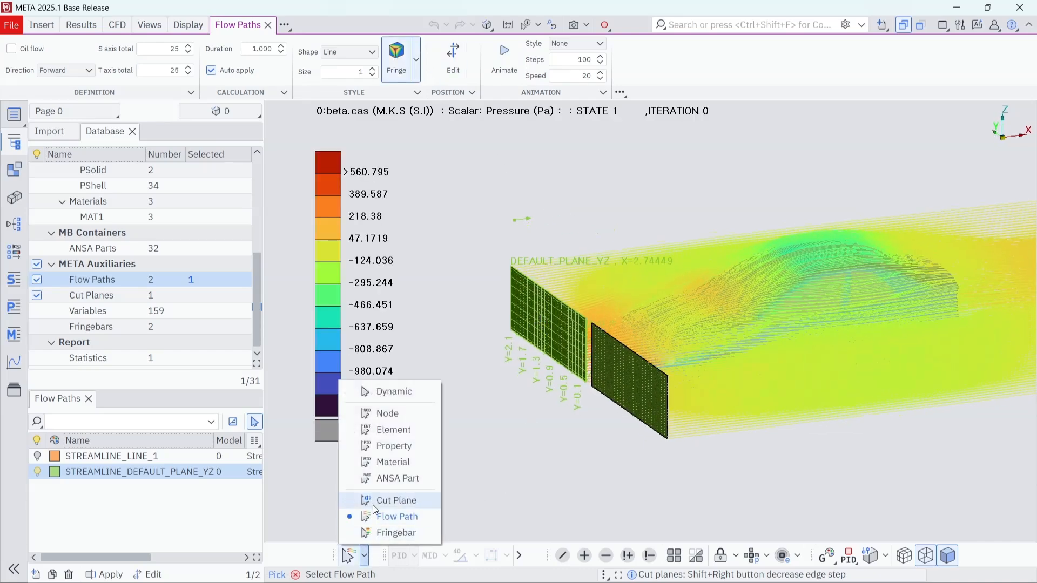
pyautogui.click(394, 498)
pyautogui.click(549, 326)
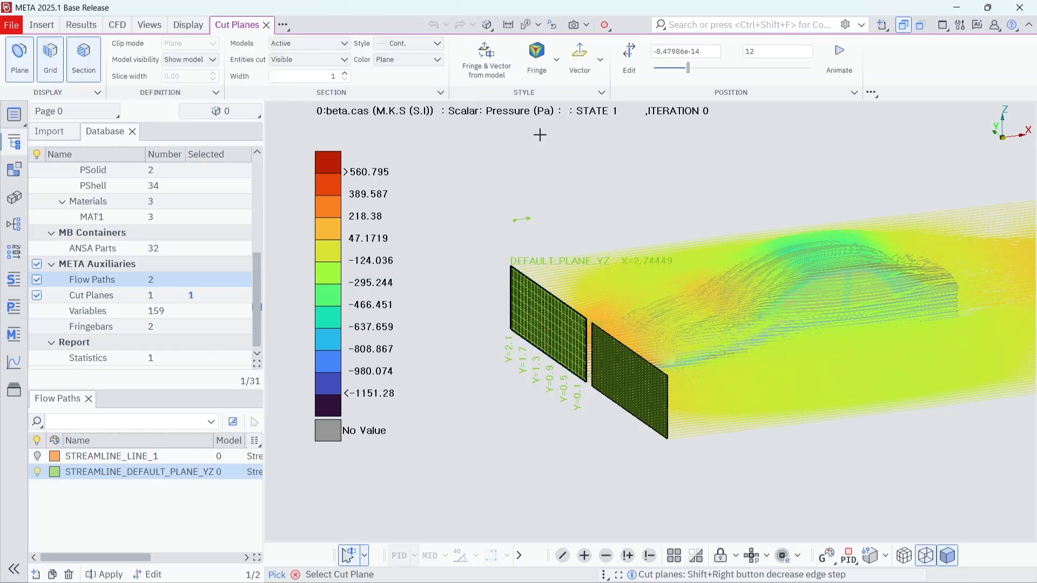
pyautogui.click(629, 57)
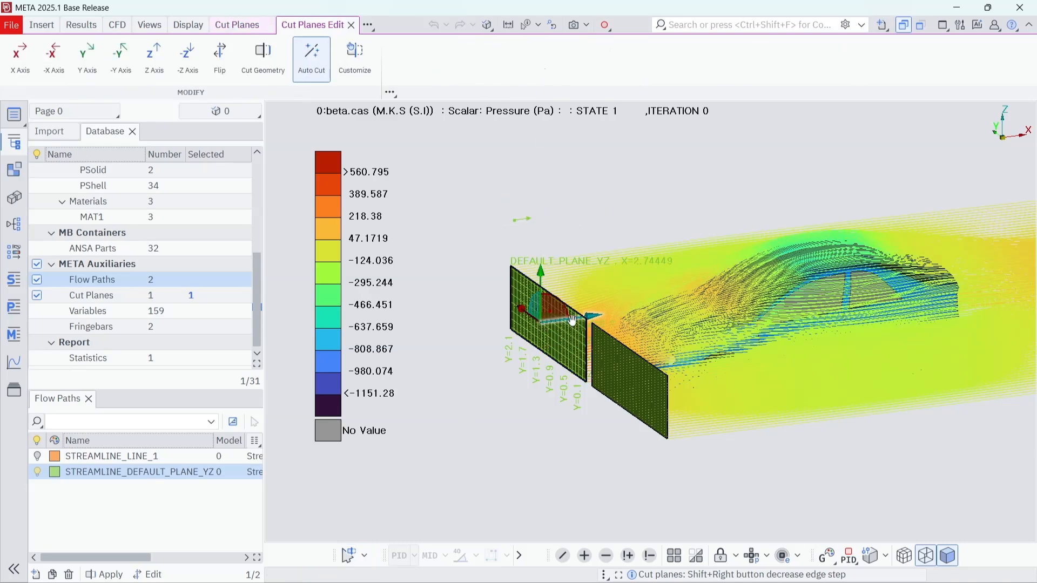
pyautogui.moveTo(571, 320); pyautogui.dragTo(529, 319)
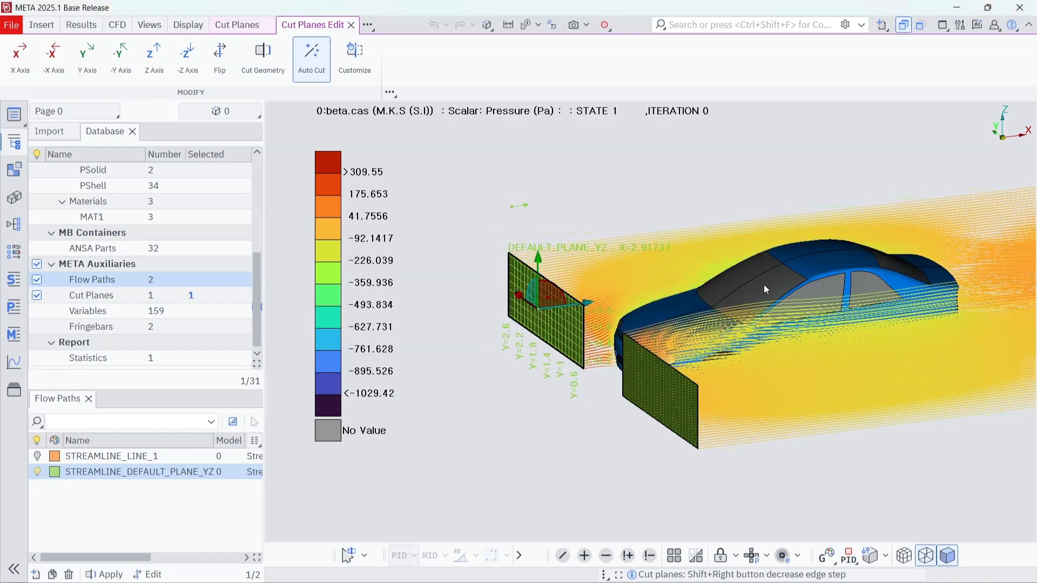
pyautogui.moveTo(766, 289); pyautogui.dragTo(699, 236, button='middle')
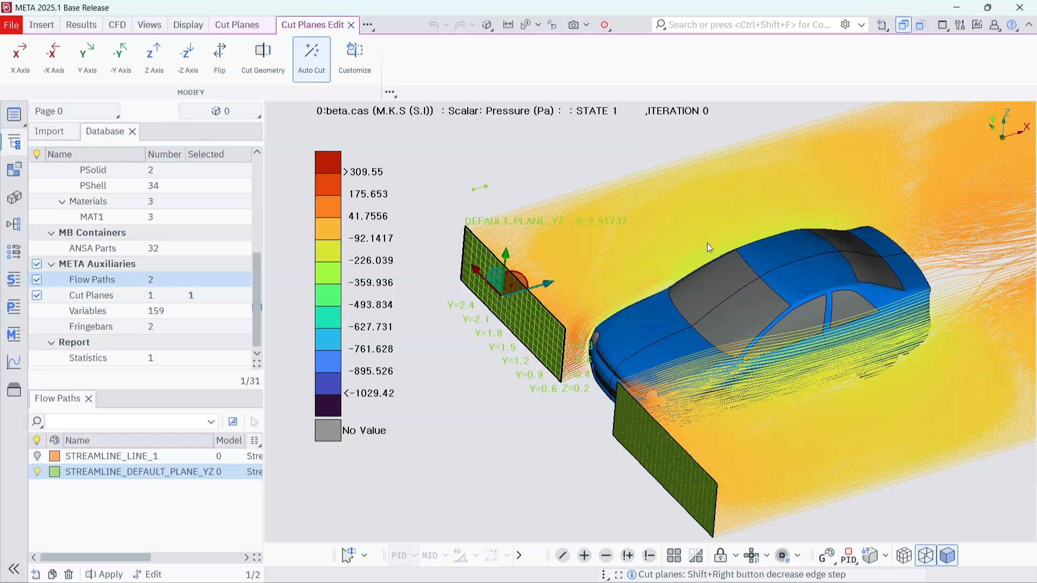
pyautogui.keyDown('ctrl'); pyautogui.moveTo(791, 326); pyautogui.dragTo(777, 289, button='middle'); pyautogui.keyUp('ctrl')
pyautogui.moveTo(648, 581)
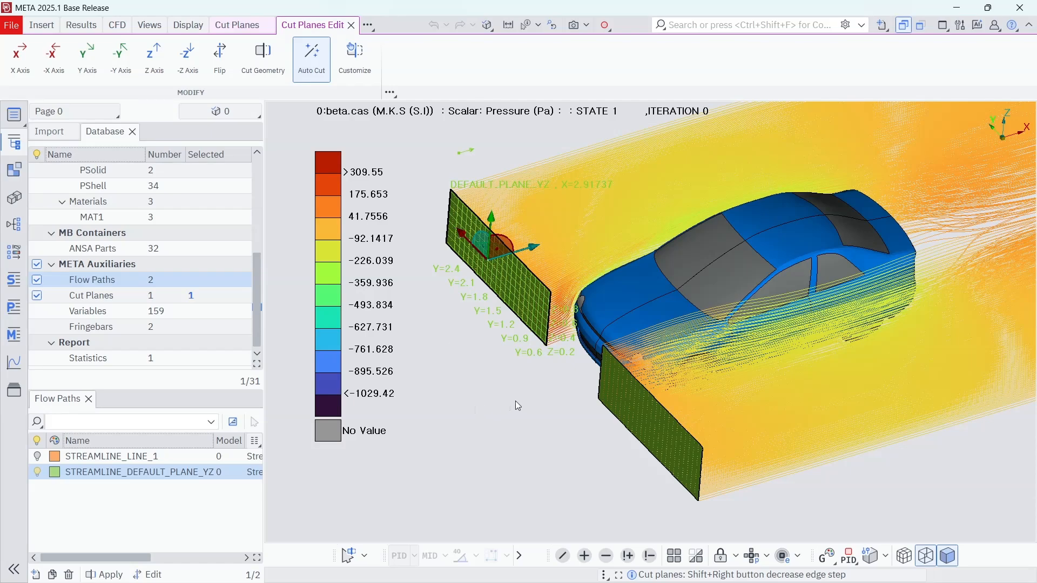
pyautogui.moveTo(515, 401); pyautogui.dragTo(514, 365, button='middle')
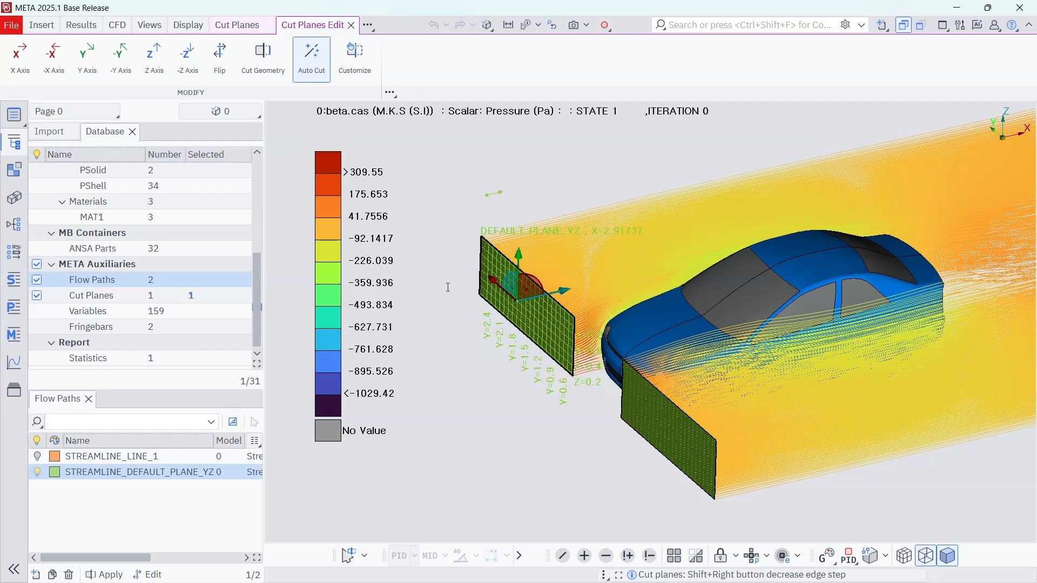
# Step: Insert a floating presentation named Report and place its window beside the model view
pyautogui.click(47, 27)
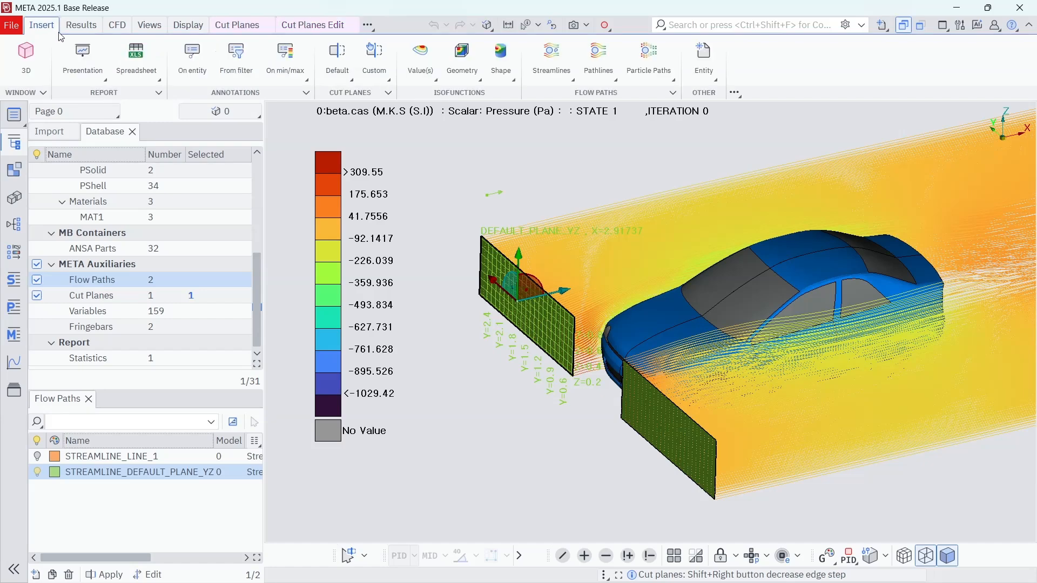
pyautogui.click(85, 54)
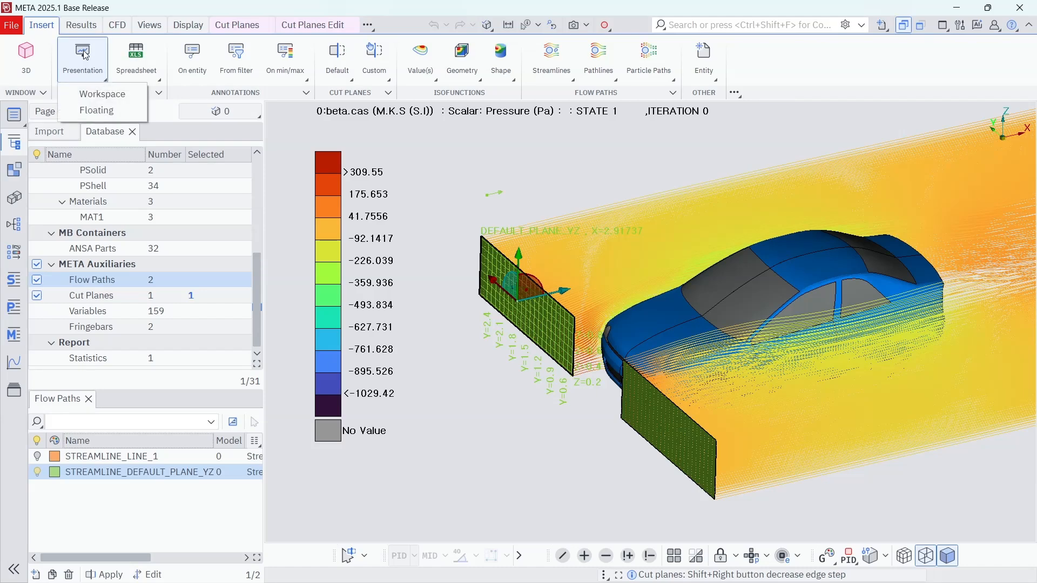
pyautogui.click(97, 112)
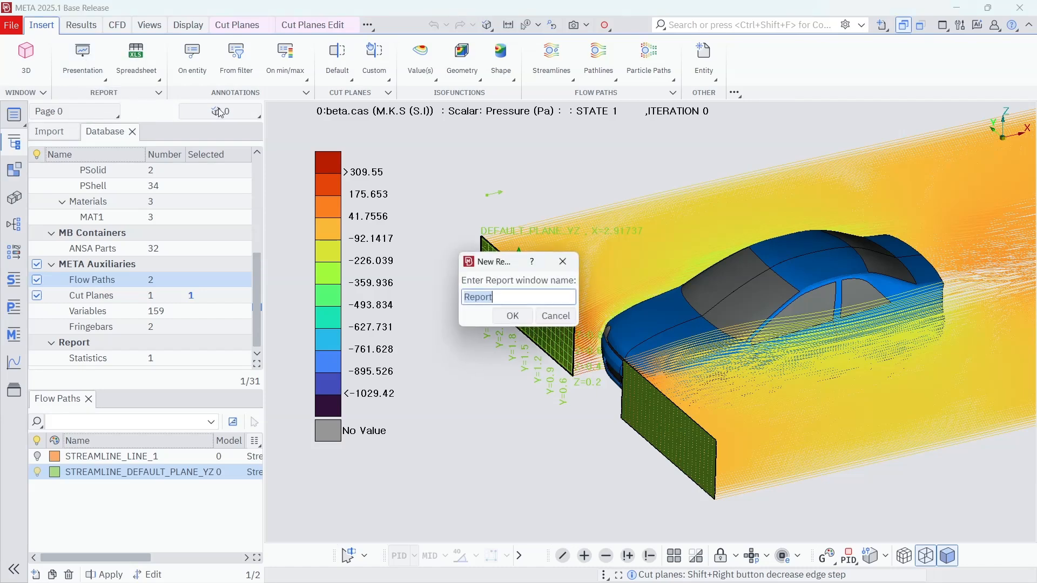
pyautogui.click(513, 317)
pyautogui.moveTo(511, 168); pyautogui.dragTo(344, 59)
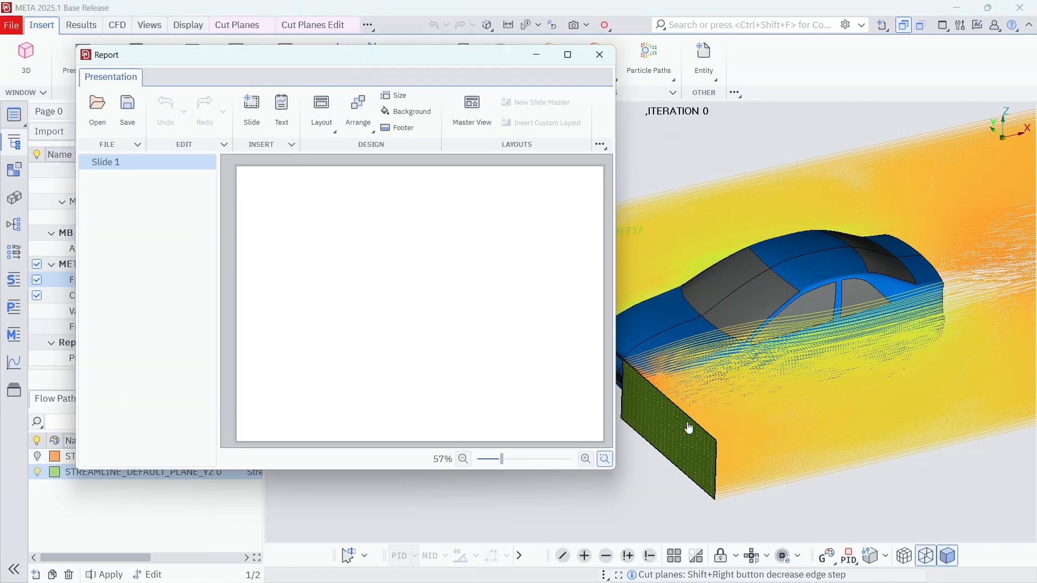
# Step: Clear the selection and place a picture of the current 3D view on Slide 1 of the report
pyautogui.click(937, 495)
pyautogui.middleClick(898, 504)
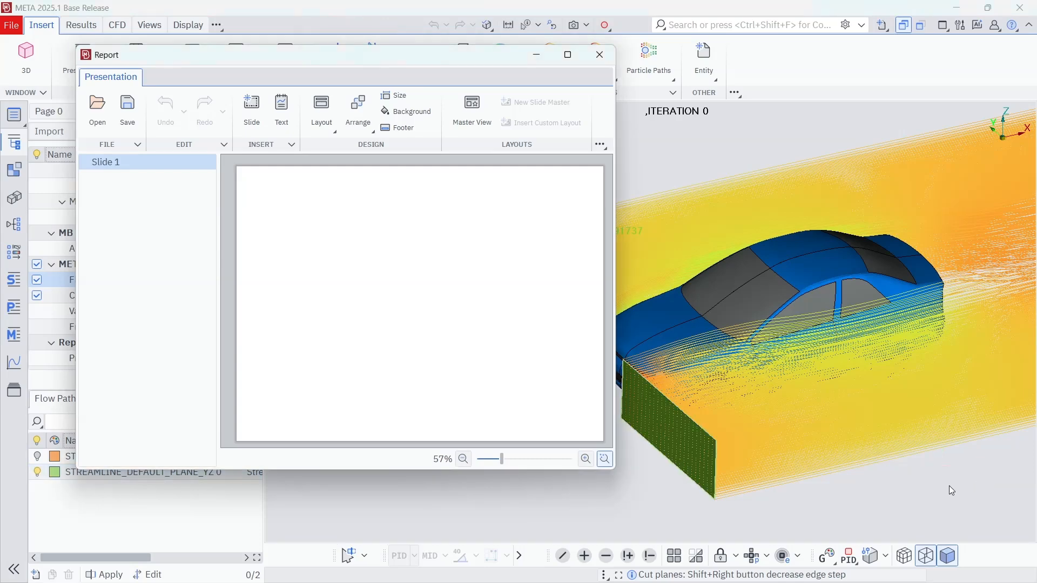
pyautogui.moveTo(952, 491); pyautogui.dragTo(381, 299)
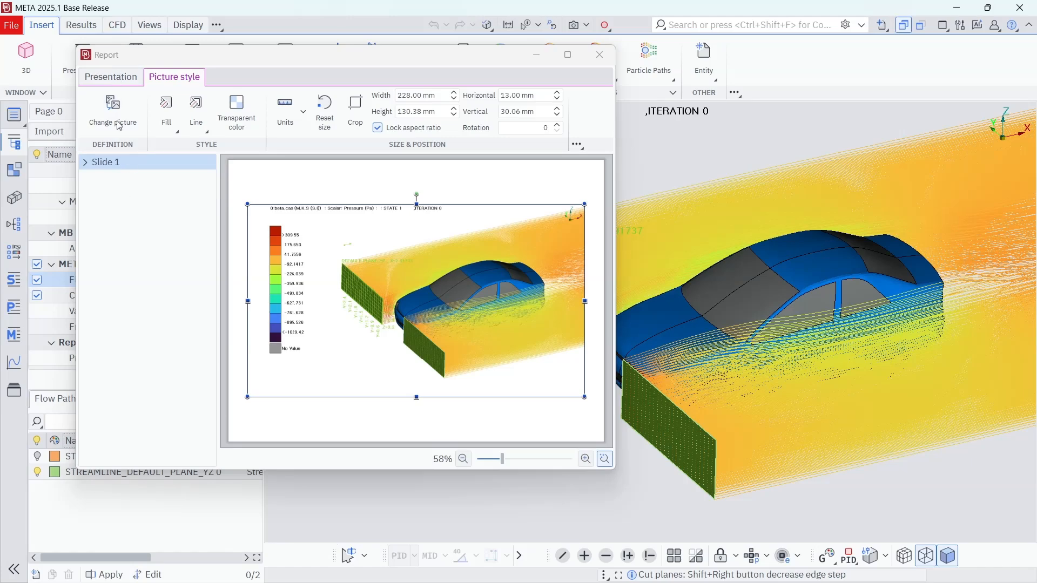
# Step: Add a second slide to the presentation and move the report window clear of the Database lists
pyautogui.click(111, 79)
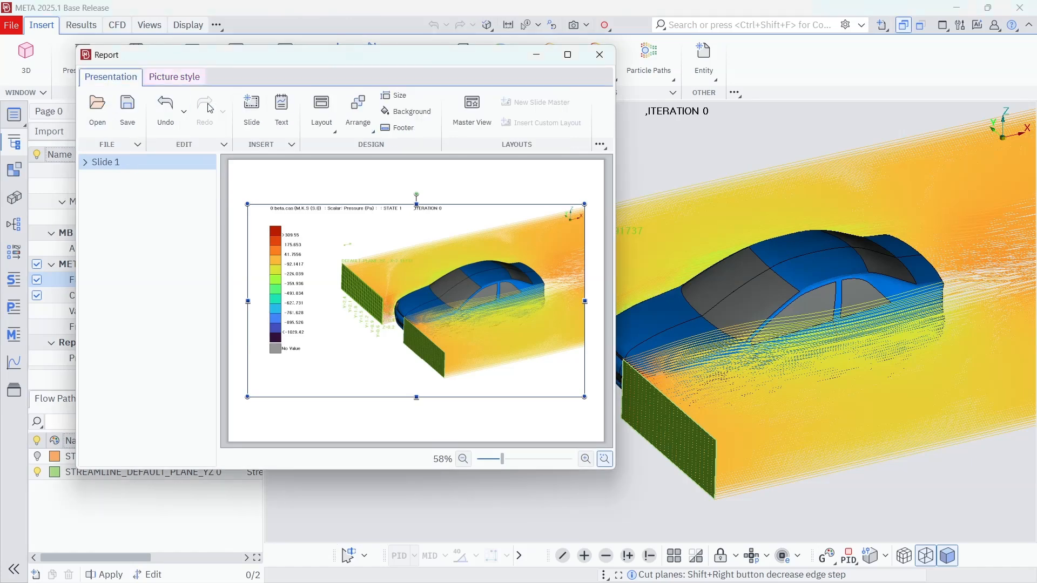
pyautogui.click(250, 108)
pyautogui.moveTo(261, 76); pyautogui.dragTo(393, 91)
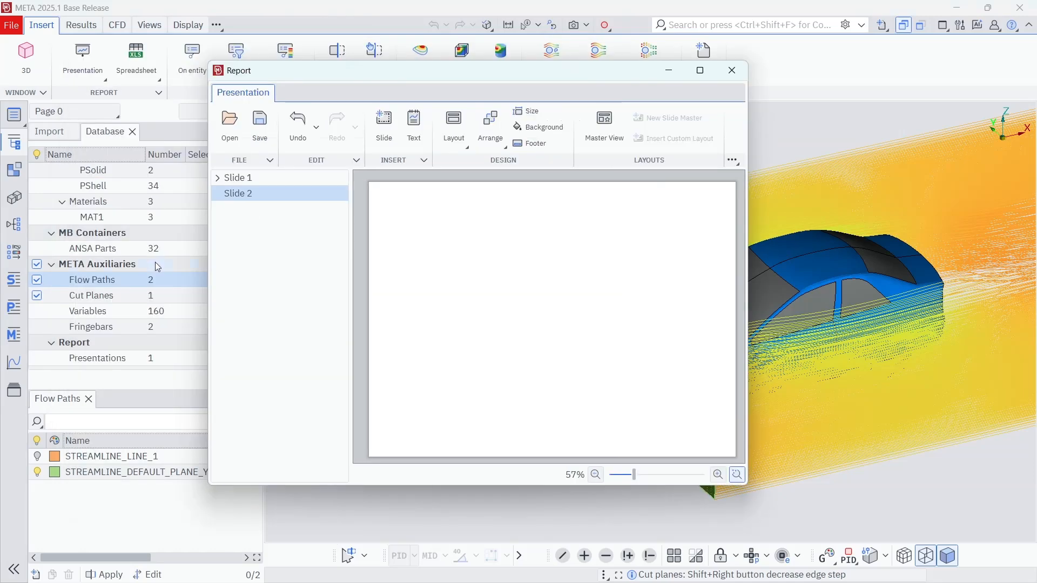
# Step: Show the STREAMLINE_LINE_1 flow path and hide STREAMLINE_DEFAULT_PLANE_YZ and all cut planes
pyautogui.click(39, 458)
pyautogui.click(39, 474)
pyautogui.click(39, 474)
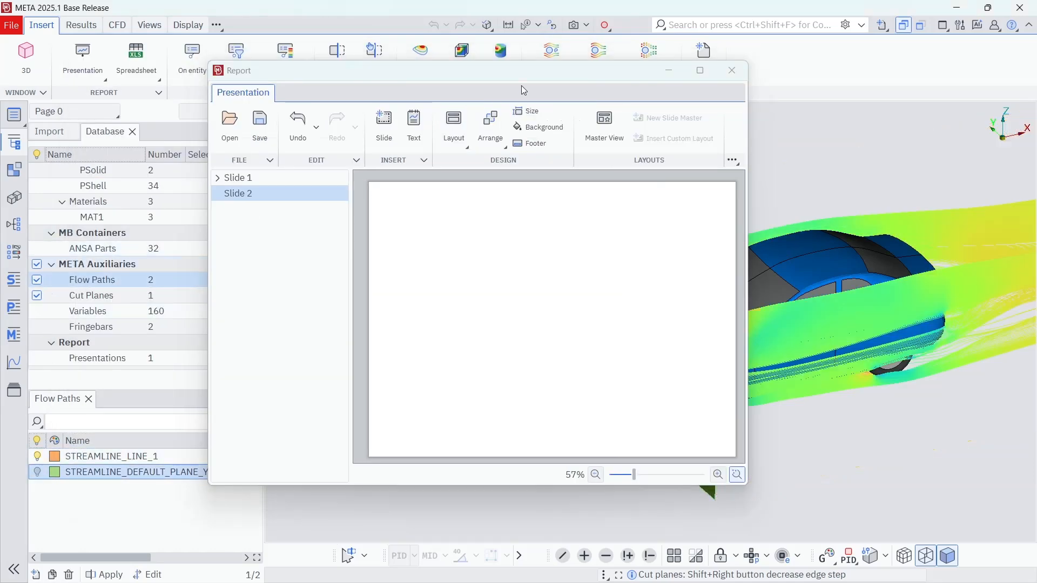
pyautogui.click(372, 107)
pyautogui.moveTo(426, 77); pyautogui.dragTo(183, 67)
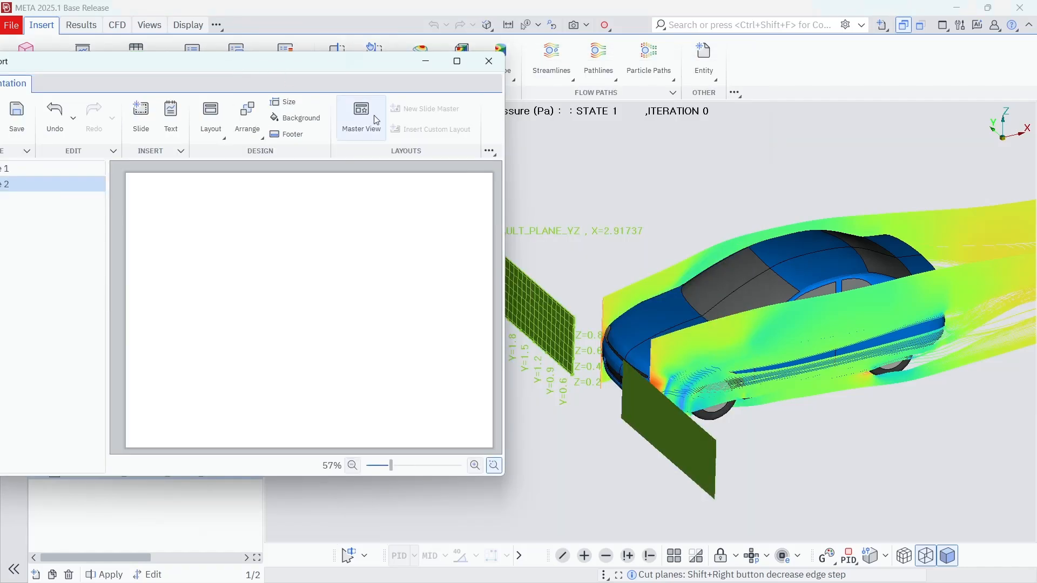
pyautogui.moveTo(256, 61); pyautogui.dragTo(551, 53)
pyautogui.click(37, 296)
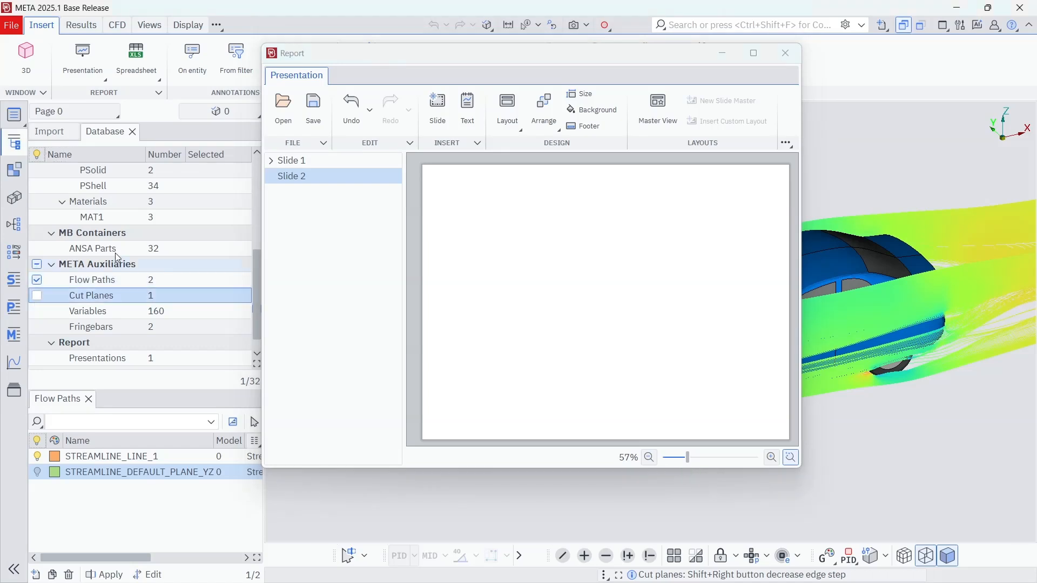
# Step: Place a picture of the STREAMLINE_LINE_1 pressure view on Slide 2 of the report
pyautogui.moveTo(323, 55); pyautogui.dragTo(68, 51)
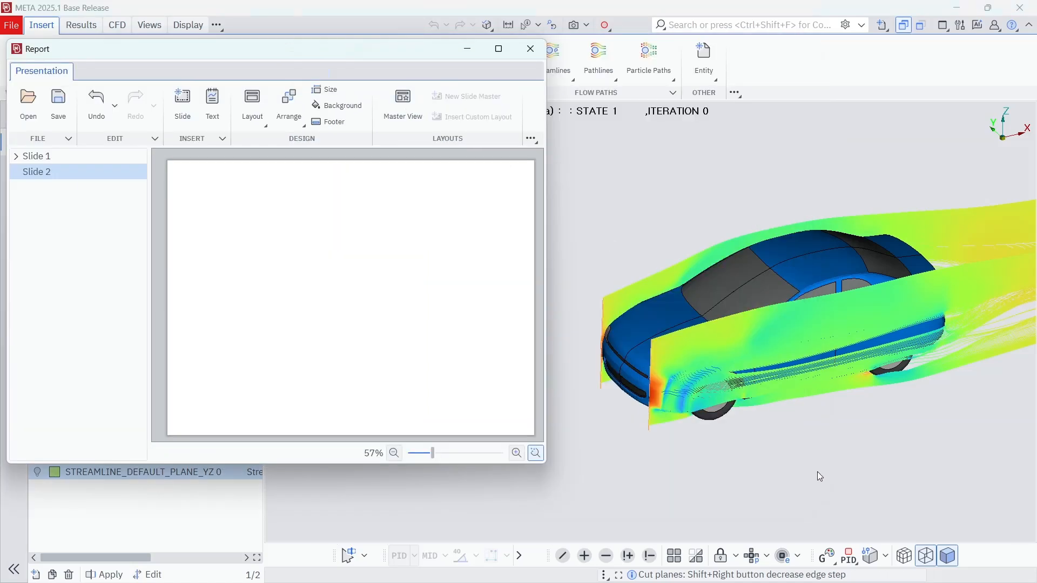
pyautogui.moveTo(819, 476); pyautogui.dragTo(297, 294)
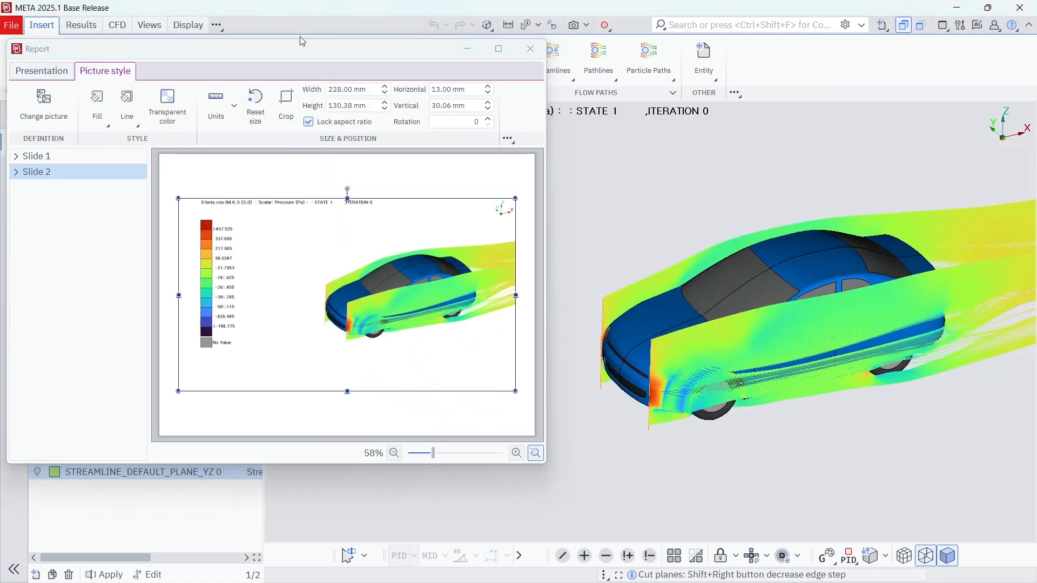
pyautogui.moveTo(300, 37); pyautogui.dragTo(470, 40)
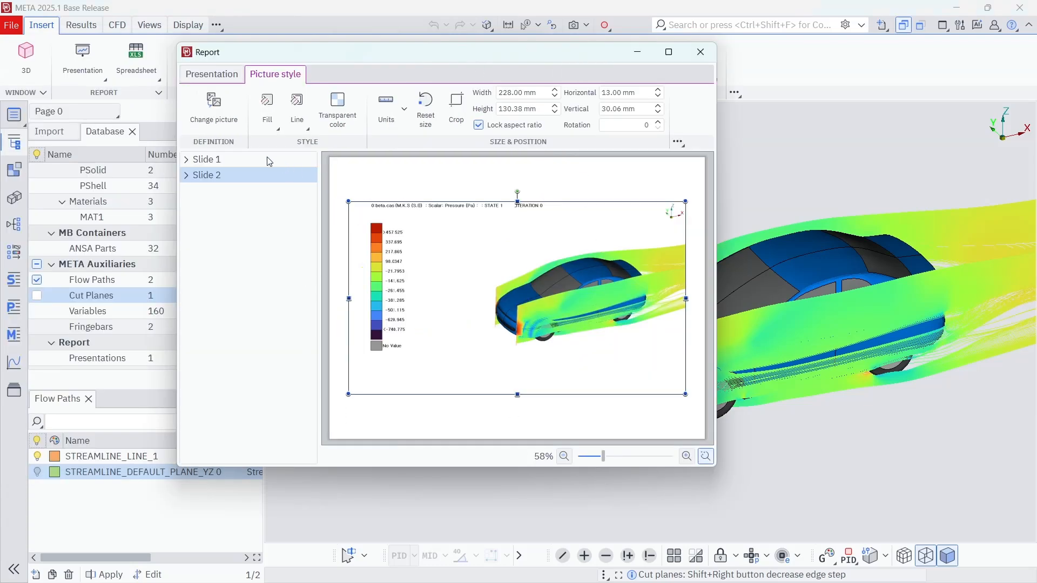
# Step: Review Slides 1 and 2 and examine the file formats offered for saving the presentation, without saving it
pyautogui.click(253, 160)
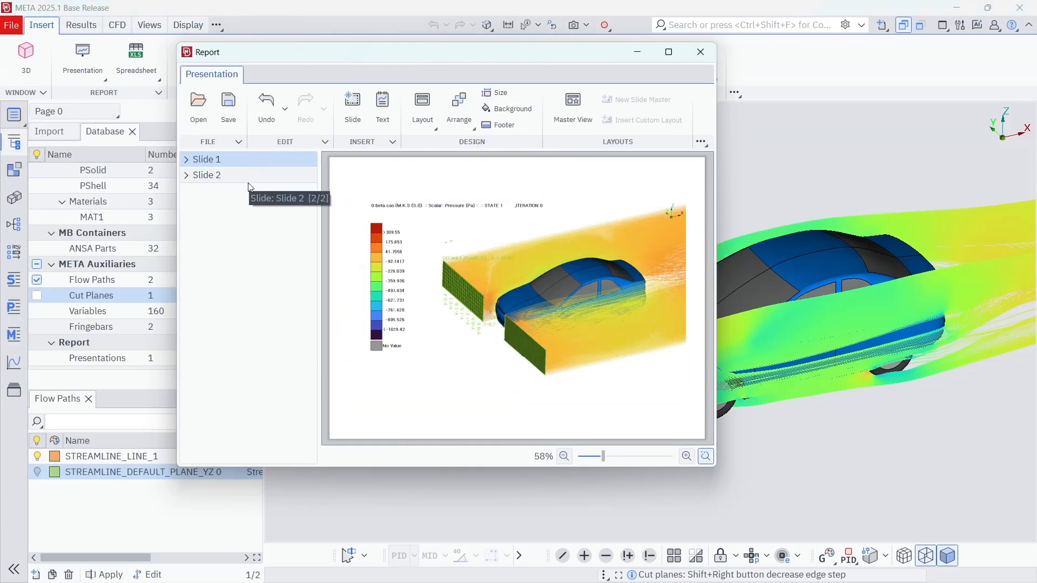
pyautogui.click(229, 104)
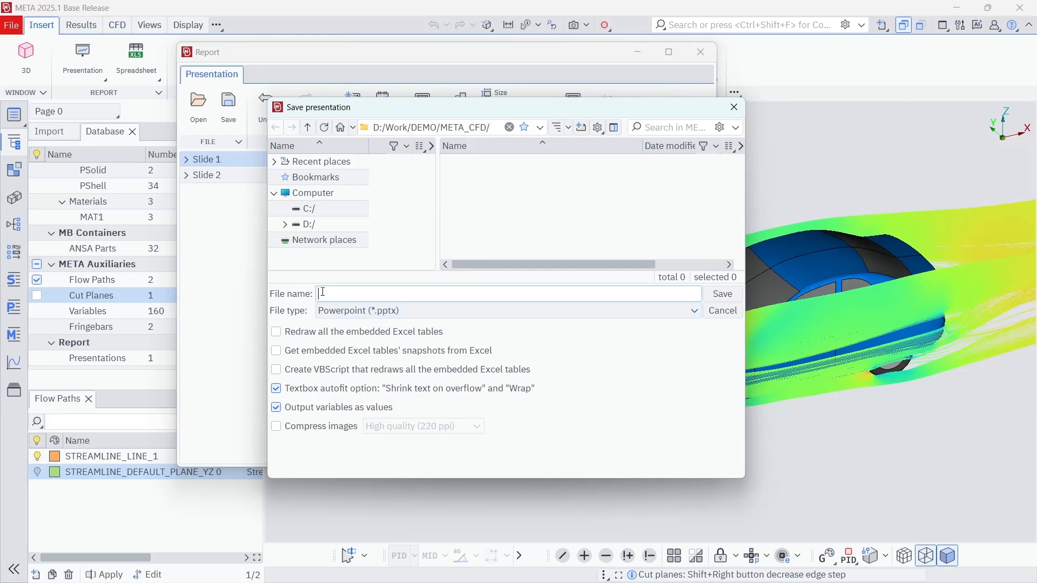
pyautogui.click(433, 312)
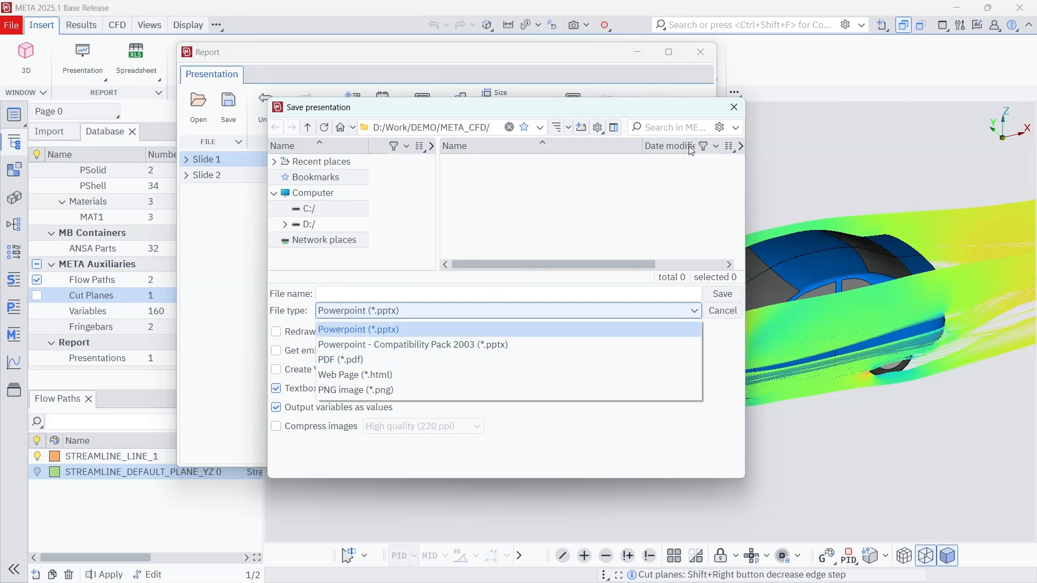
pyautogui.click(738, 109)
pyautogui.click(734, 108)
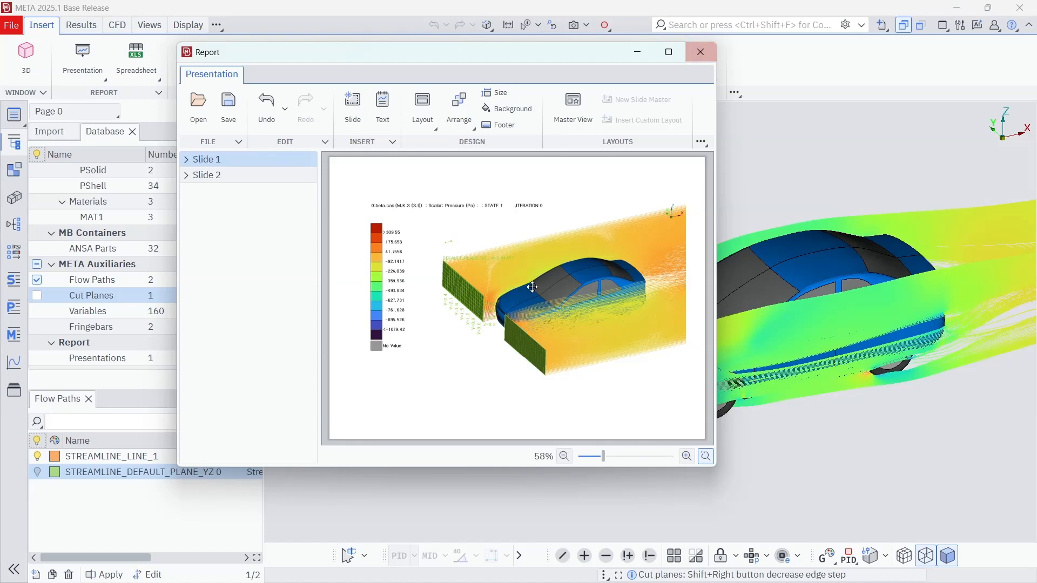
pyautogui.click(235, 180)
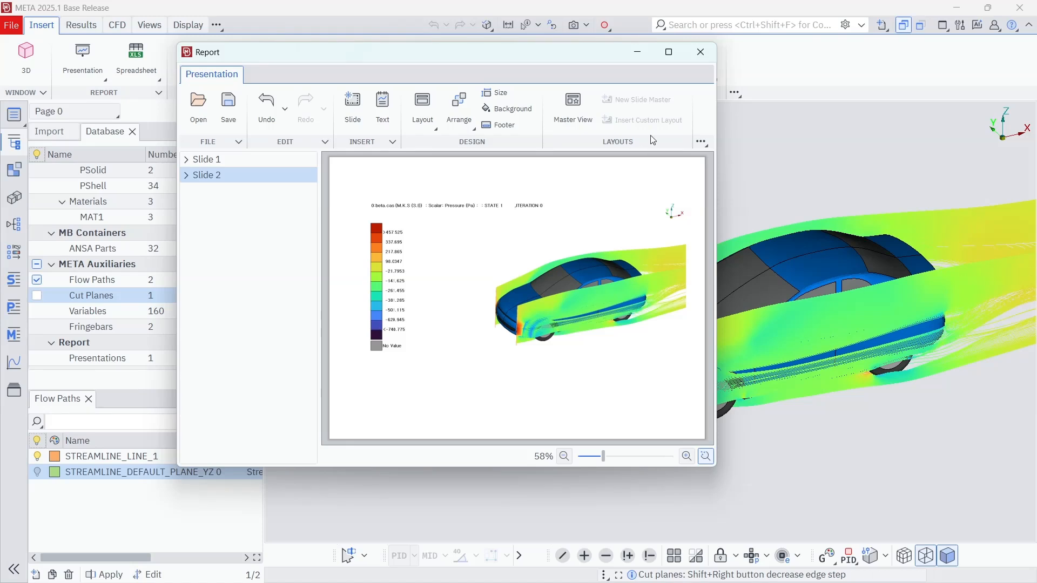
# Step: Close the Report window and hide all flow paths and the DEFAULT_PLANE_YZ cut plane
pyautogui.click(698, 59)
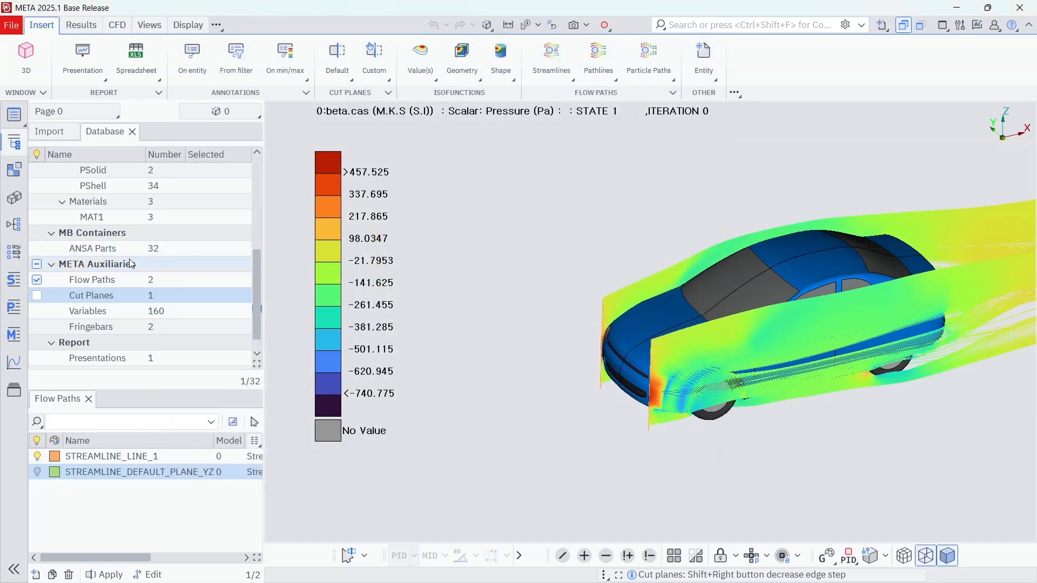
pyautogui.click(37, 295)
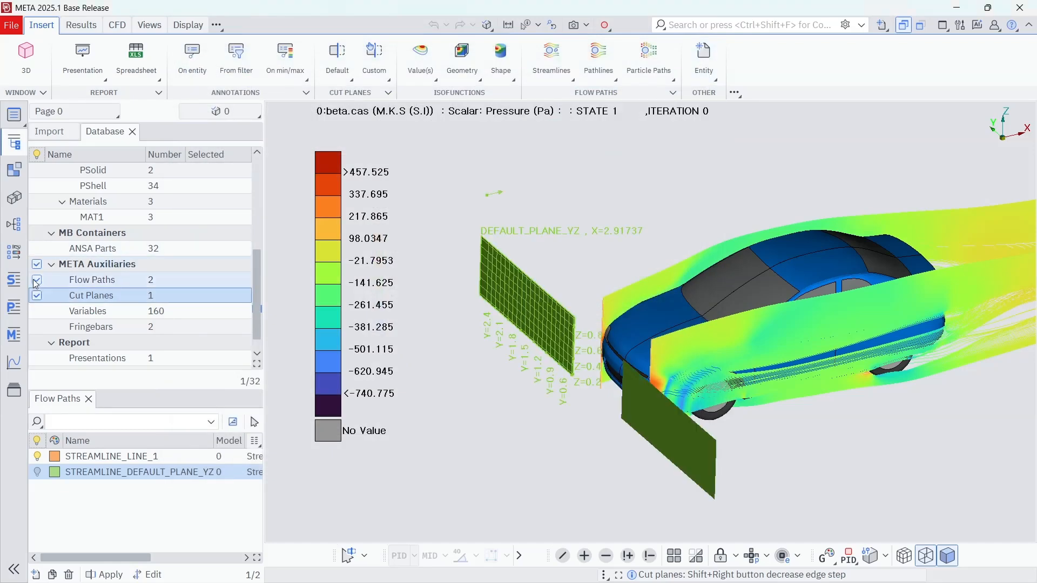
pyautogui.click(37, 280)
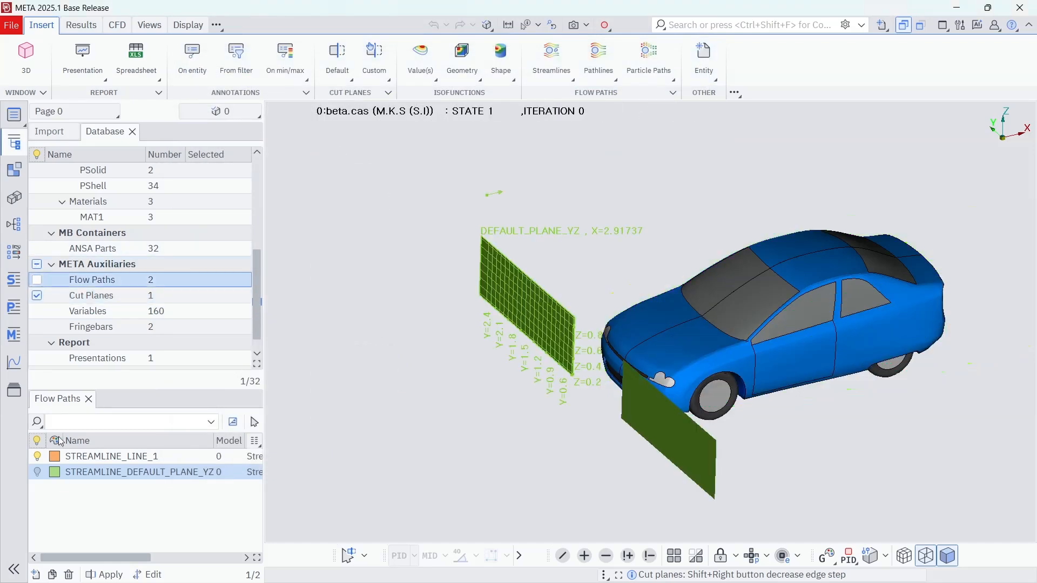
pyautogui.click(42, 459)
pyautogui.click(91, 296)
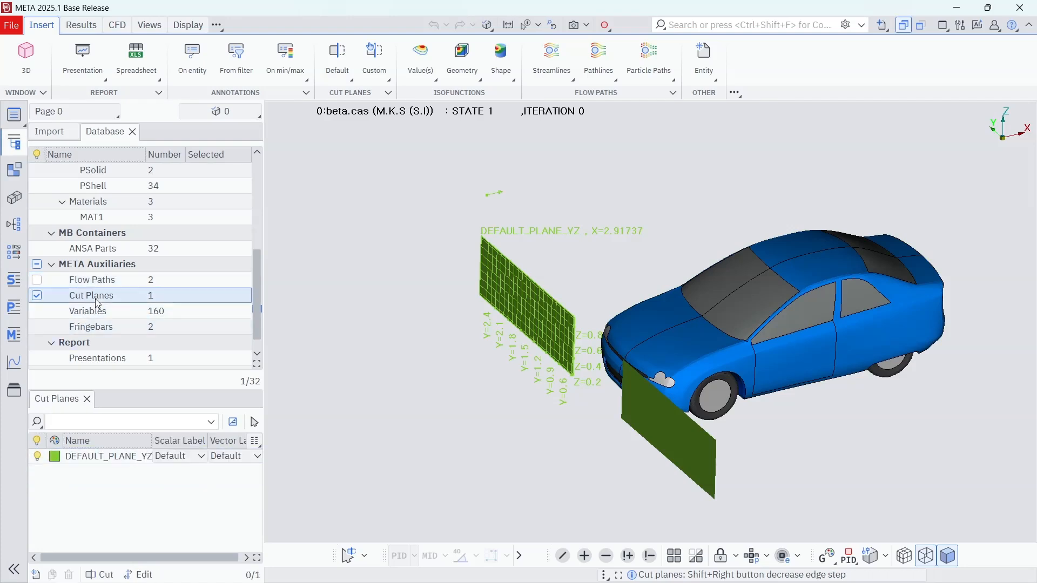
pyautogui.click(40, 457)
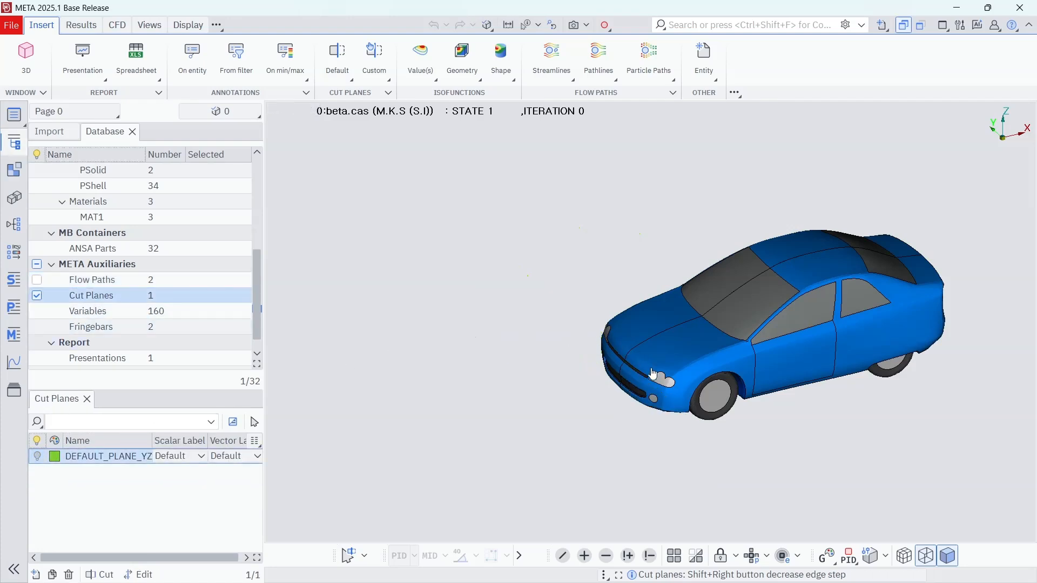
# Step: Insert a default X Normal cut plane with the Clip by Plane mode
pyautogui.keyDown('ctrl'); pyautogui.moveTo(665, 401); pyautogui.dragTo(601, 369); pyautogui.keyUp('ctrl')
pyautogui.click(117, 25)
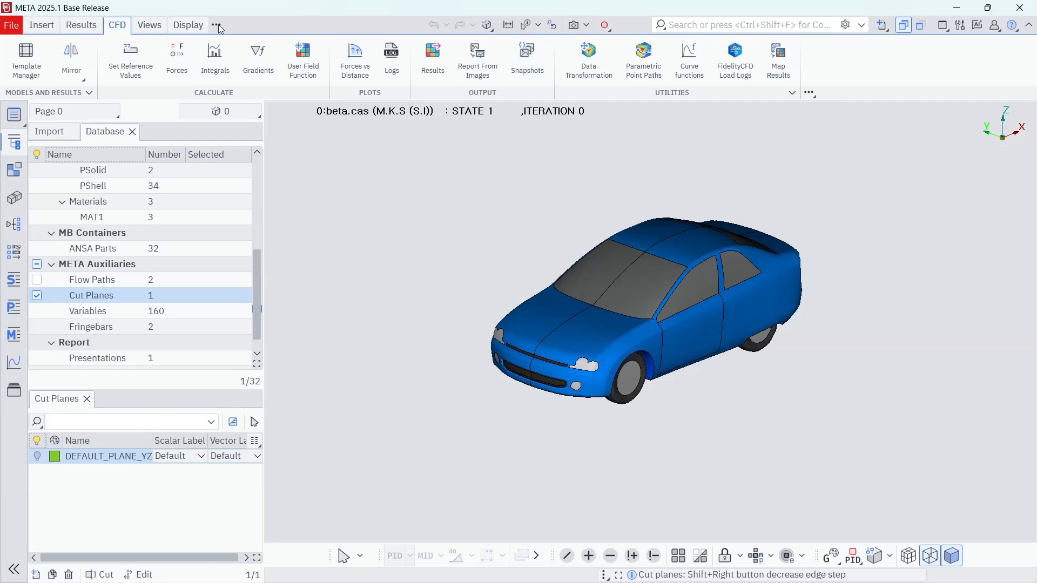
pyautogui.click(45, 28)
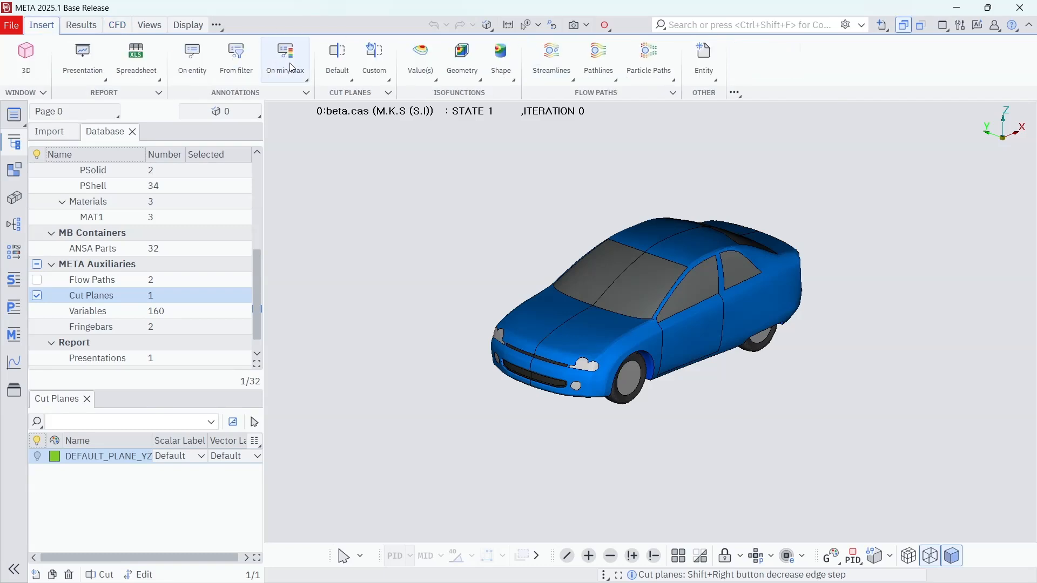
pyautogui.click(341, 58)
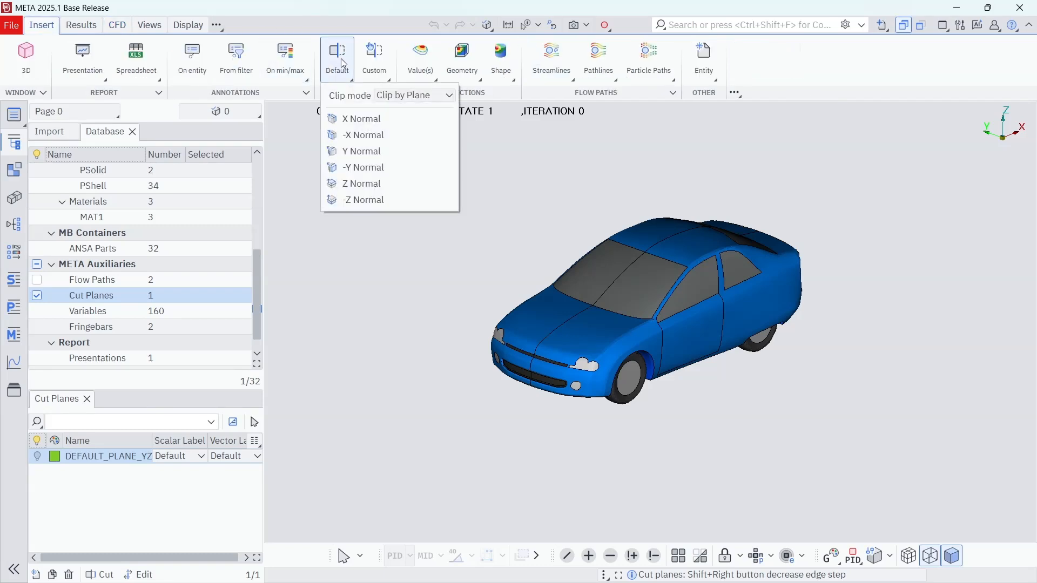
pyautogui.click(360, 119)
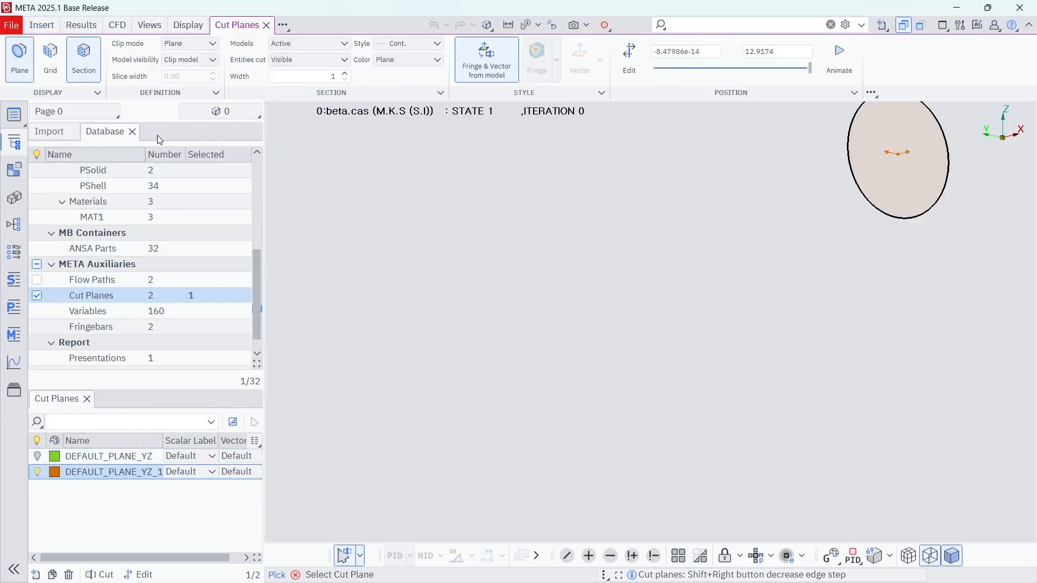
# Step: Move the DEFAULT_PLANE_YZ_1 cut plane along its normal until it cuts through the car body
pyautogui.click(629, 60)
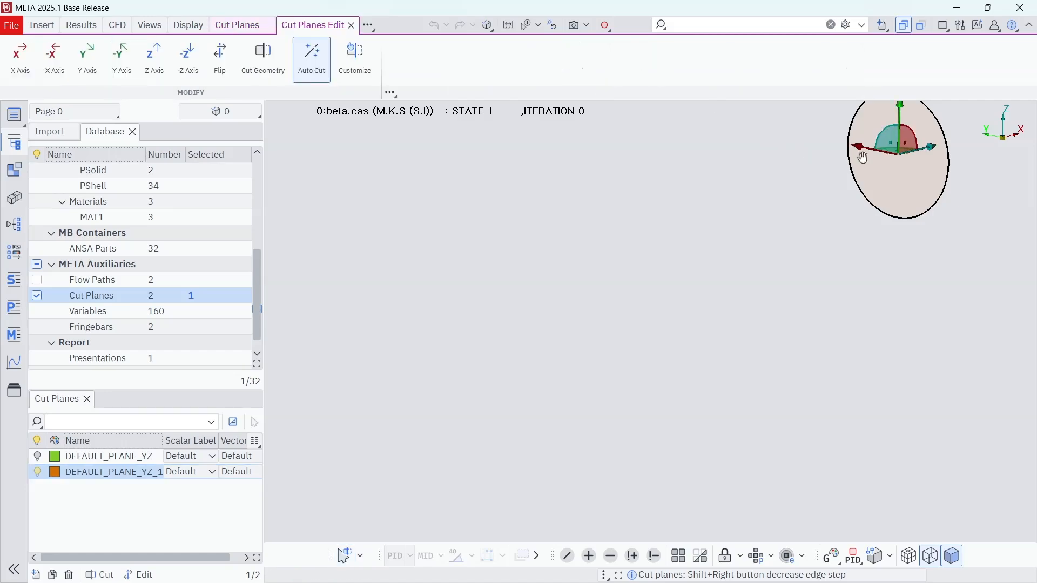
pyautogui.moveTo(925, 153); pyautogui.dragTo(540, 312)
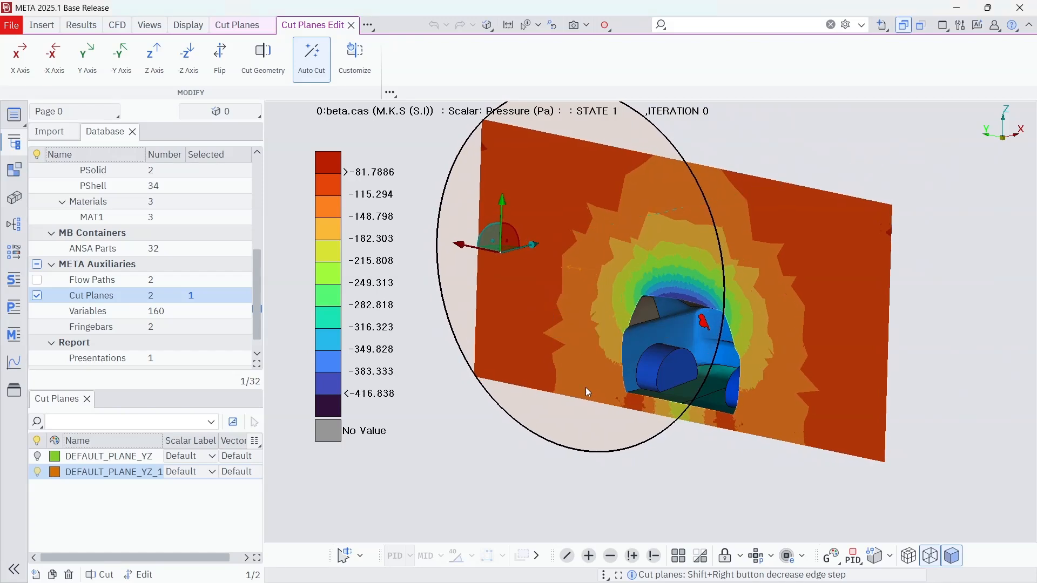
pyautogui.click(565, 497)
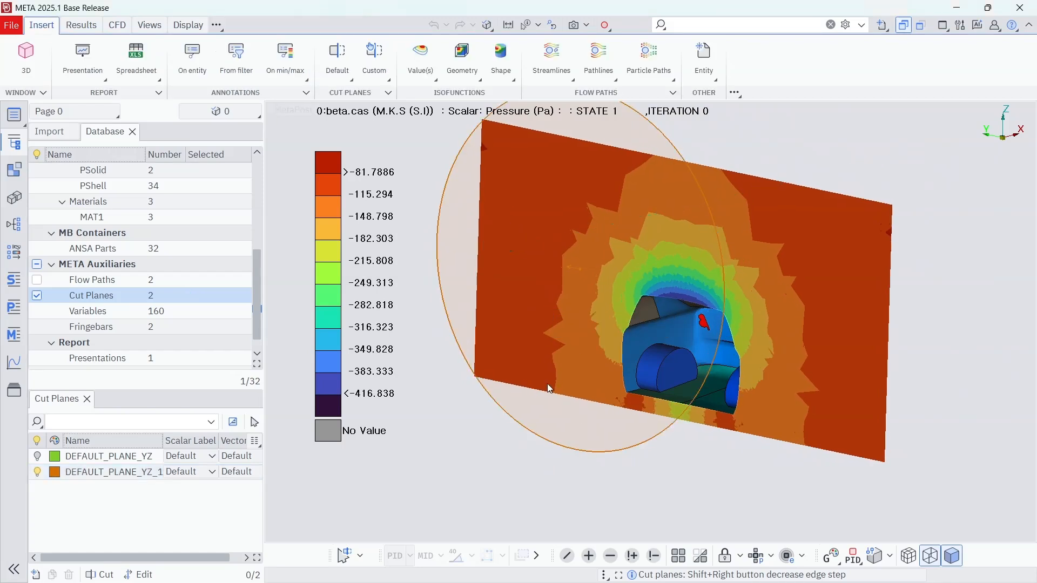
pyautogui.keyDown('ctrl'); pyautogui.moveTo(560, 367); pyautogui.dragTo(558, 338, button='middle'); pyautogui.keyUp('ctrl')
# Step: Start the Snapshots tool and set a new folder named snap in D:/Work/DEMO/META_CFD as its working folder
pyautogui.click(116, 25)
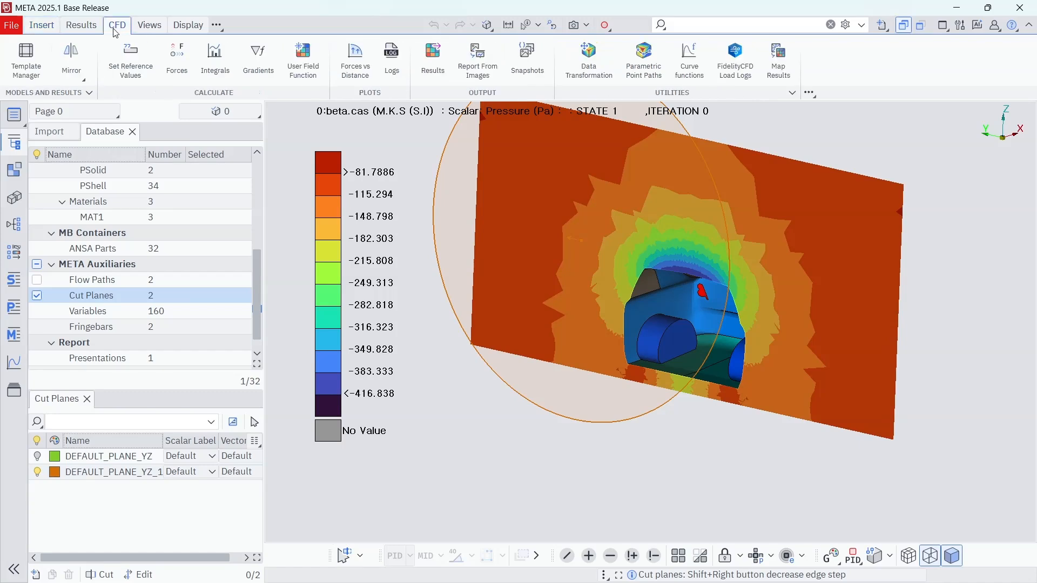
pyautogui.click(530, 60)
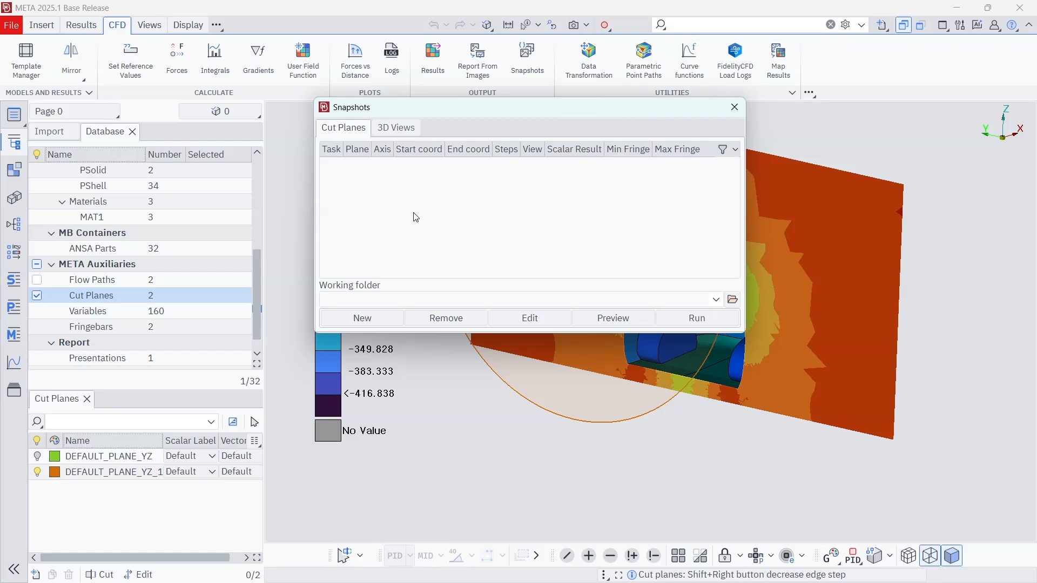
pyautogui.click(734, 301)
pyautogui.moveTo(694, 237); pyautogui.dragTo(574, 201)
pyautogui.rightClick(705, 339)
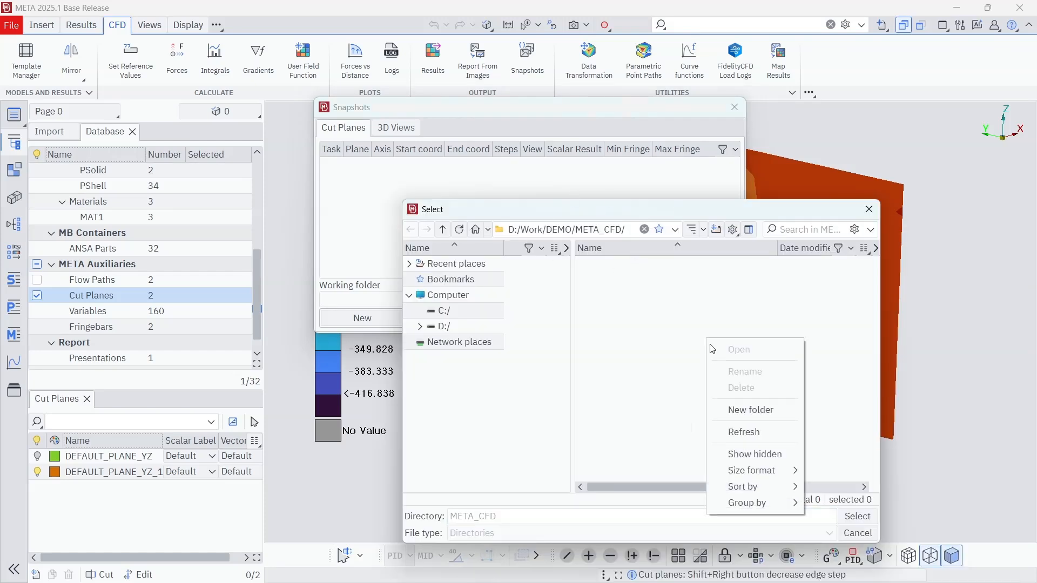
pyautogui.click(719, 409)
pyautogui.write('sna')
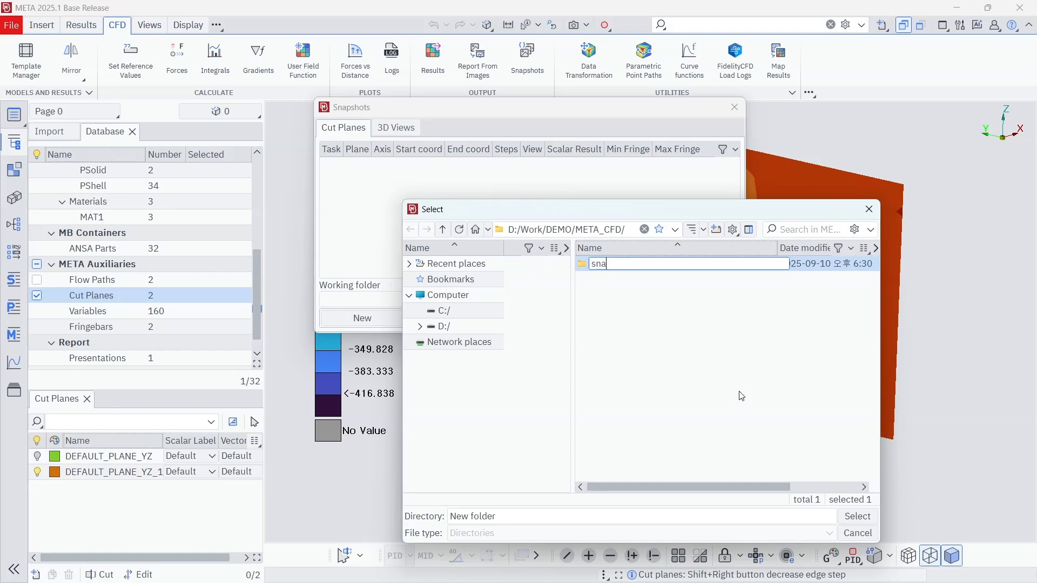
pyautogui.write('p')
pyautogui.press('Return')
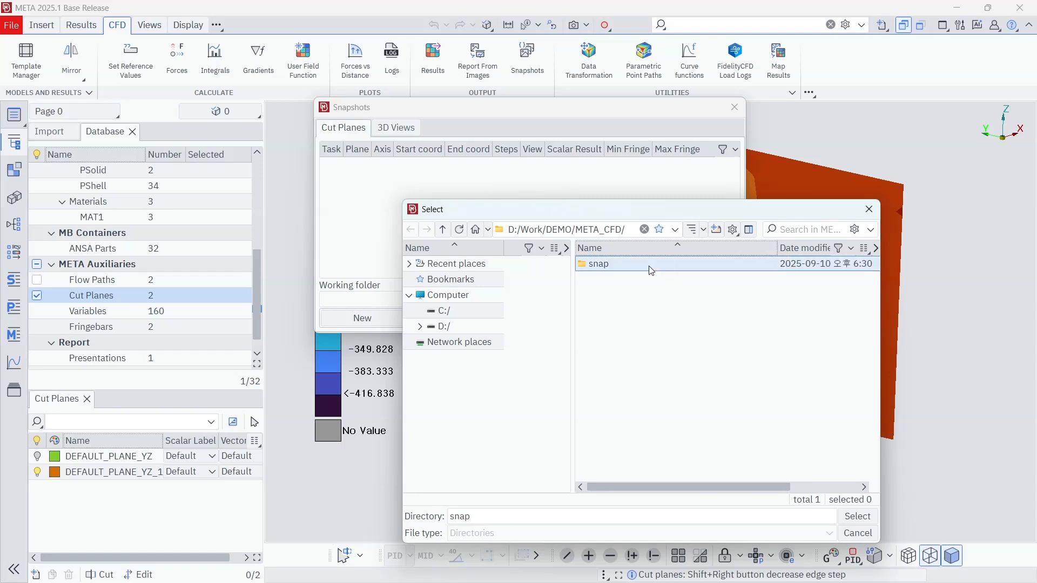
pyautogui.doubleClick(618, 266)
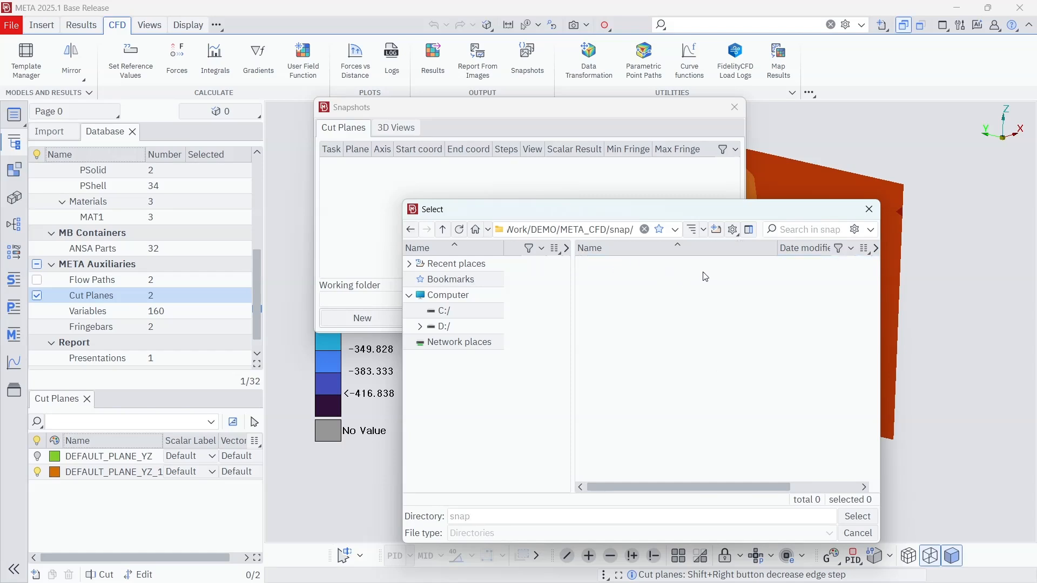
pyautogui.click(860, 517)
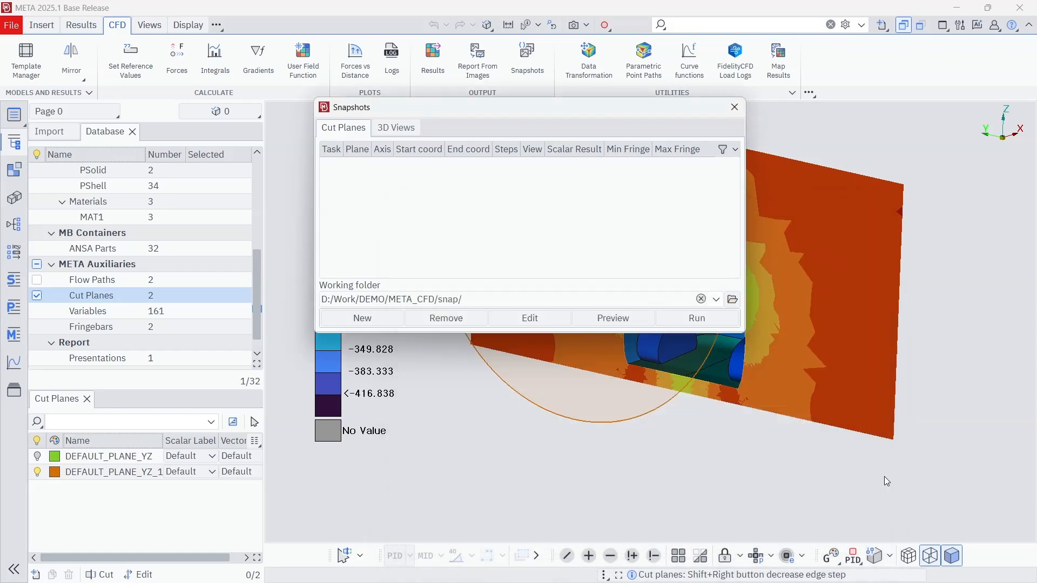
# Step: Create a cut planes snapshot task for DEFAULT_PLANE_YZ_1 moving along X, with auto-calculated start and end coordinates
pyautogui.click(373, 320)
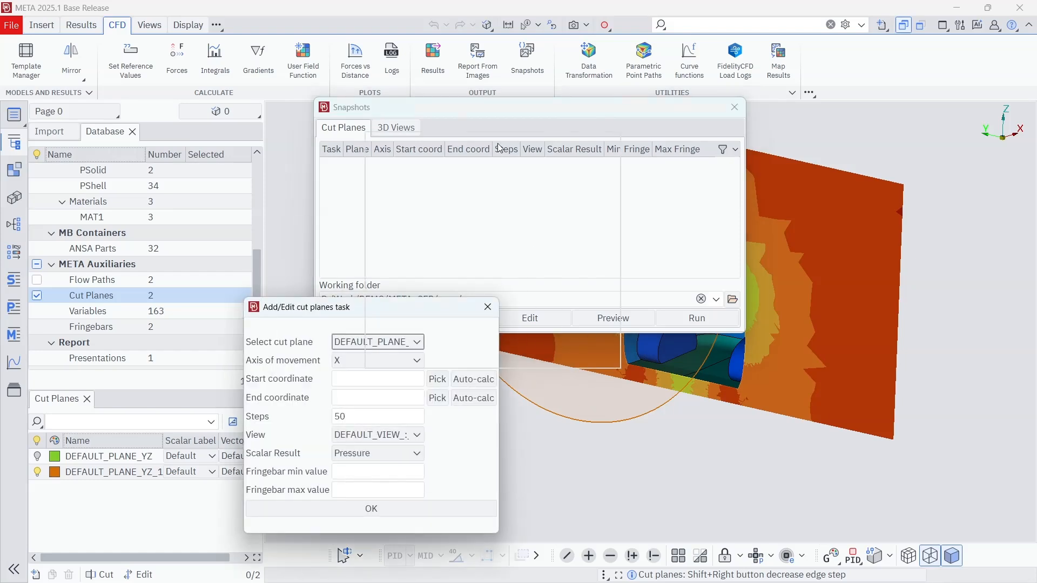
pyautogui.moveTo(376, 316); pyautogui.dragTo(500, 148)
pyautogui.click(517, 175)
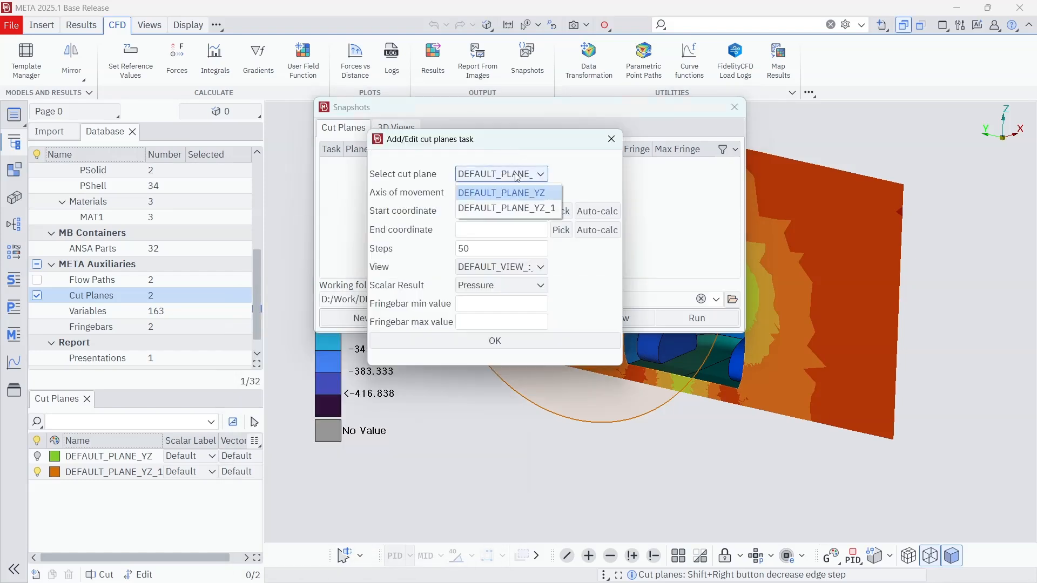
pyautogui.click(516, 210)
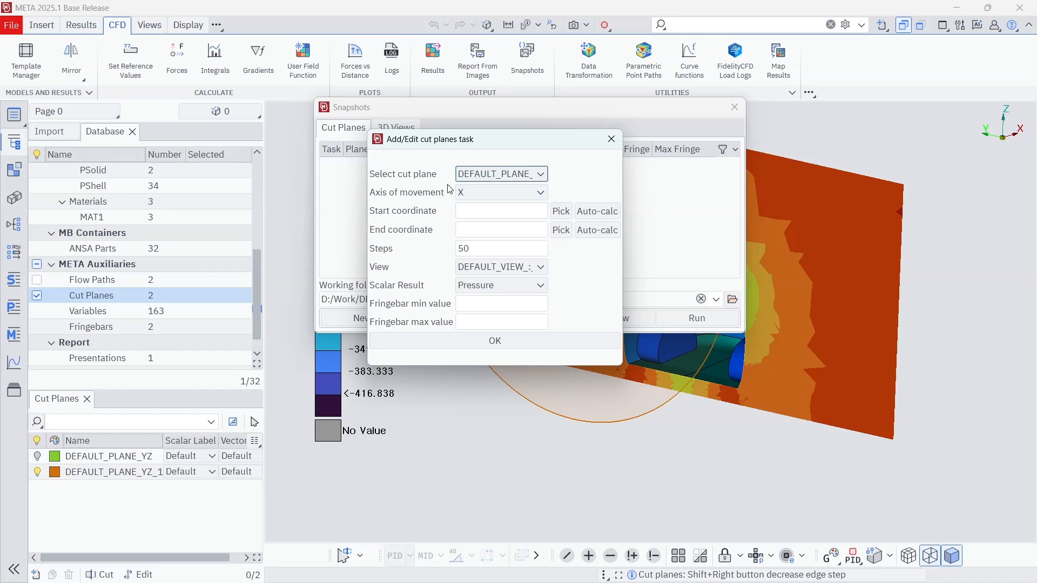
pyautogui.moveTo(484, 139); pyautogui.dragTo(278, 121)
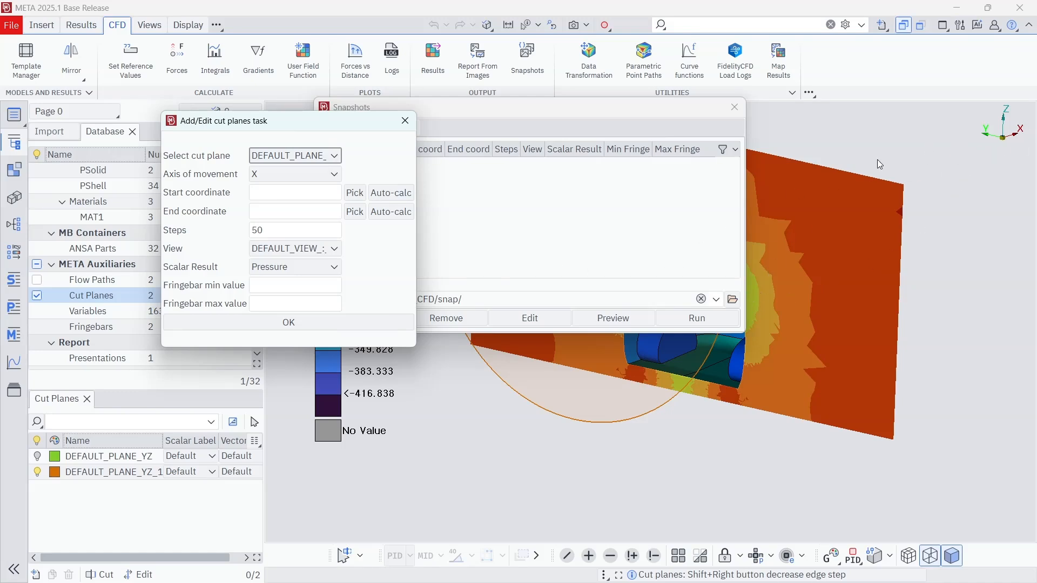
pyautogui.click(404, 198)
pyautogui.click(399, 213)
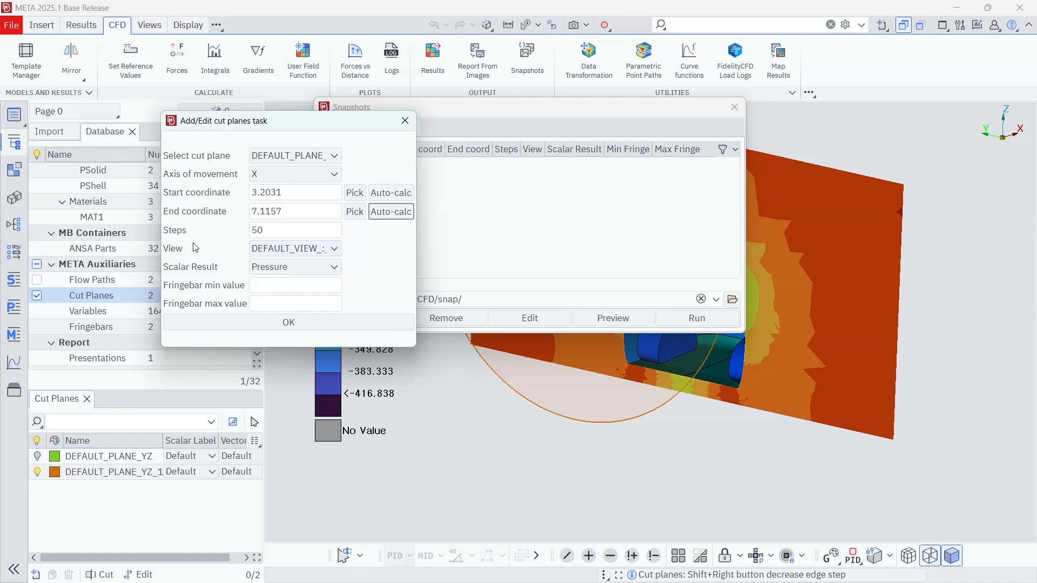
# Step: Set the task's view to DEFAULT_VIEW_:_-X+Y_(F2) and its fringebar range to -500 to 500, and accept the task
pyautogui.click(312, 250)
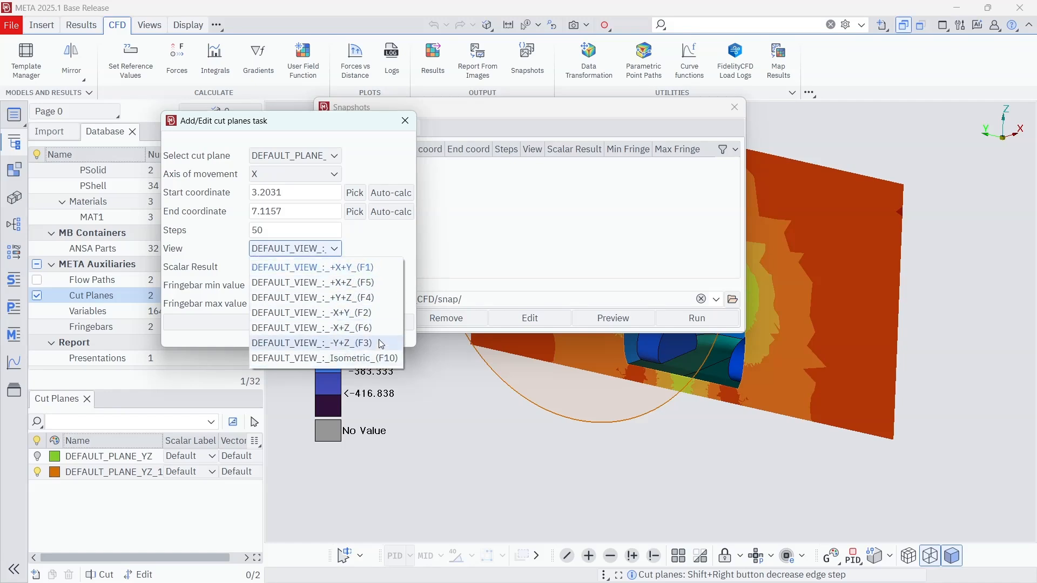
pyautogui.click(366, 313)
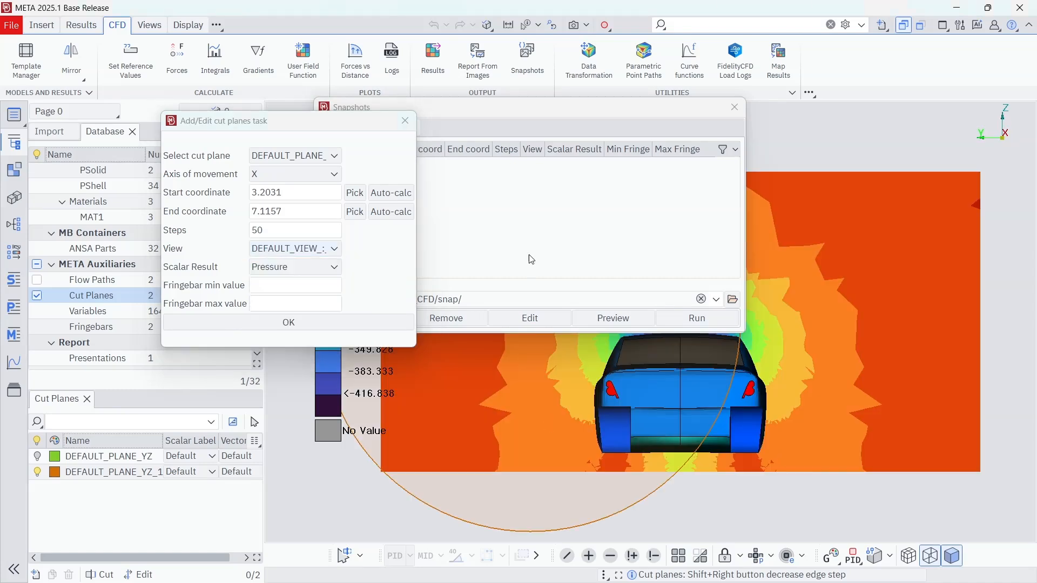
pyautogui.click(305, 249)
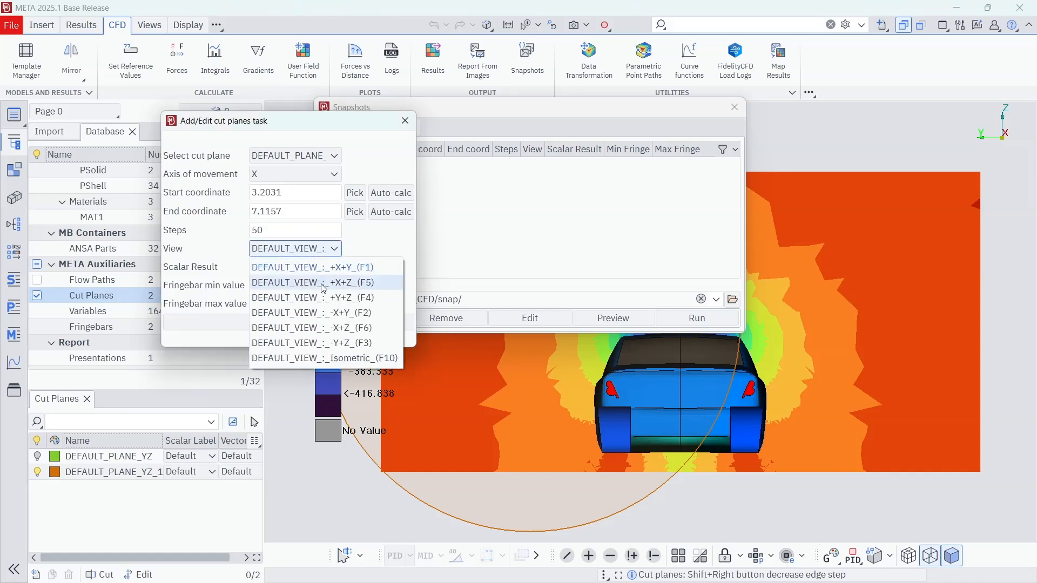
pyautogui.click(326, 315)
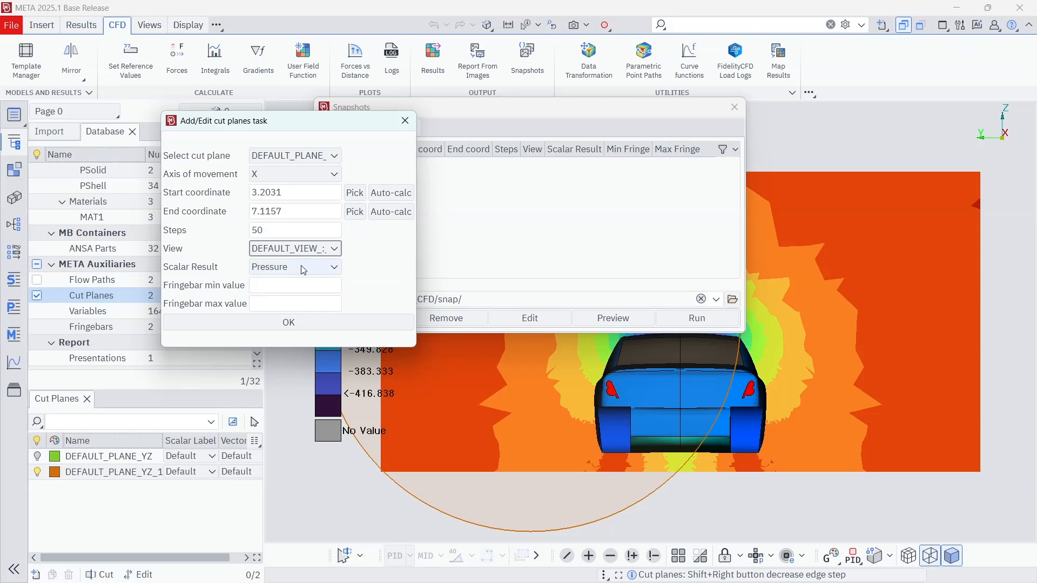
pyautogui.click(298, 285)
pyautogui.click(295, 287)
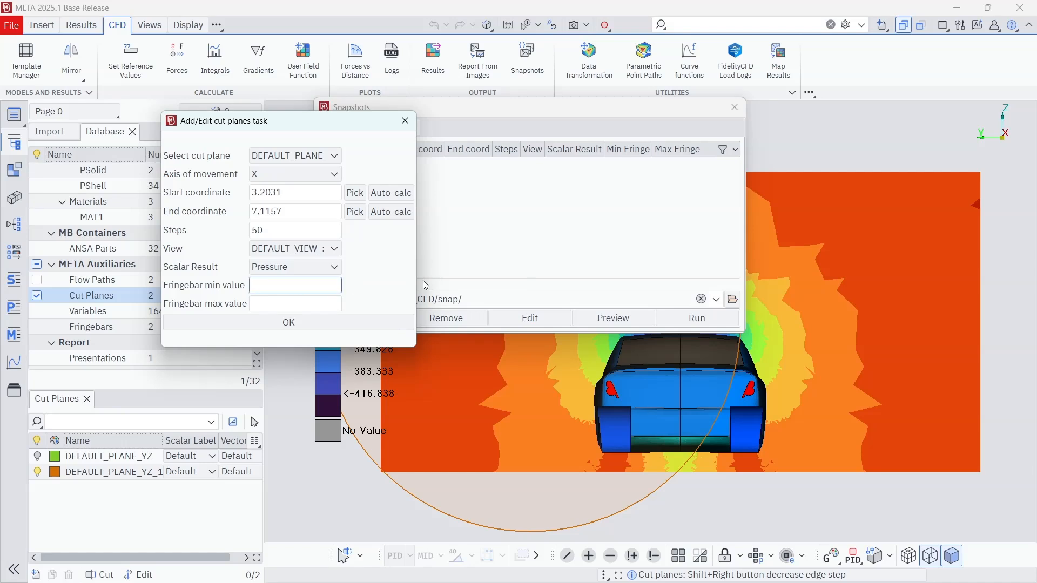
pyautogui.press('Tab')
pyautogui.write('500')
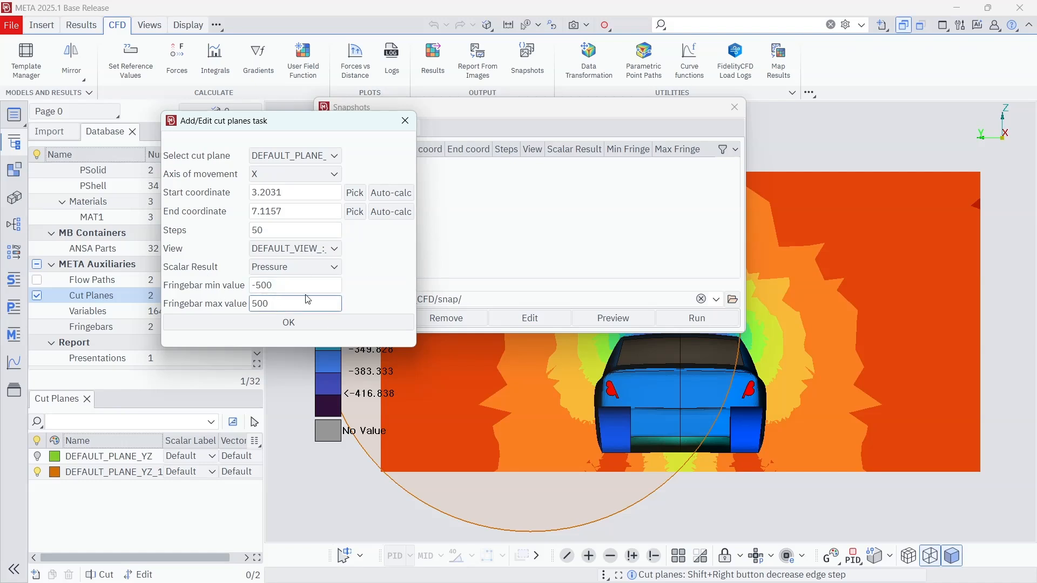
pyautogui.click(321, 327)
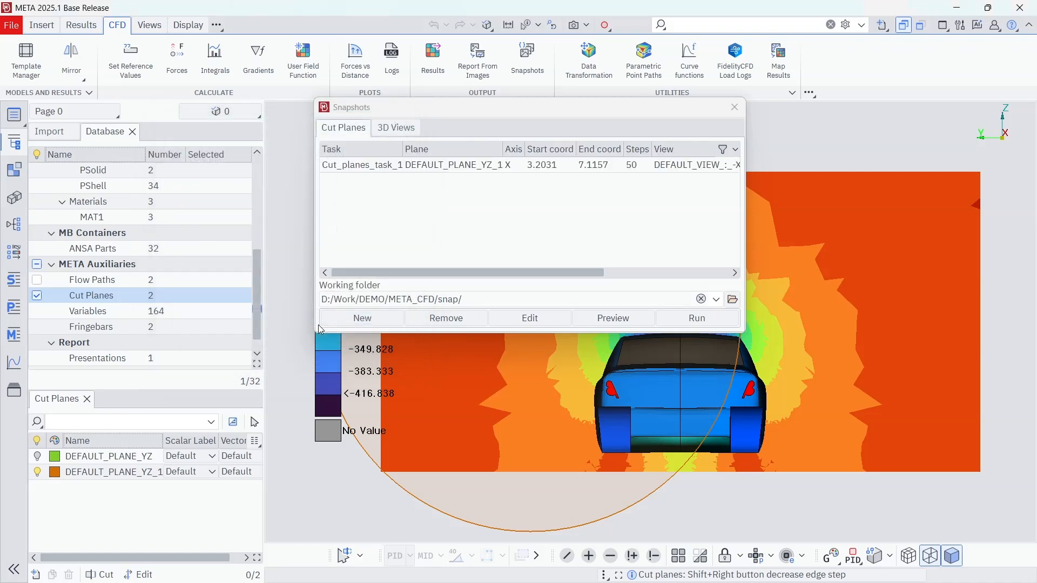
# Step: Run the snapshot task Cut_planes_task_1 and open the snap output folder in File Explorer
pyautogui.click(478, 165)
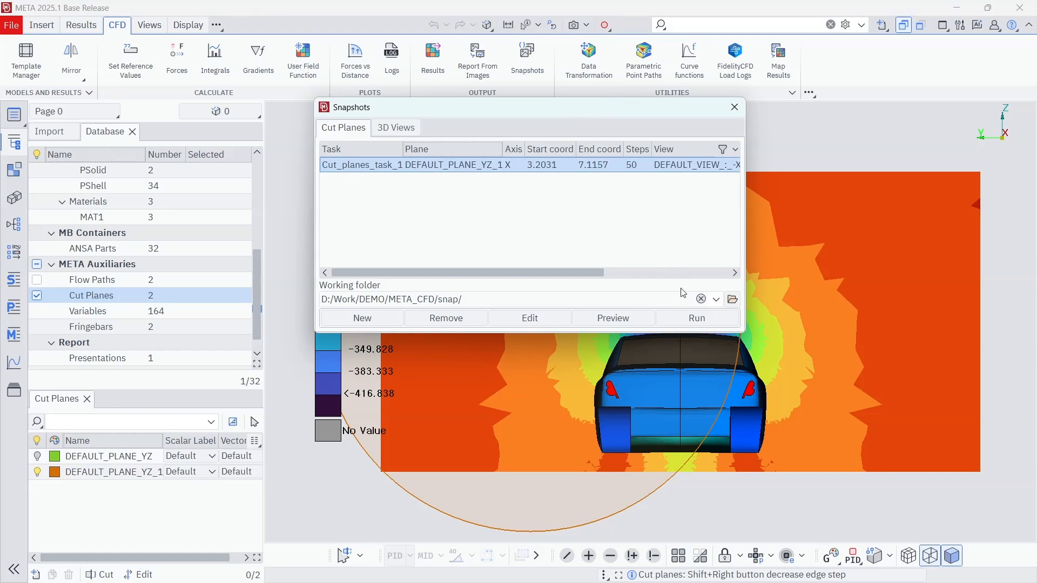
pyautogui.click(719, 322)
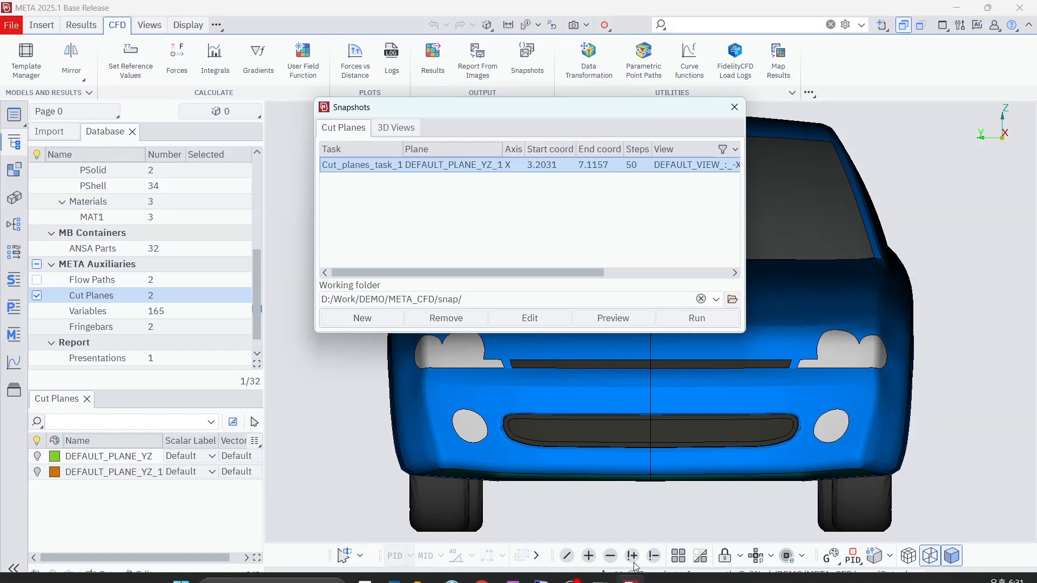
pyautogui.click(421, 567)
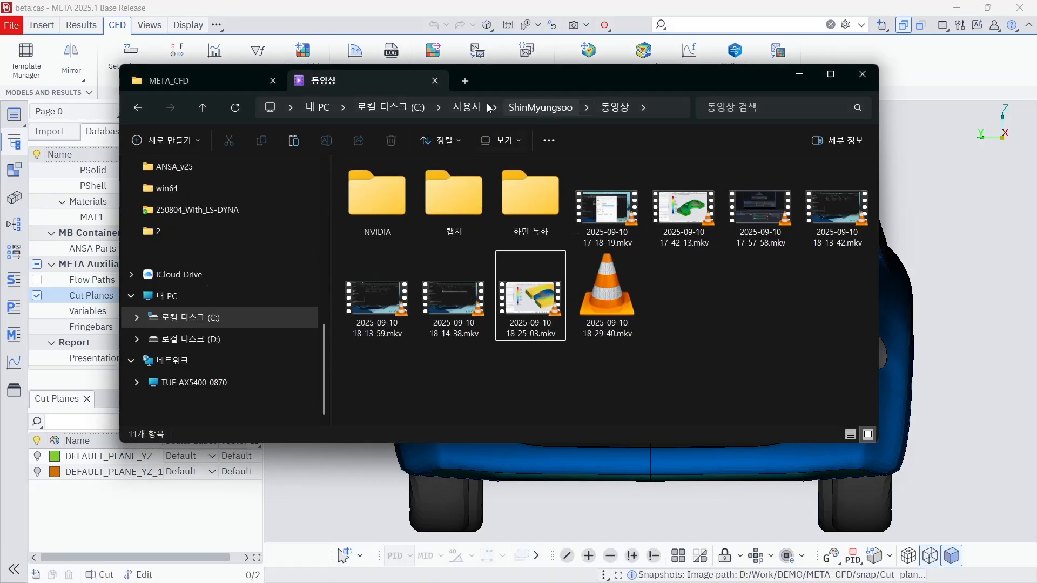
pyautogui.click(173, 80)
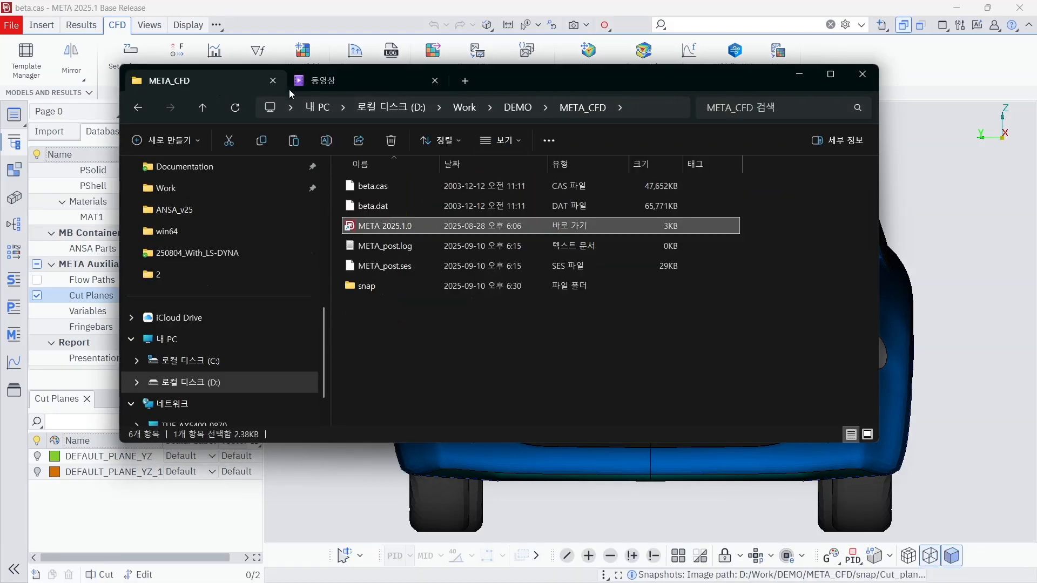
pyautogui.doubleClick(386, 287)
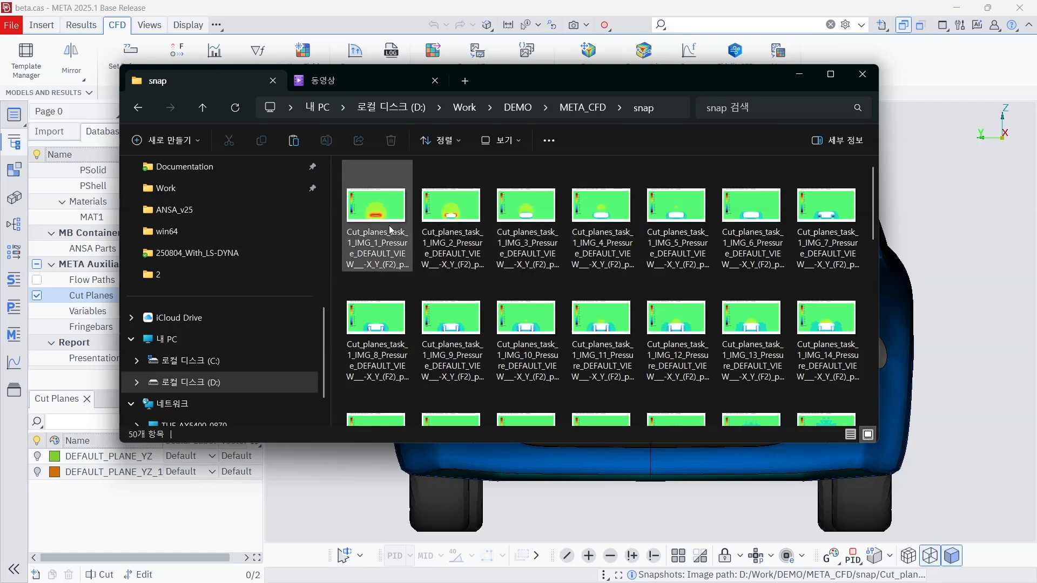
# Step: Examine the exported pressure cut-plane images in sequence from the first one, and return to META
pyautogui.click(391, 223)
pyautogui.doubleClick(393, 223)
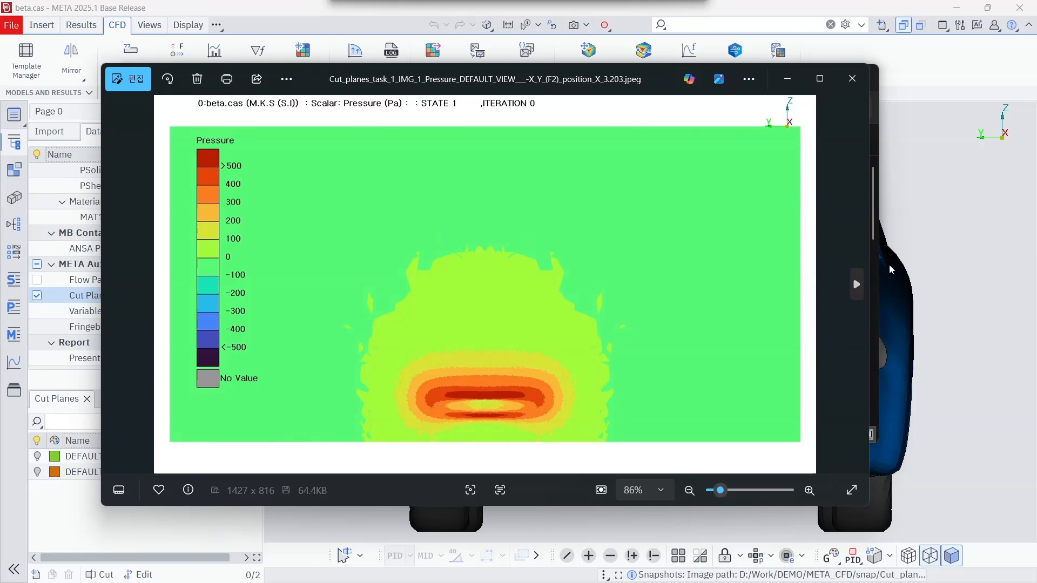
pyautogui.click(857, 283)
pyautogui.click(857, 284)
pyautogui.click(857, 284)
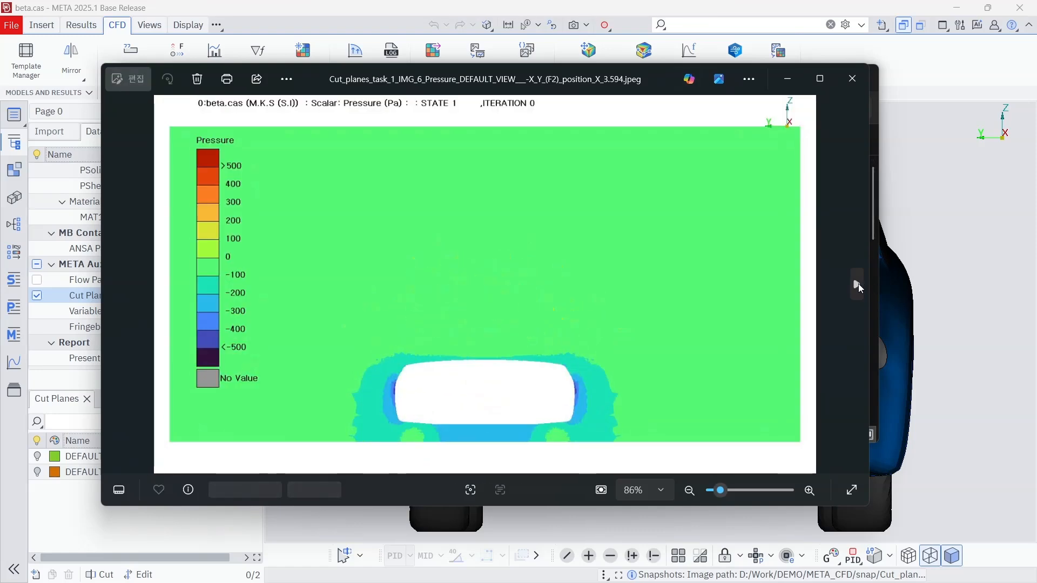
pyautogui.click(857, 284)
pyautogui.click(857, 284)
pyautogui.click(858, 284)
pyautogui.click(858, 284)
pyautogui.click(858, 283)
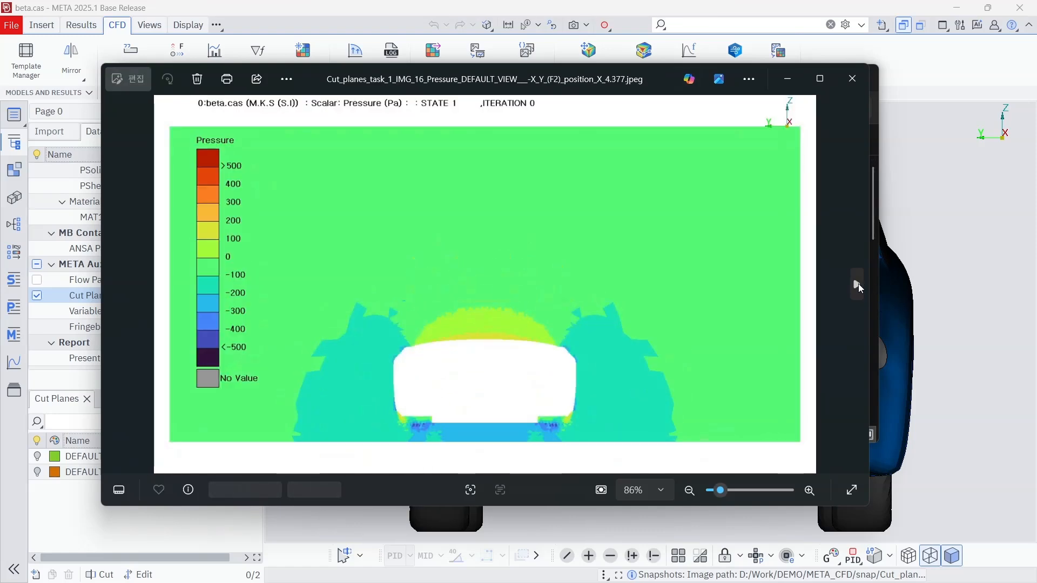
pyautogui.click(858, 284)
pyautogui.click(857, 284)
pyautogui.click(858, 284)
pyautogui.click(857, 283)
pyautogui.click(857, 284)
pyautogui.click(857, 284)
pyautogui.click(857, 283)
pyautogui.click(858, 284)
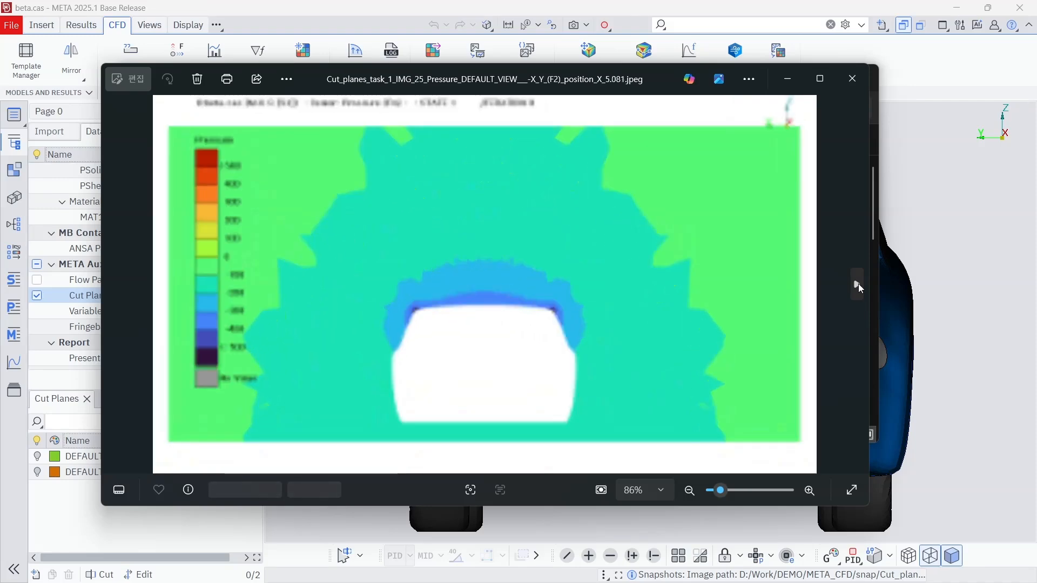
pyautogui.click(857, 283)
pyautogui.click(858, 284)
pyautogui.click(858, 283)
pyautogui.click(858, 284)
pyautogui.click(857, 284)
pyautogui.click(858, 283)
pyautogui.click(857, 283)
pyautogui.click(857, 284)
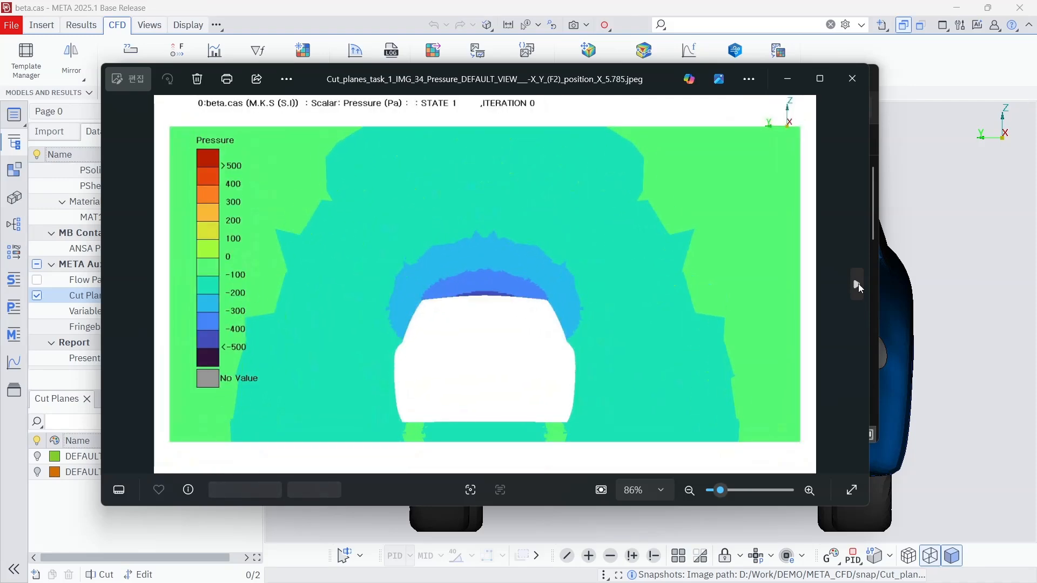
pyautogui.click(857, 284)
pyautogui.click(858, 283)
pyautogui.click(857, 284)
pyautogui.click(858, 284)
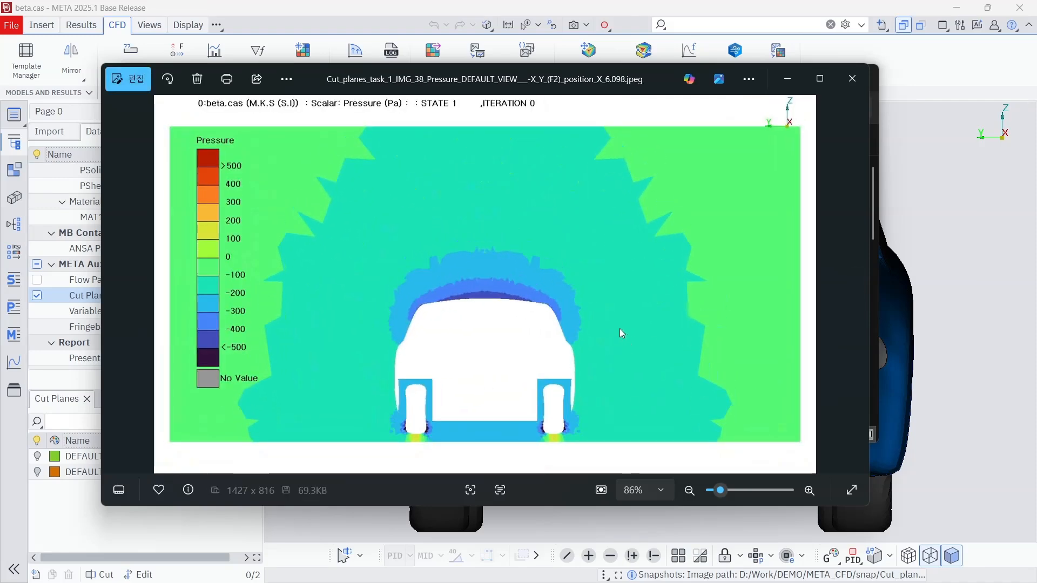
pyautogui.click(854, 77)
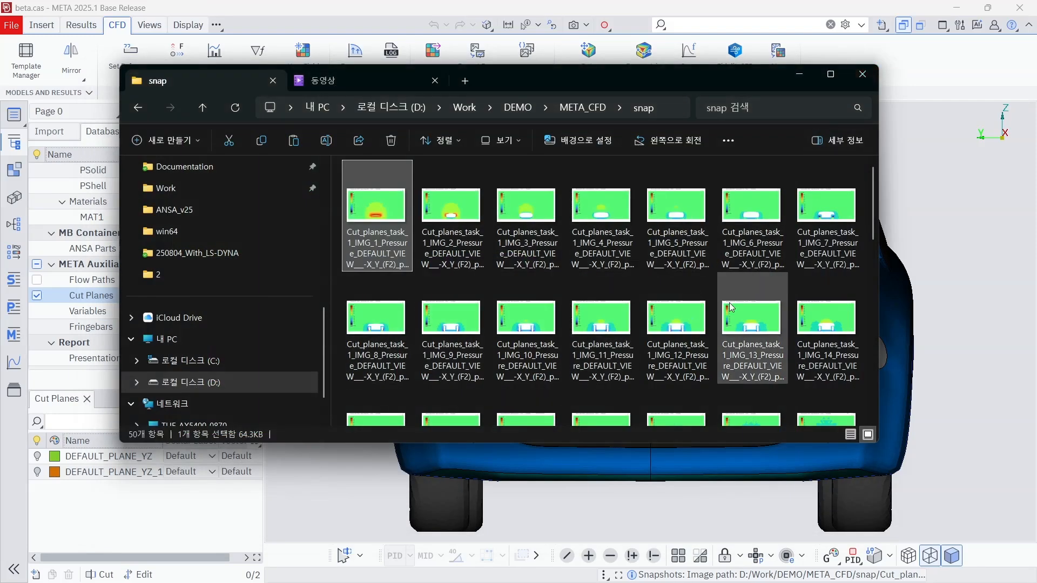
pyautogui.click(800, 77)
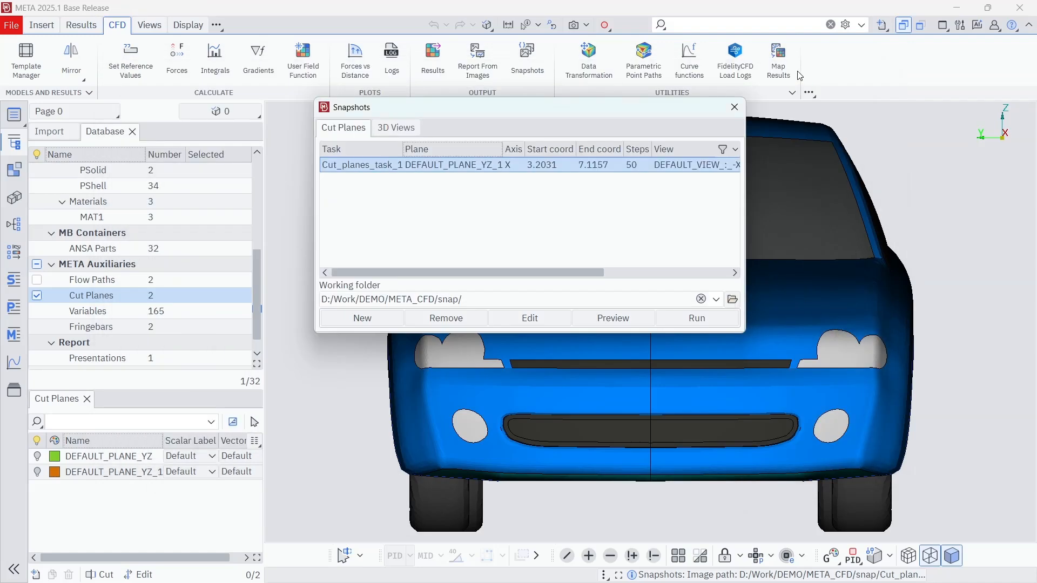
# Step: Close the snapshots window and create a report from the images in the D:/Work/DEMO/META_CFD/snap/ folder without saving it
pyautogui.click(734, 107)
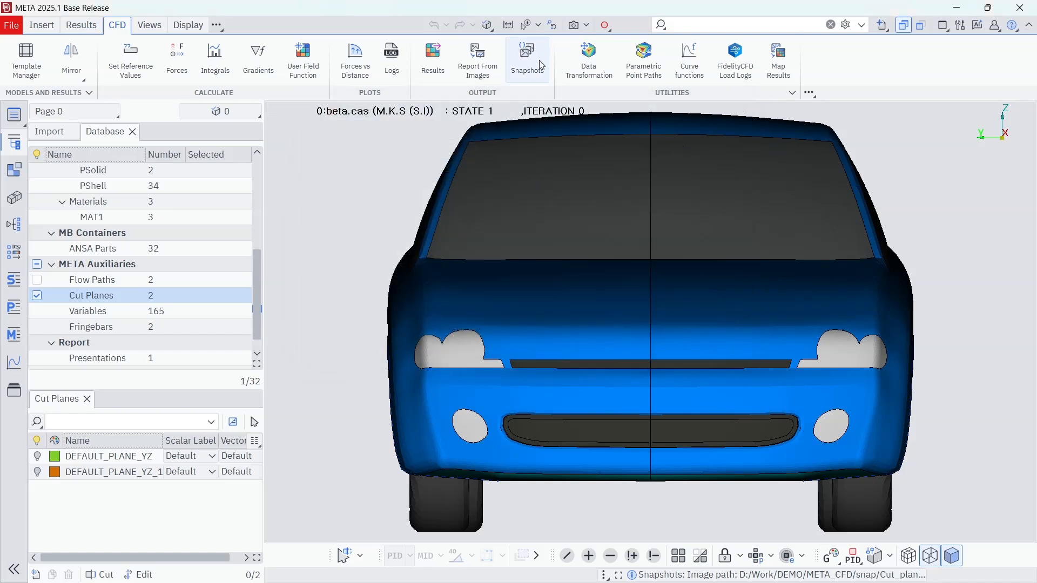
pyautogui.click(477, 69)
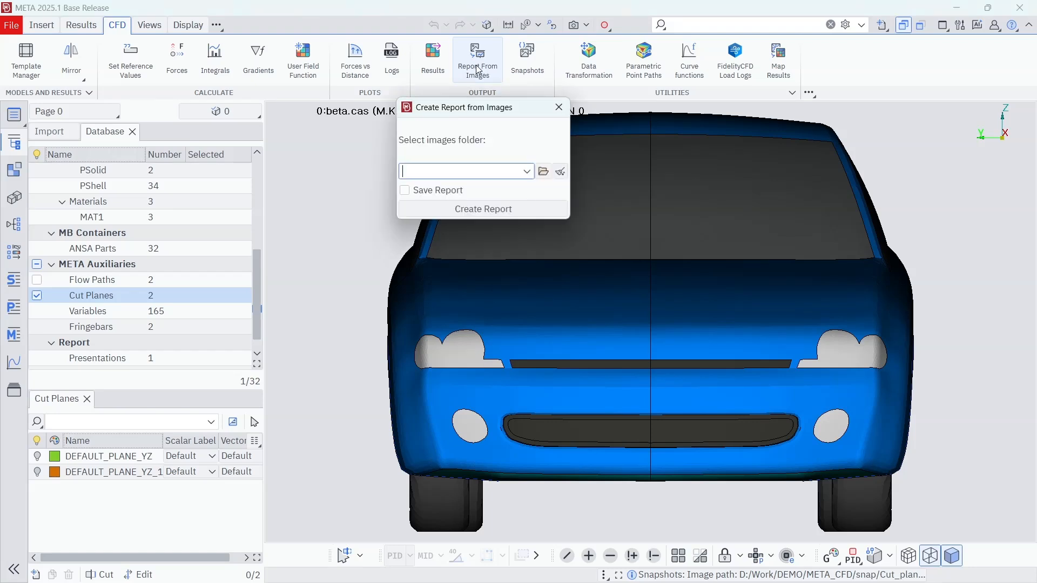
pyautogui.click(543, 173)
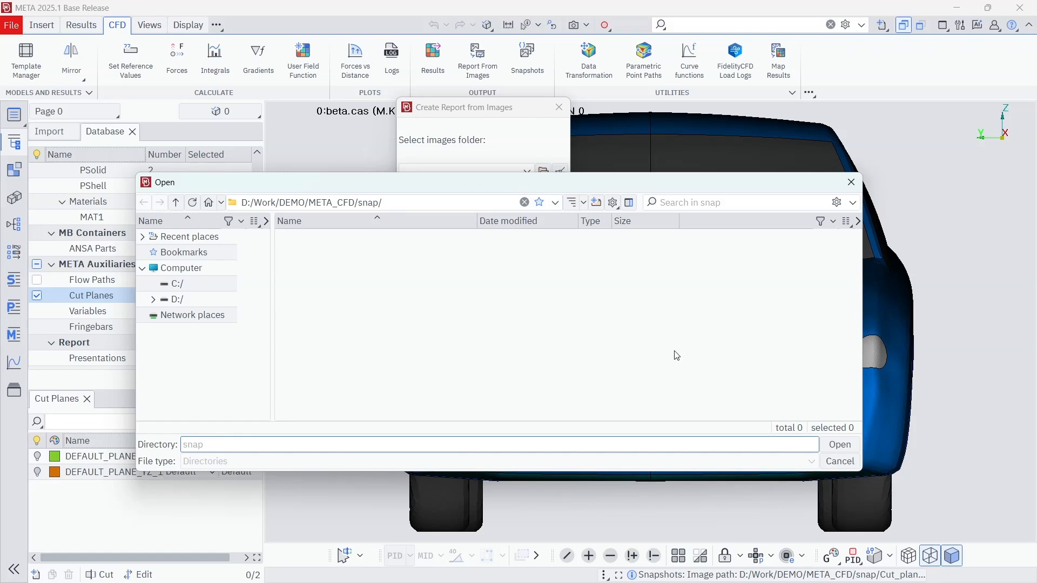
pyautogui.click(840, 444)
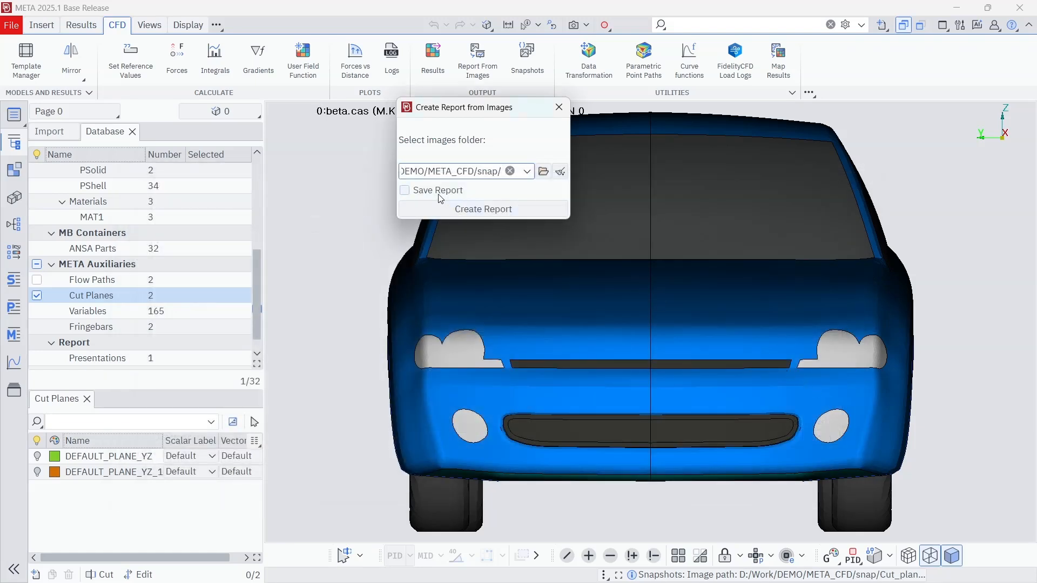
pyautogui.click(484, 209)
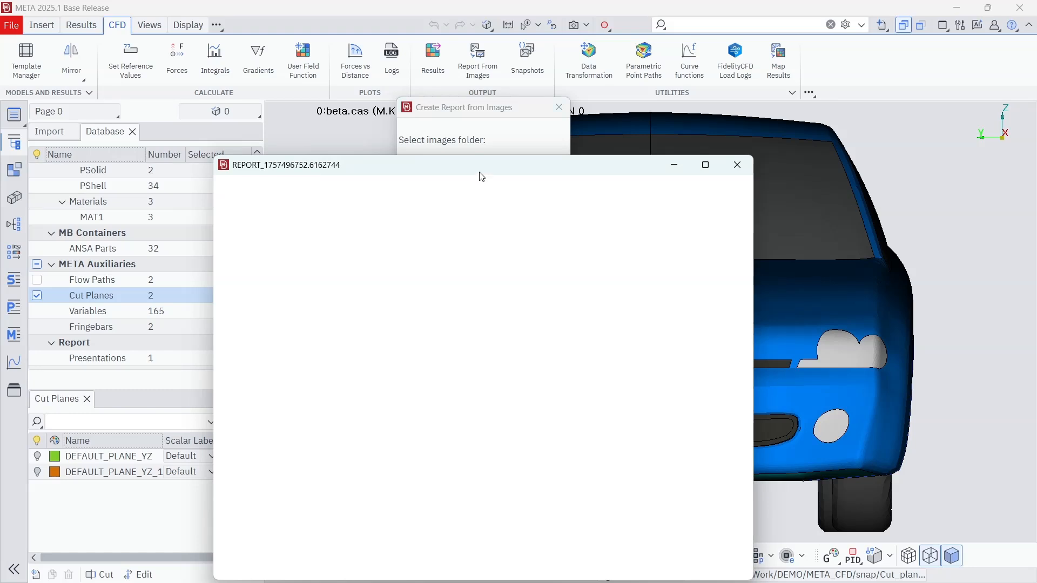
pyautogui.moveTo(478, 170); pyautogui.dragTo(528, 40)
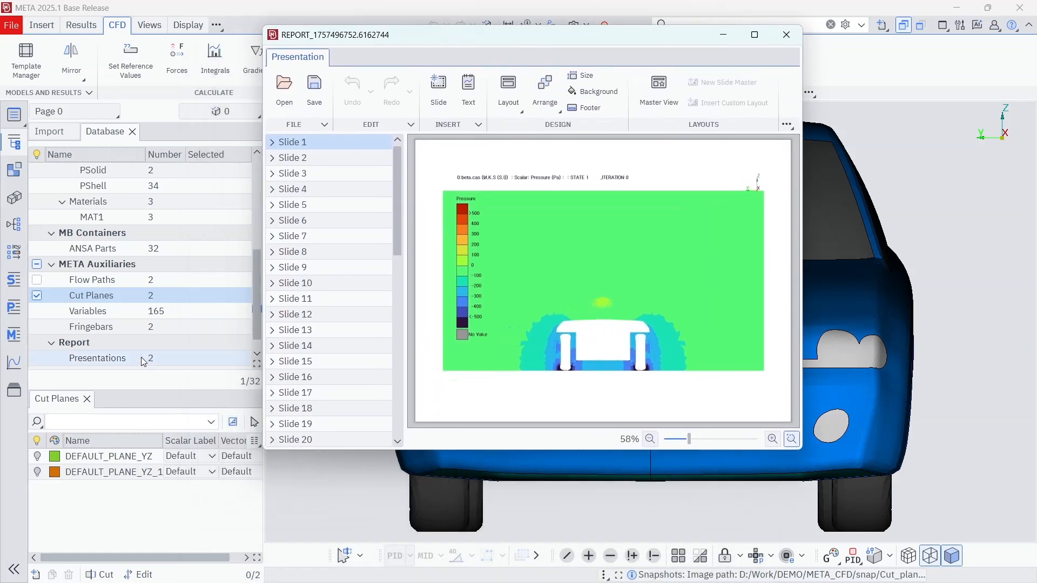
# Step: List the presentations in the database and examine the new report's cut-plane slides in sequence from Slide 2 to Slide 50
pyautogui.click(121, 361)
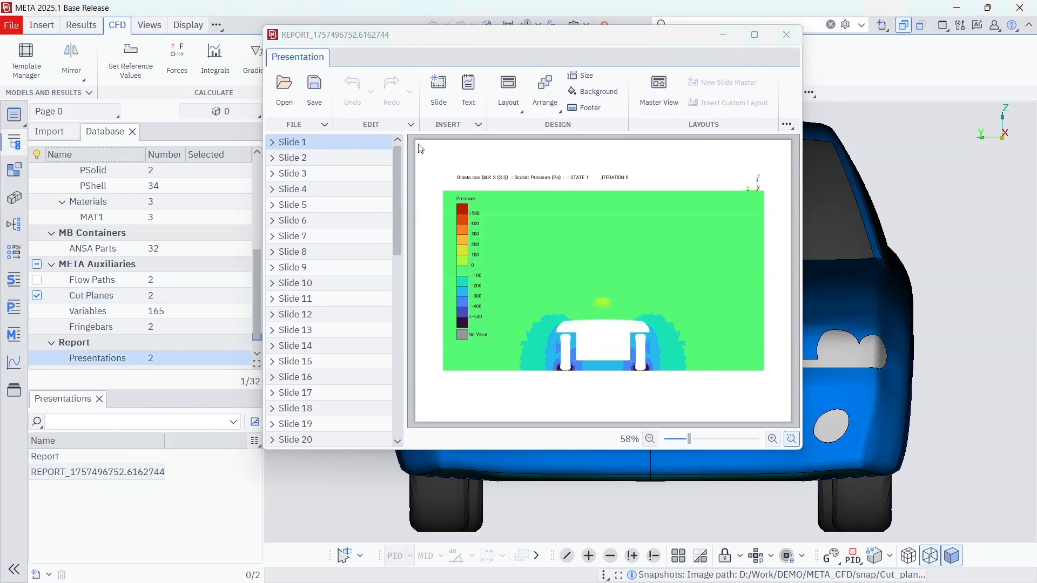
pyautogui.moveTo(520, 35); pyautogui.dragTo(481, 13)
pyautogui.click(278, 139)
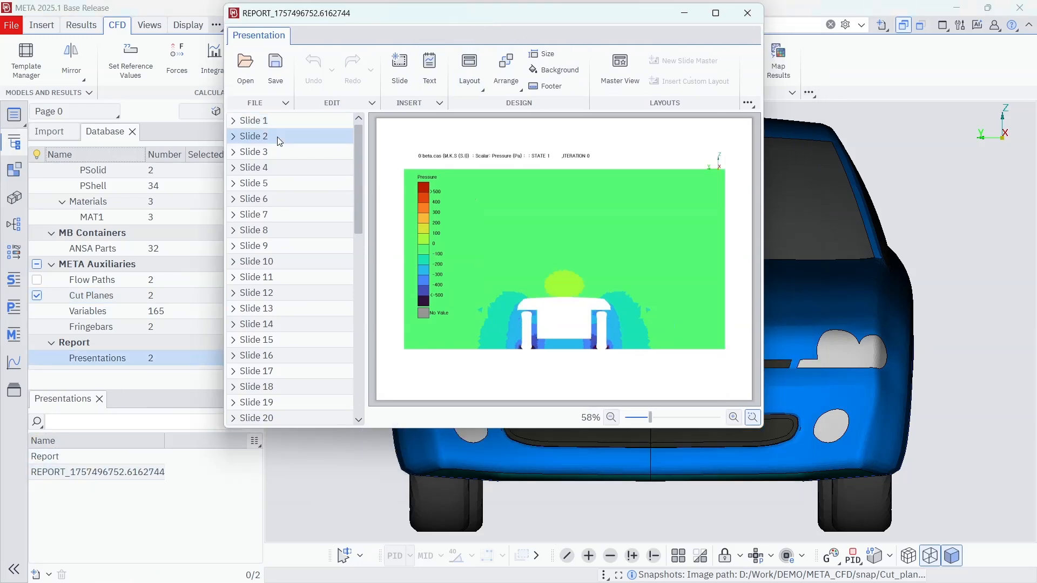
pyautogui.press('Down')
pyautogui.press('Down')
pyautogui.press('Down')
pyautogui.press('Down')
pyautogui.press('Down')
pyautogui.press('Down')
pyautogui.press('Down')
pyautogui.press('Down')
pyautogui.press('Down')
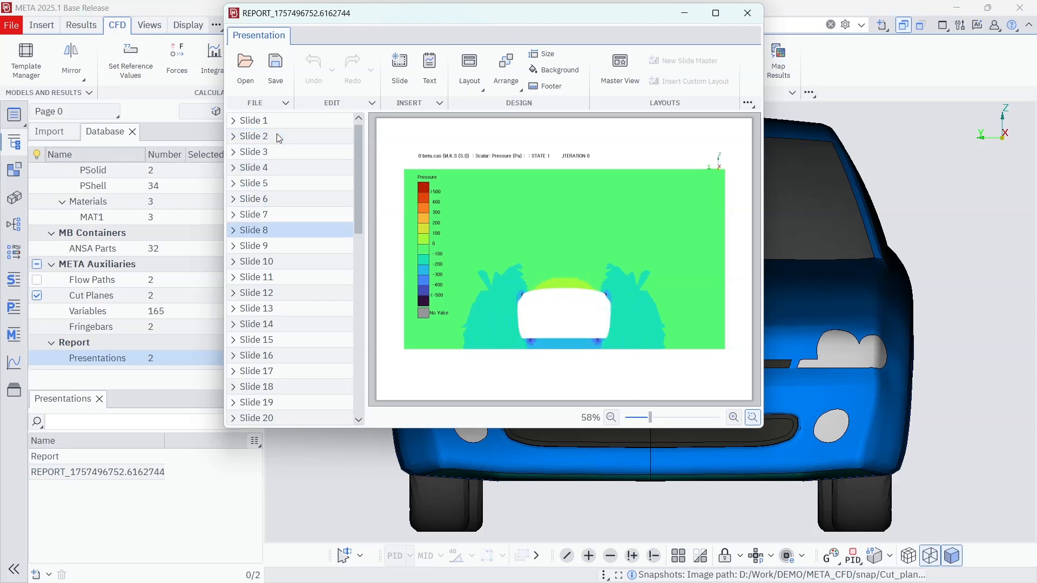
pyautogui.press('Down')
pyautogui.press('Down')
pyautogui.press('Down')
pyautogui.press('Down')
pyautogui.press('Down')
pyautogui.press('Down')
pyautogui.press('Down')
pyautogui.press('Down')
pyautogui.press('Down')
pyautogui.press('Down')
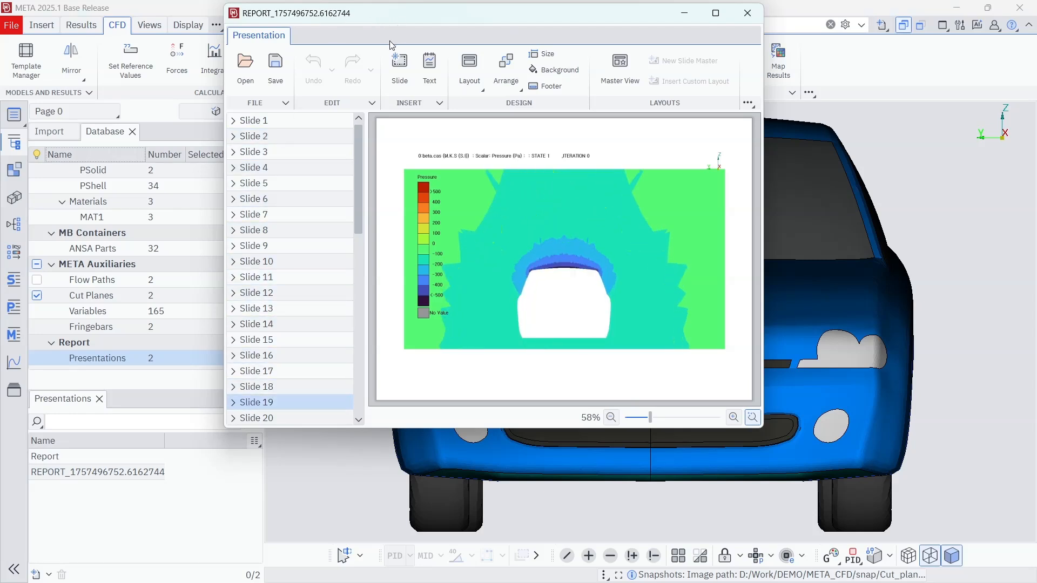
pyautogui.press('Down')
pyautogui.press('Down')
pyautogui.press('Down')
pyautogui.press('Down')
pyautogui.press('Down')
pyautogui.press('Down')
pyautogui.press('Down')
pyautogui.press('Down')
pyautogui.press('Down')
pyautogui.press('Down')
pyautogui.press('Down')
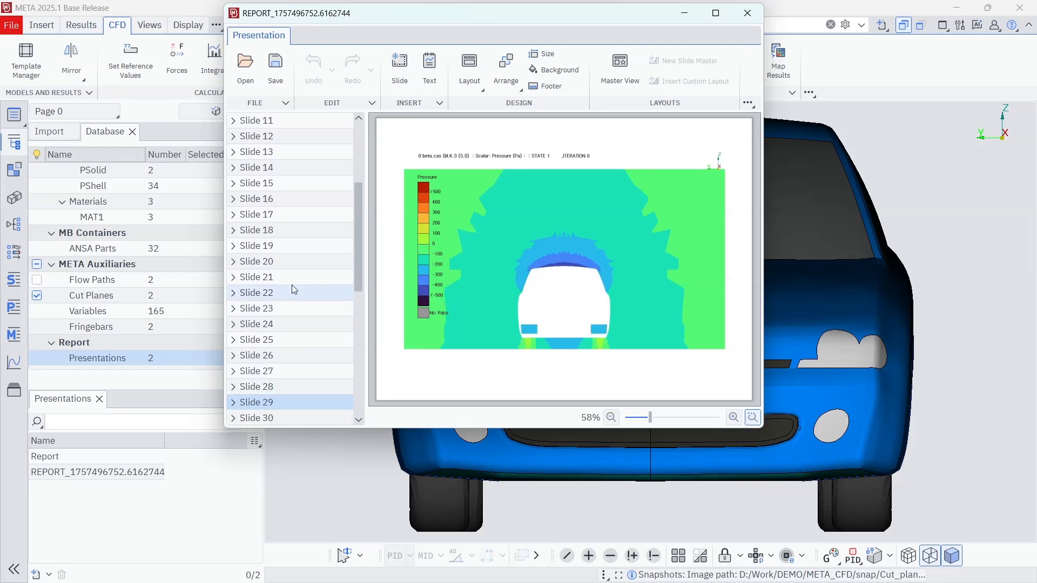
pyautogui.press('Down')
pyautogui.press('Down')
pyautogui.press('Down')
pyautogui.press('Down')
pyautogui.press('Down')
pyautogui.press('Down')
pyautogui.press('Down')
pyautogui.press('Down')
pyautogui.press('Down')
pyautogui.press('Down')
pyautogui.press('Down')
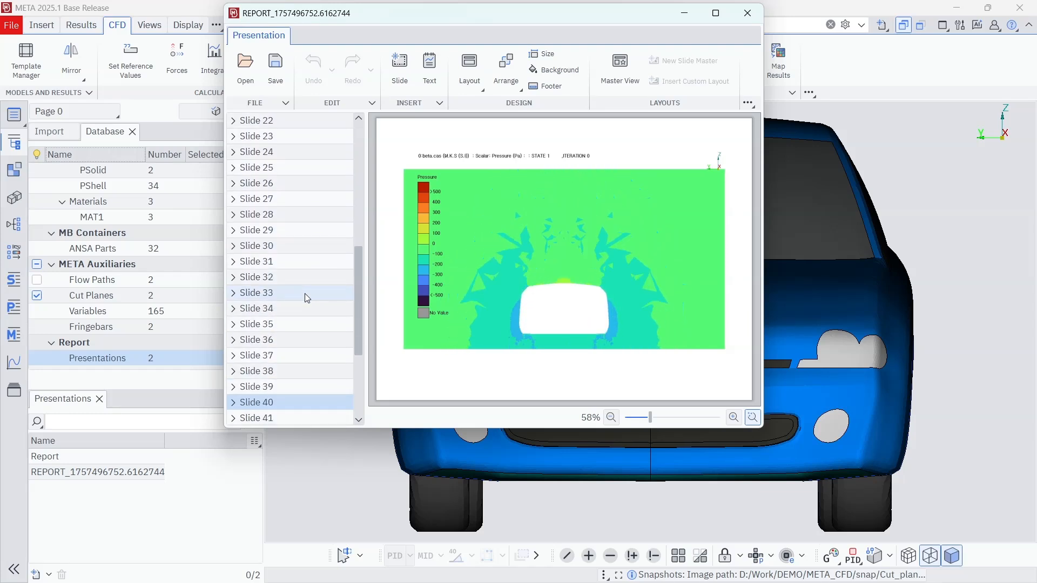
pyautogui.press('Down')
pyautogui.press('Down')
pyautogui.press('Down')
pyautogui.press('Down')
pyautogui.press('Down')
pyautogui.press('Down')
pyautogui.press('Down')
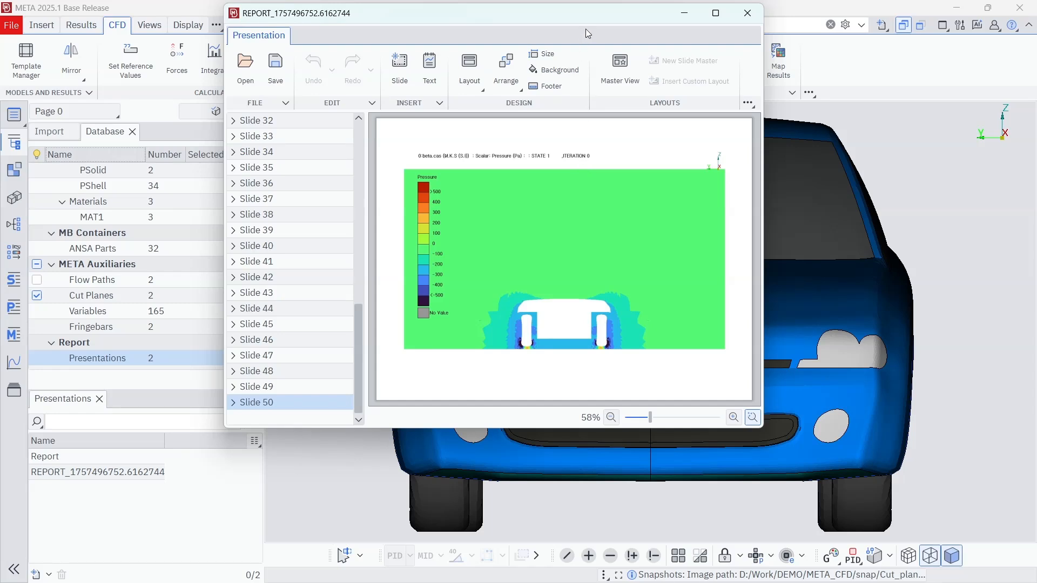
pyautogui.moveTo(584, 14); pyautogui.dragTo(617, 61)
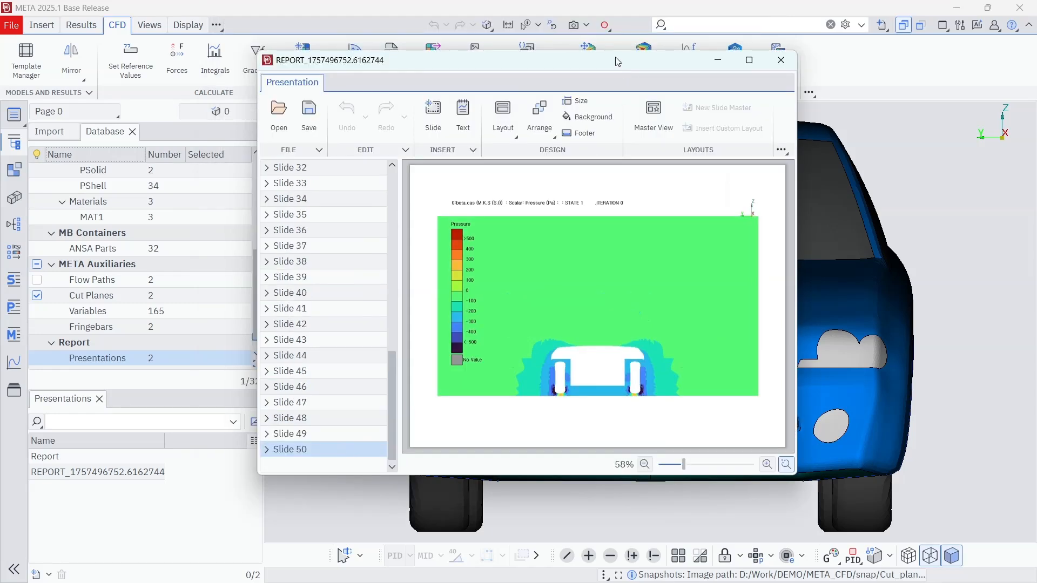